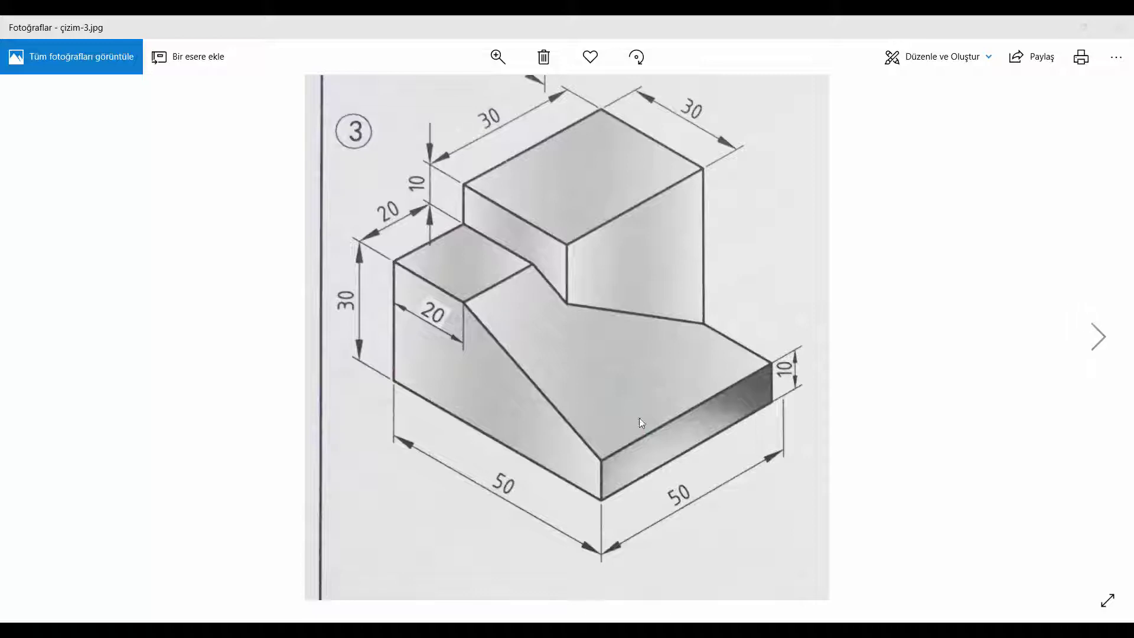
# Advance Windows Photos from çizim-3.jpg to the çizim-4.jpg reference drawing
pyautogui.click(1105, 345)
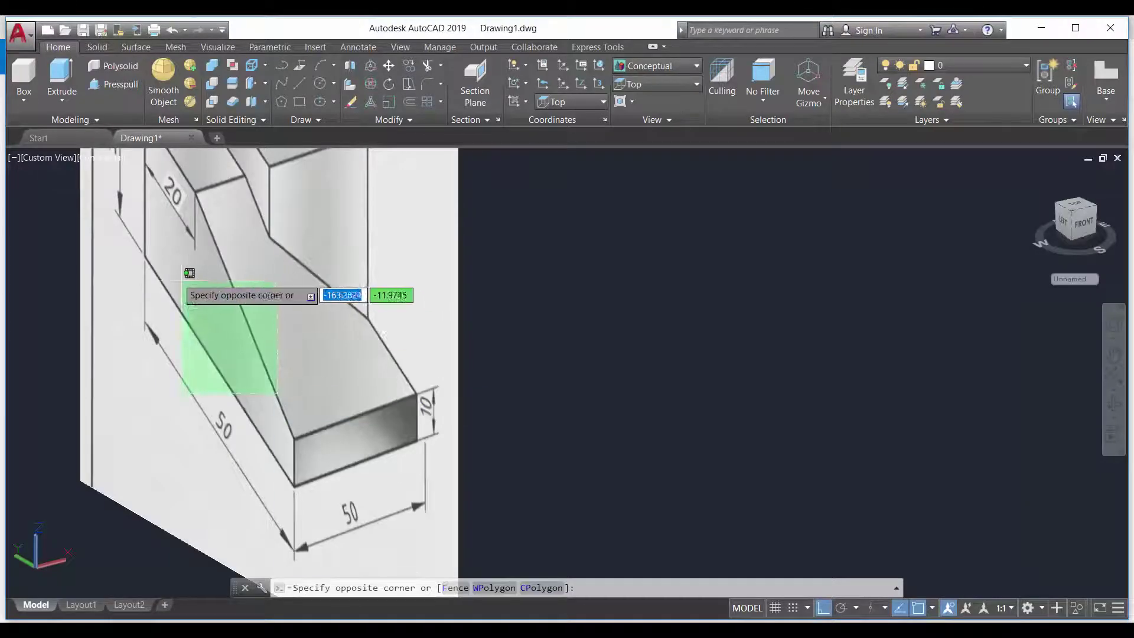
# Erase the old reference image from the drawing
pyautogui.press('Escape')
pyautogui.press('Escape')
pyautogui.moveTo(442, 417); pyautogui.dragTo(218, 292)
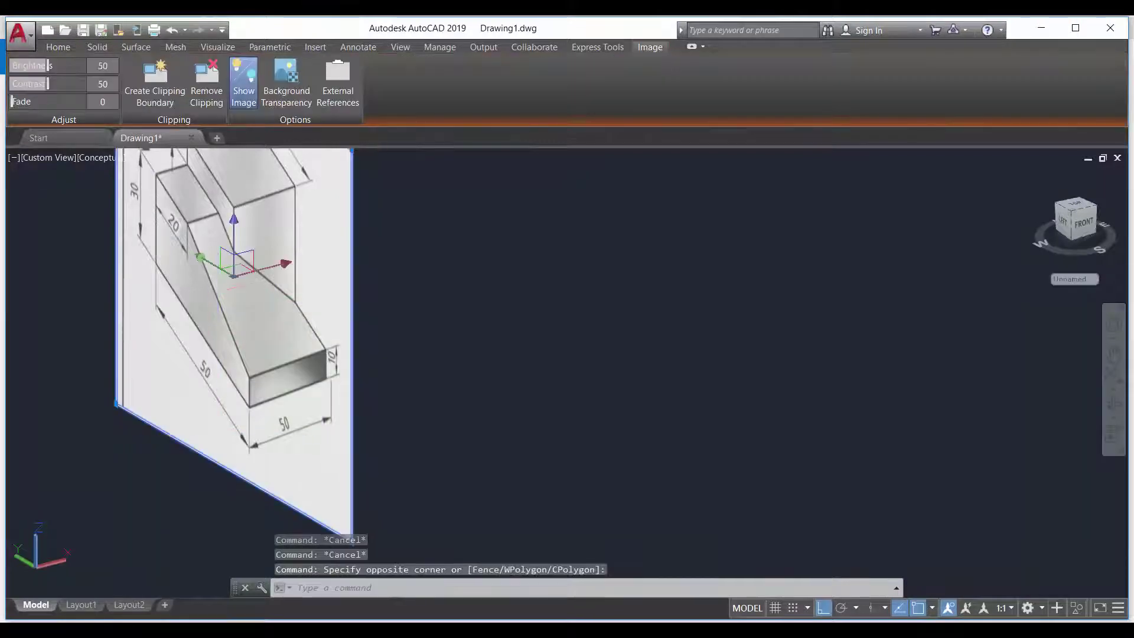
pyautogui.press('Delete')
# Switch to the Top view and erase all five leftover solids
pyautogui.click(655, 84)
pyautogui.click(646, 103)
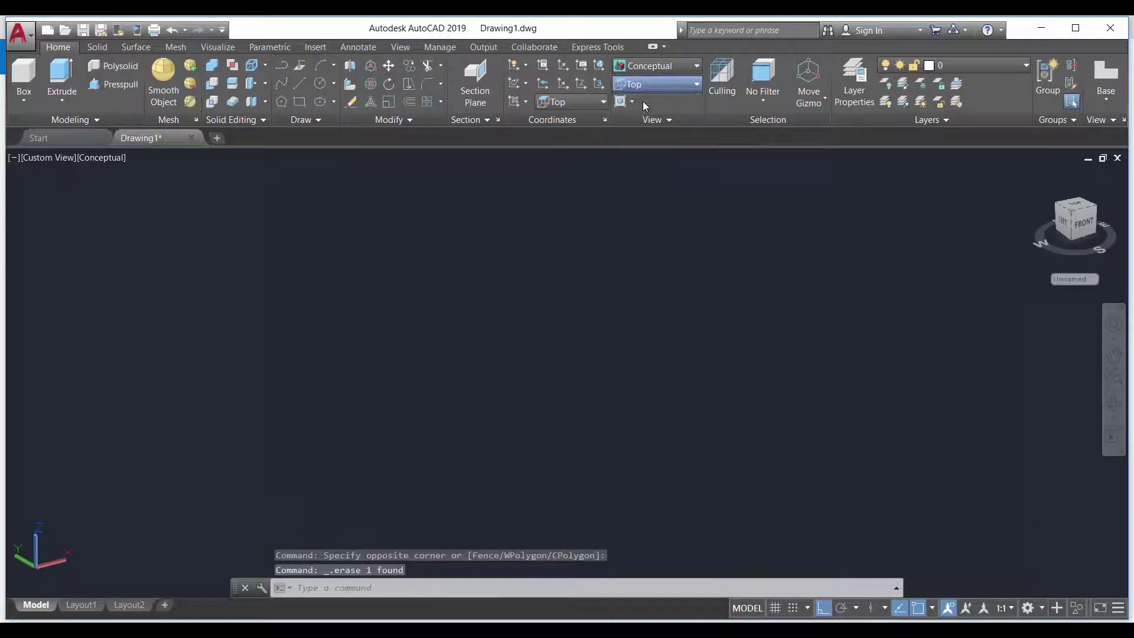
pyautogui.scroll(-4, 567, 213)
pyautogui.moveTo(734, 354); pyautogui.dragTo(459, 209)
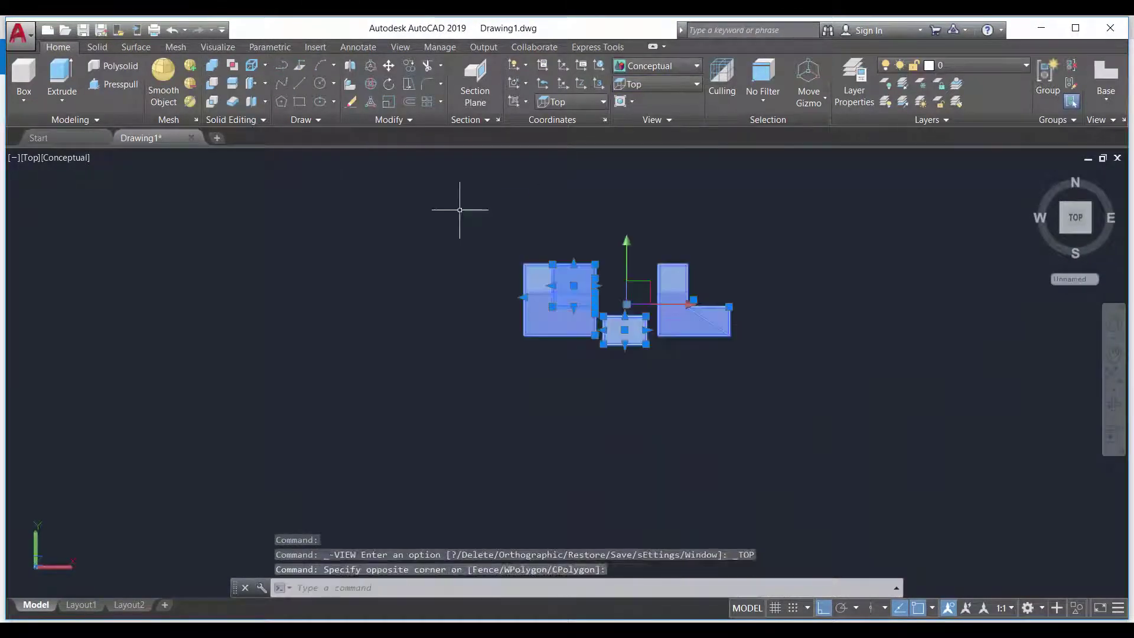
pyautogui.press('Delete')
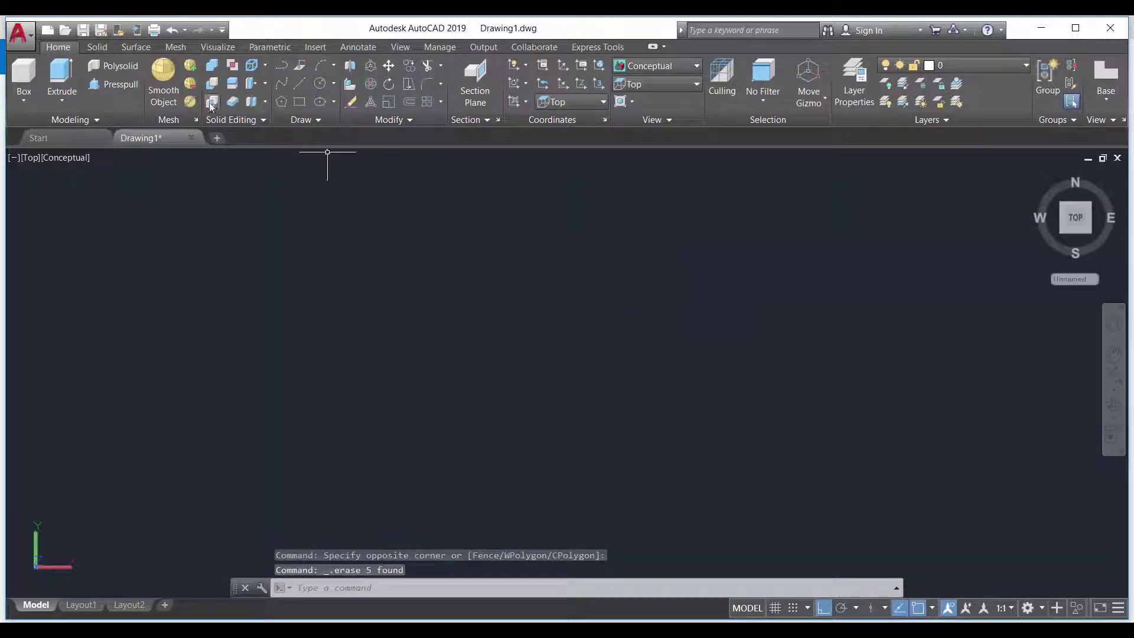
pyautogui.click(109, 49)
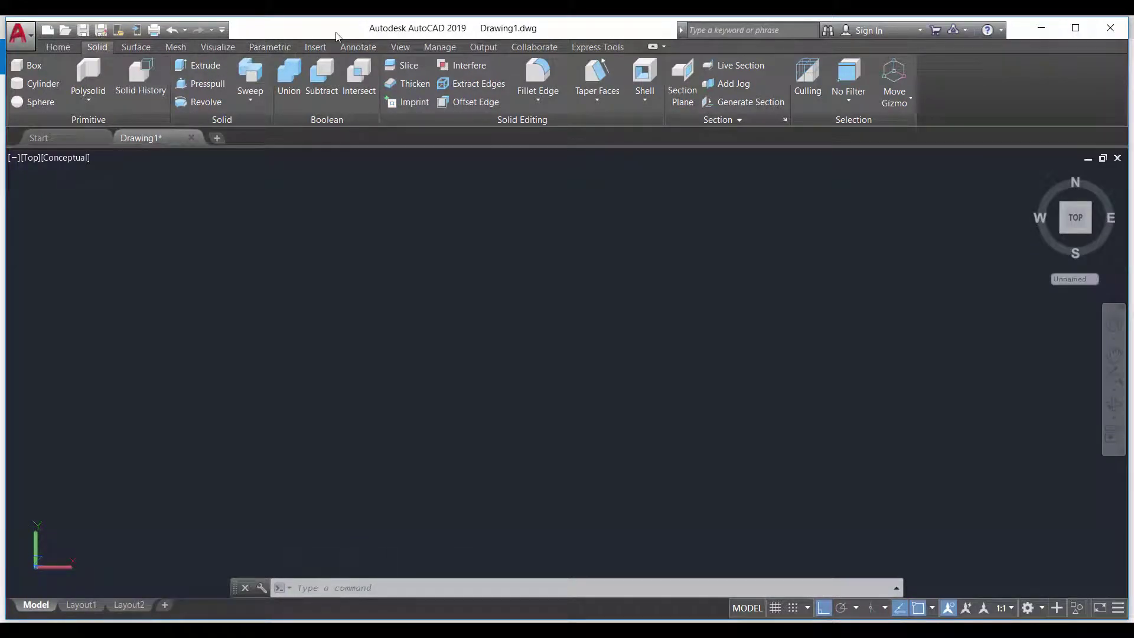
# Attach the çizim-4 image file, accepting the Attach Image settings
pyautogui.click(316, 48)
pyautogui.click(263, 77)
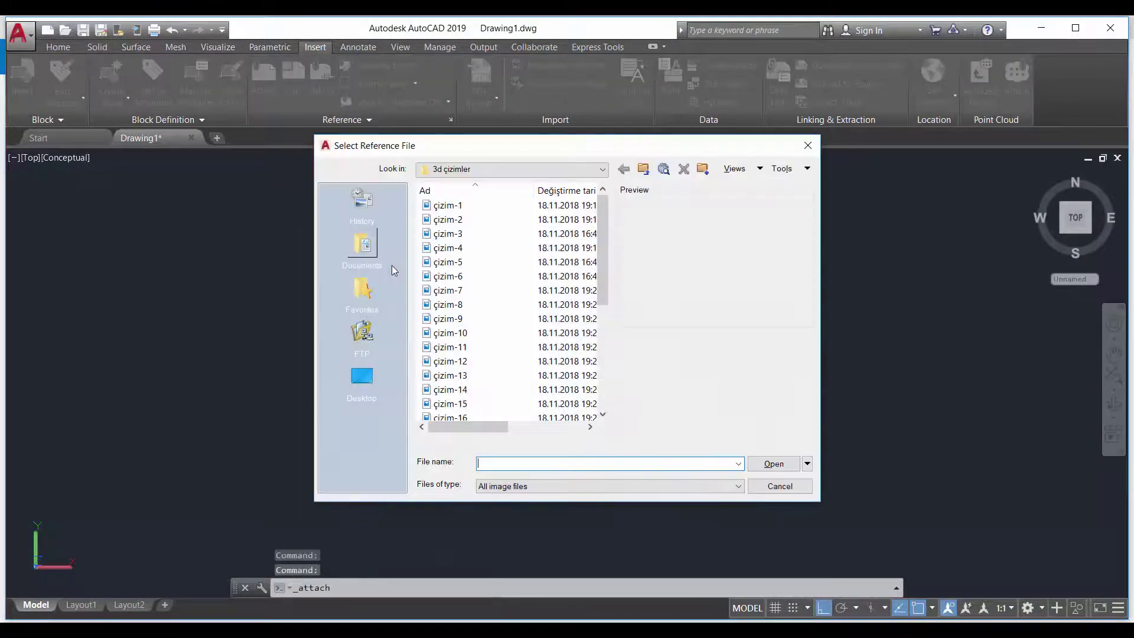
pyautogui.click(447, 248)
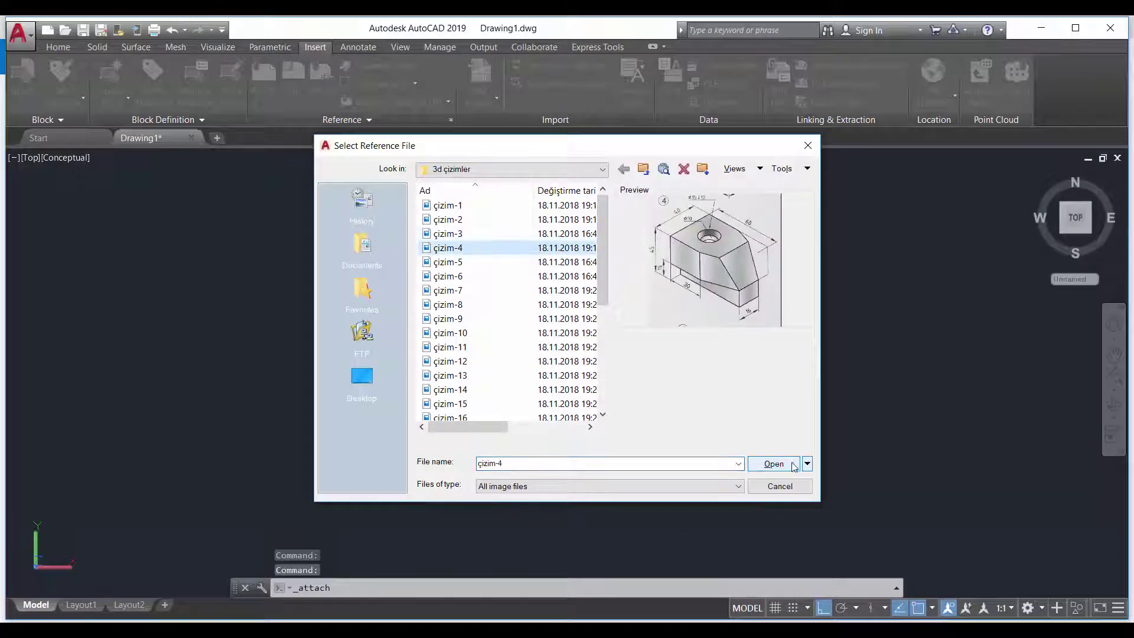
pyautogui.click(773, 464)
pyautogui.doubleClick(711, 292)
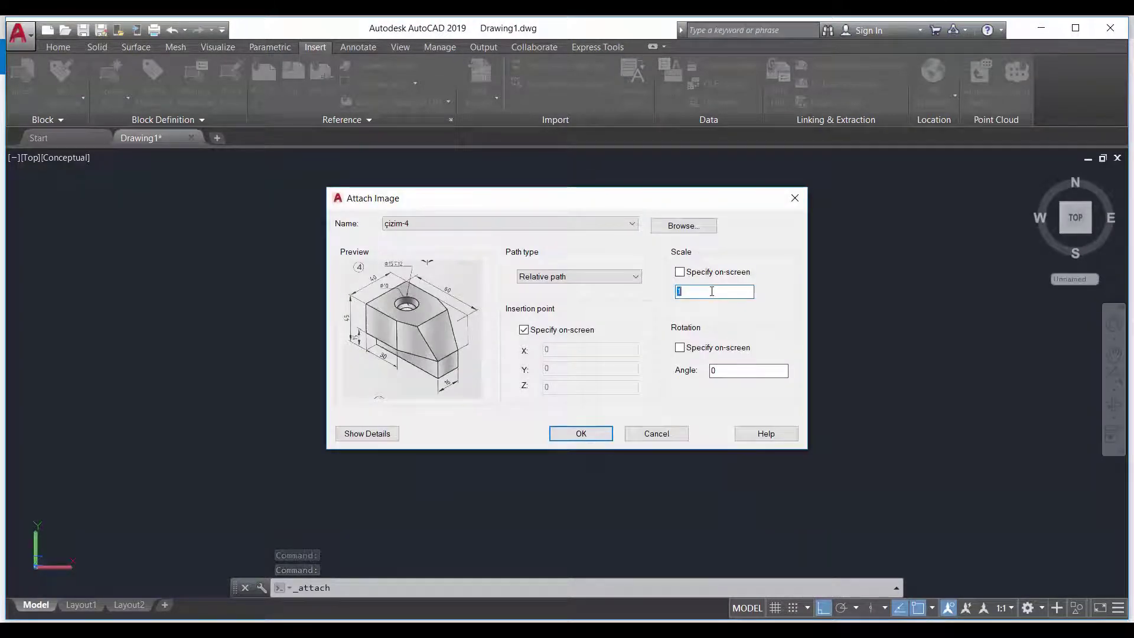
pyautogui.press('Return')
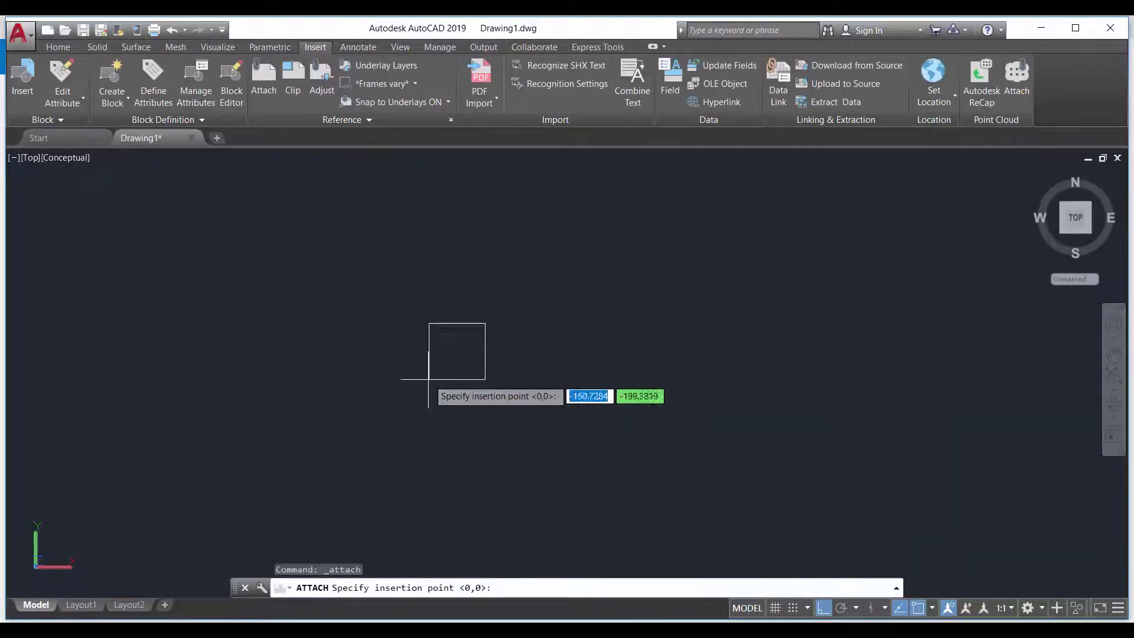
# Place the çizim-4 reference image in the drawing and zoom in on it
pyautogui.click(406, 411)
pyautogui.scroll(4, 521, 316)
pyautogui.scroll(-6, 688, 271)
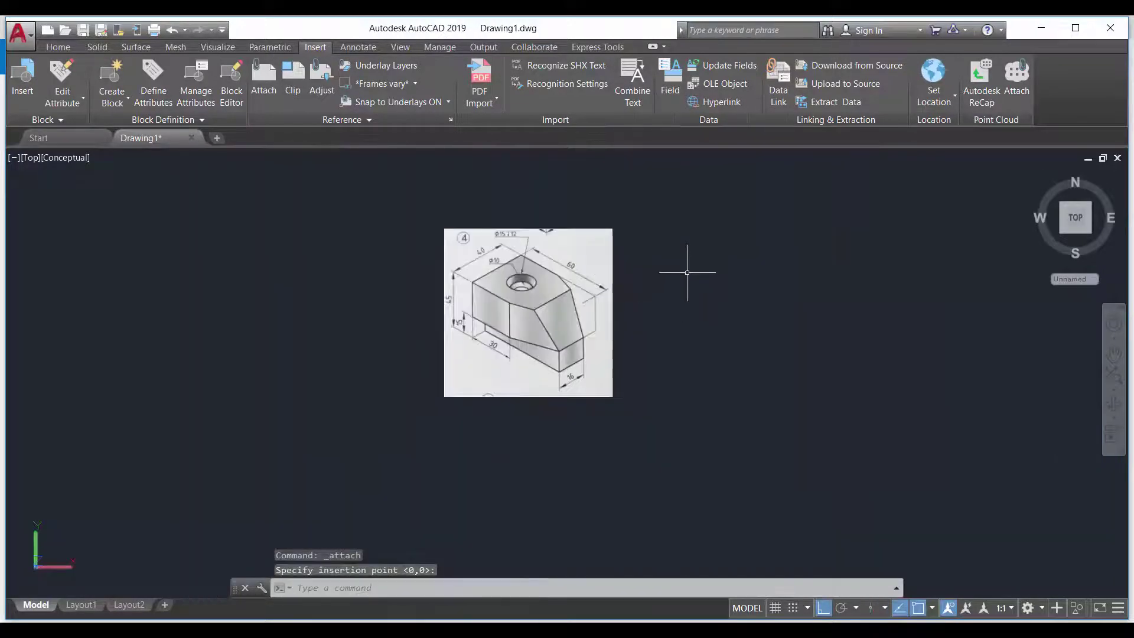
pyautogui.scroll(2, 688, 271)
pyautogui.scroll(2, 609, 407)
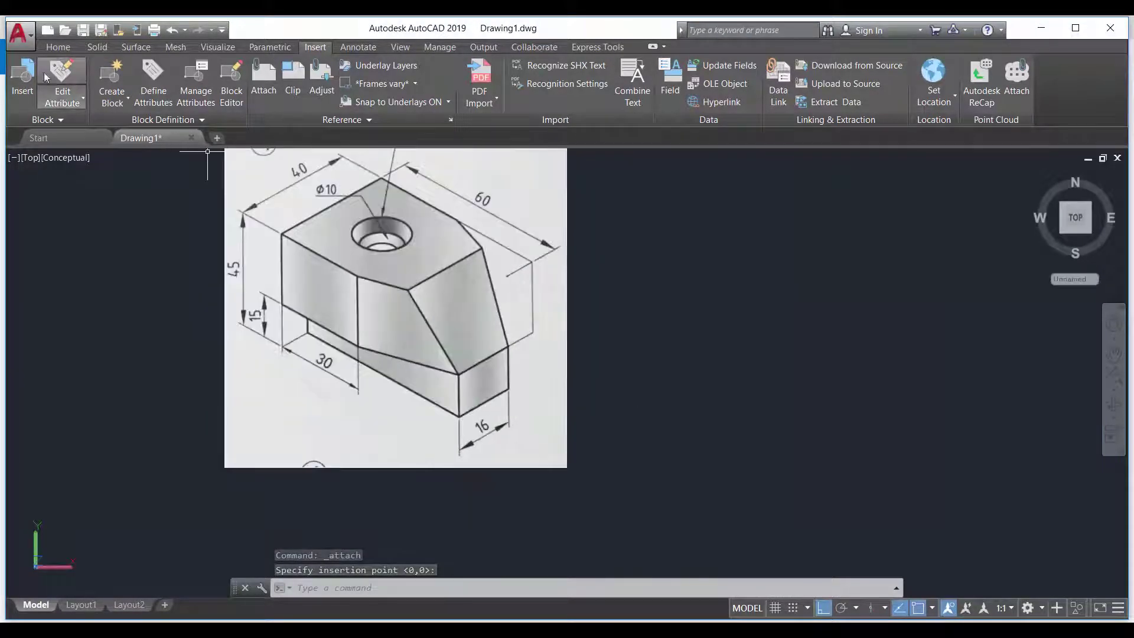
pyautogui.click(58, 47)
pyautogui.click(23, 74)
# Start a box beside the image with its length locked at 16
pyautogui.click(652, 453)
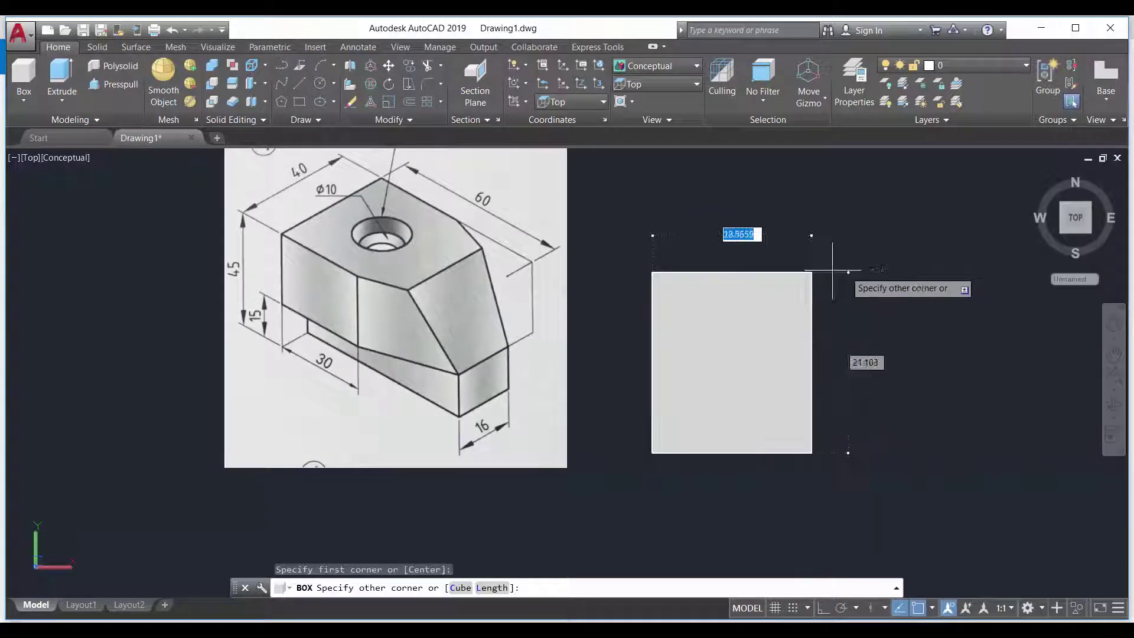
pyautogui.write('16')
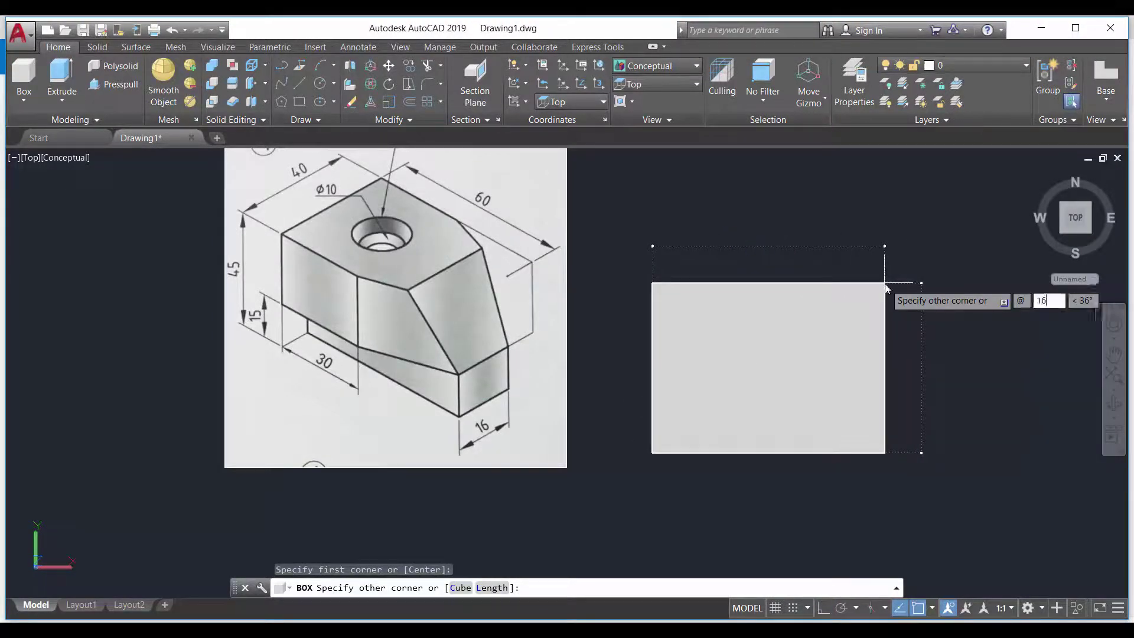
pyautogui.press('Tab')
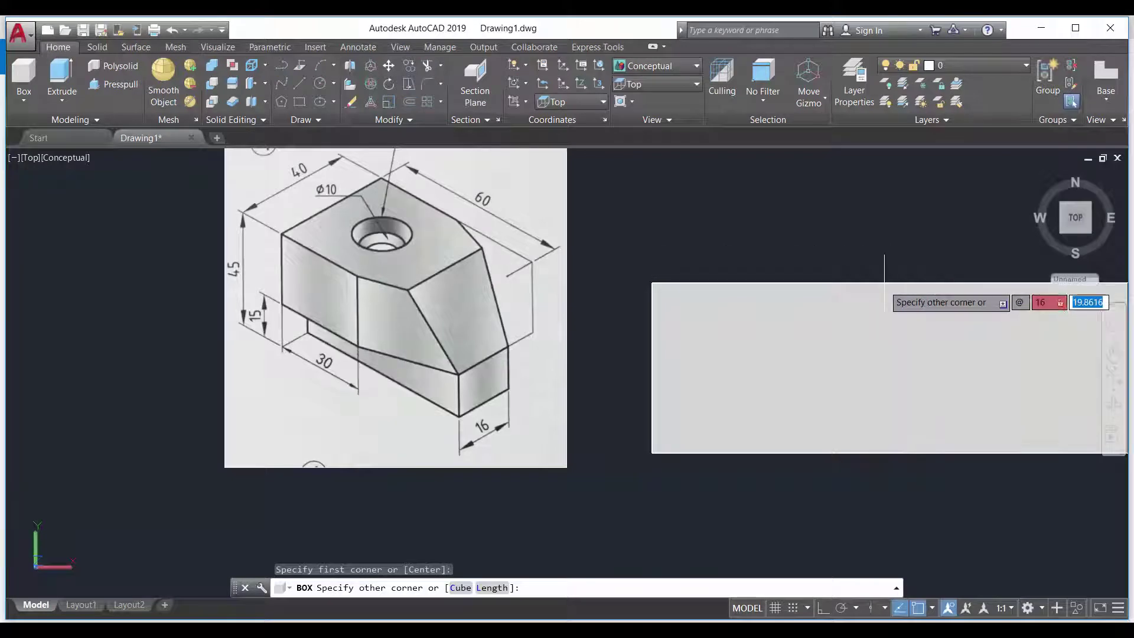
pyautogui.scroll(-4, 716, 313)
pyautogui.scroll(3, 994, 270)
pyautogui.scroll(-4, 737, 319)
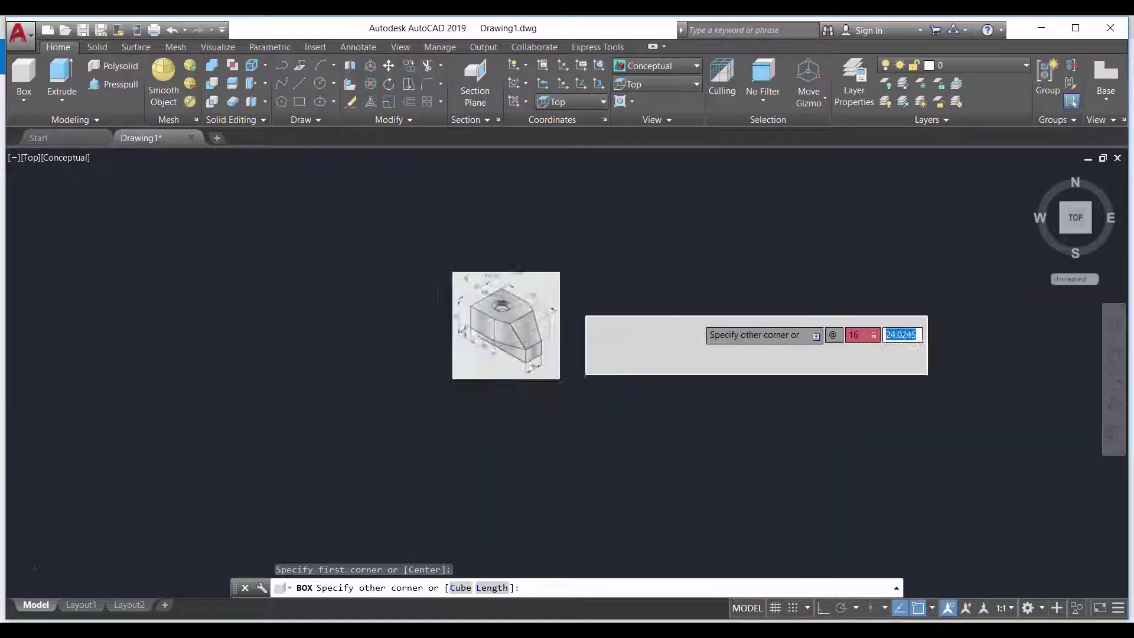
pyautogui.scroll(-3, 659, 323)
pyautogui.scroll(2, 723, 308)
pyautogui.scroll(3, 730, 307)
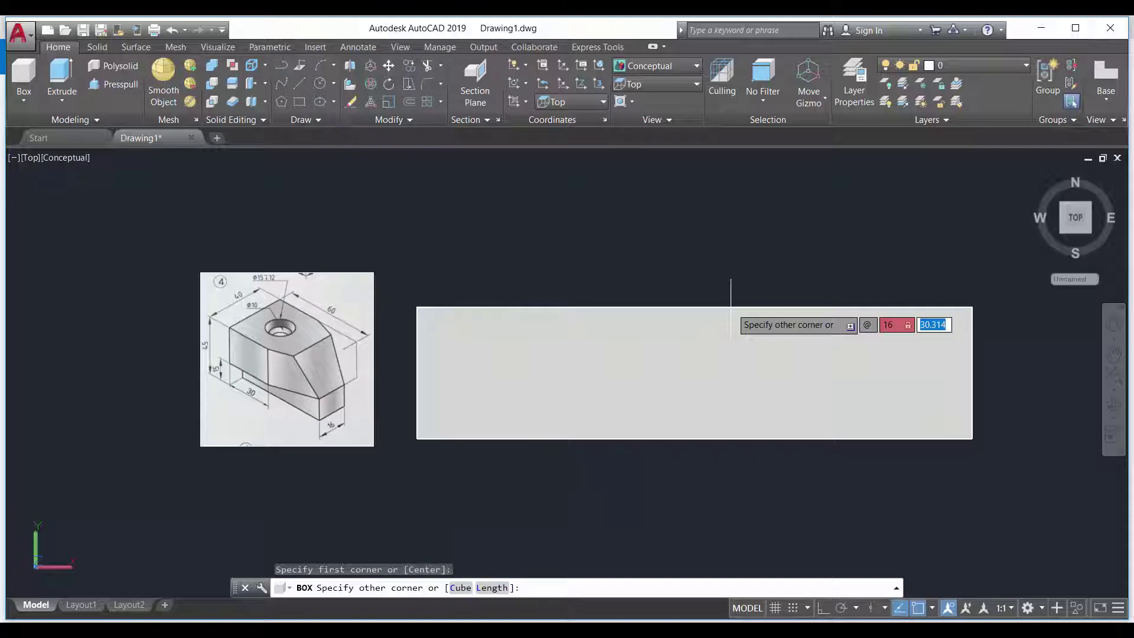
# Finish the box at width 60 and height 15, then reframe the view
pyautogui.write('60')
pyautogui.press('Tab')
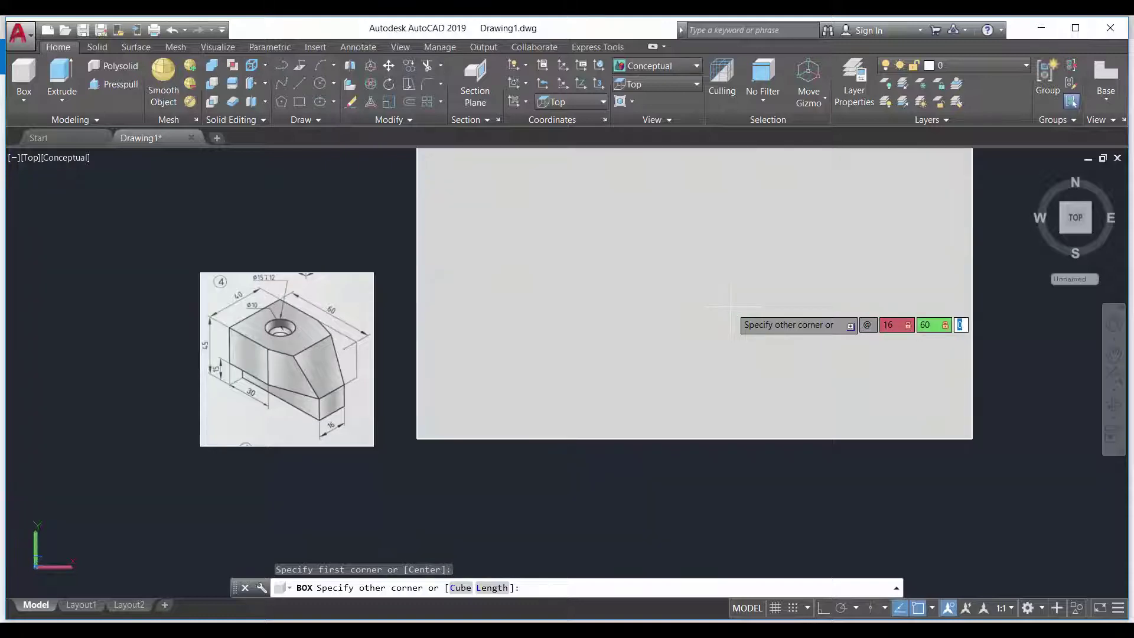
pyautogui.write('15')
pyautogui.press('Return')
pyautogui.scroll(3, 335, 396)
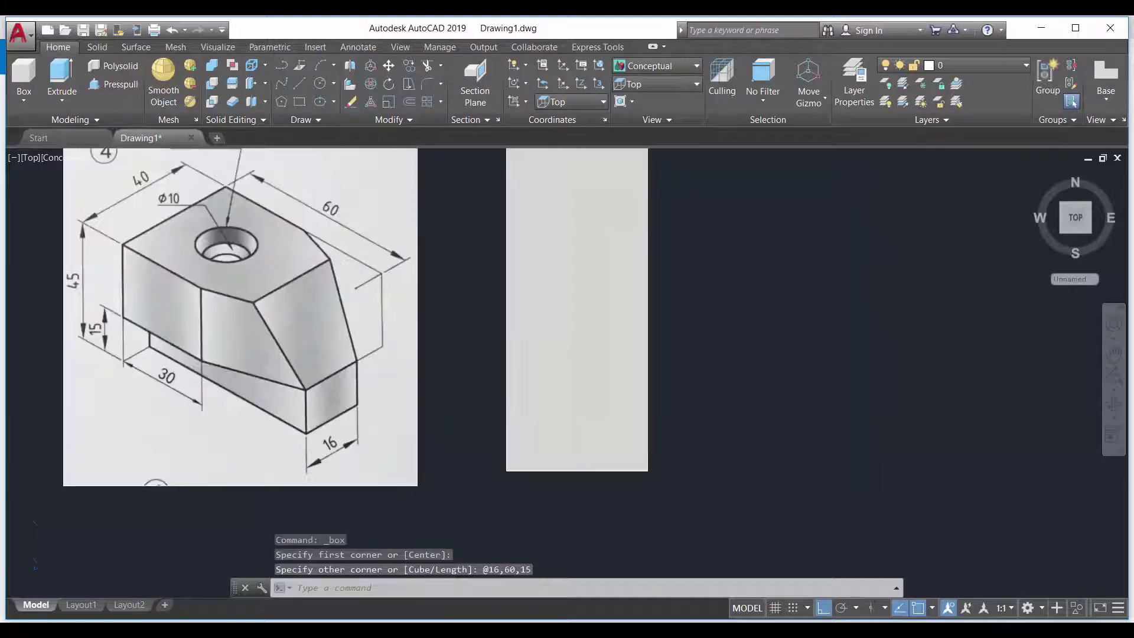
pyautogui.scroll(-2, 570, 379)
pyautogui.scroll(3, 402, 390)
pyautogui.scroll(-2, 525, 434)
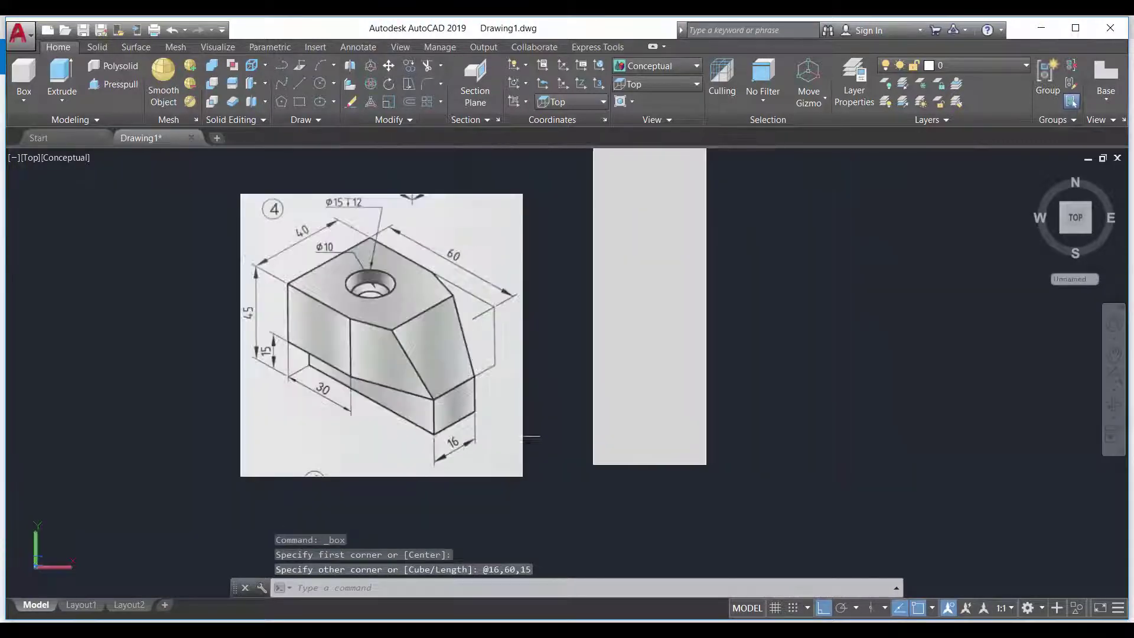
pyautogui.moveTo(670, 354); pyautogui.dragTo(612, 316, button='middle')
pyautogui.press('Escape')
pyautogui.scroll(-2, 577, 324)
pyautogui.scroll(2, 572, 387)
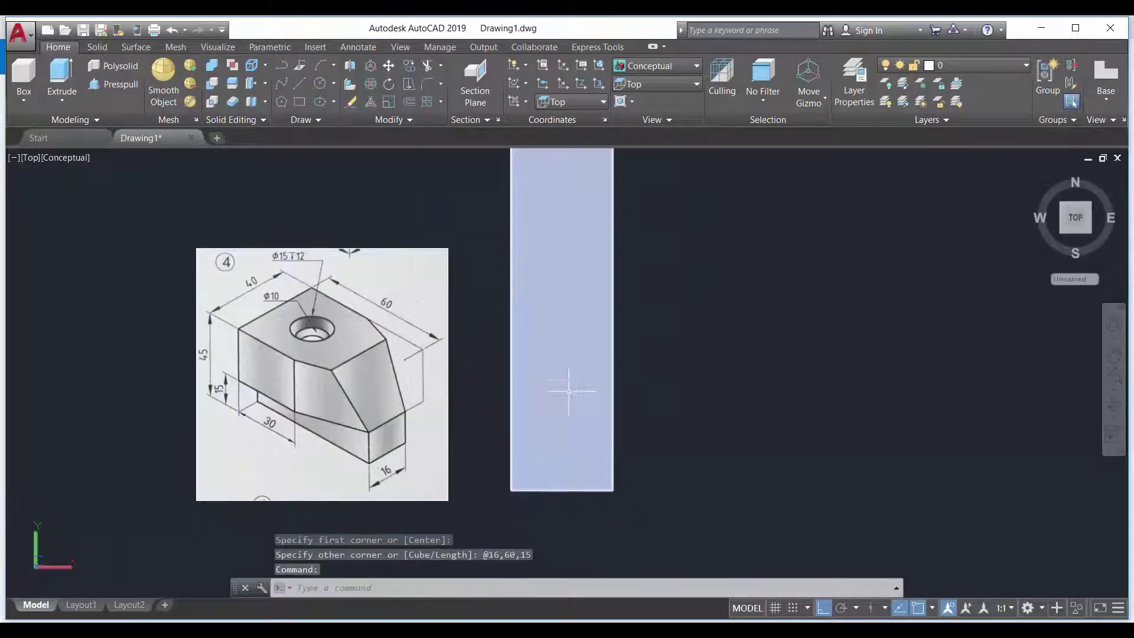
pyautogui.scroll(2, 356, 411)
pyautogui.scroll(-2, 356, 411)
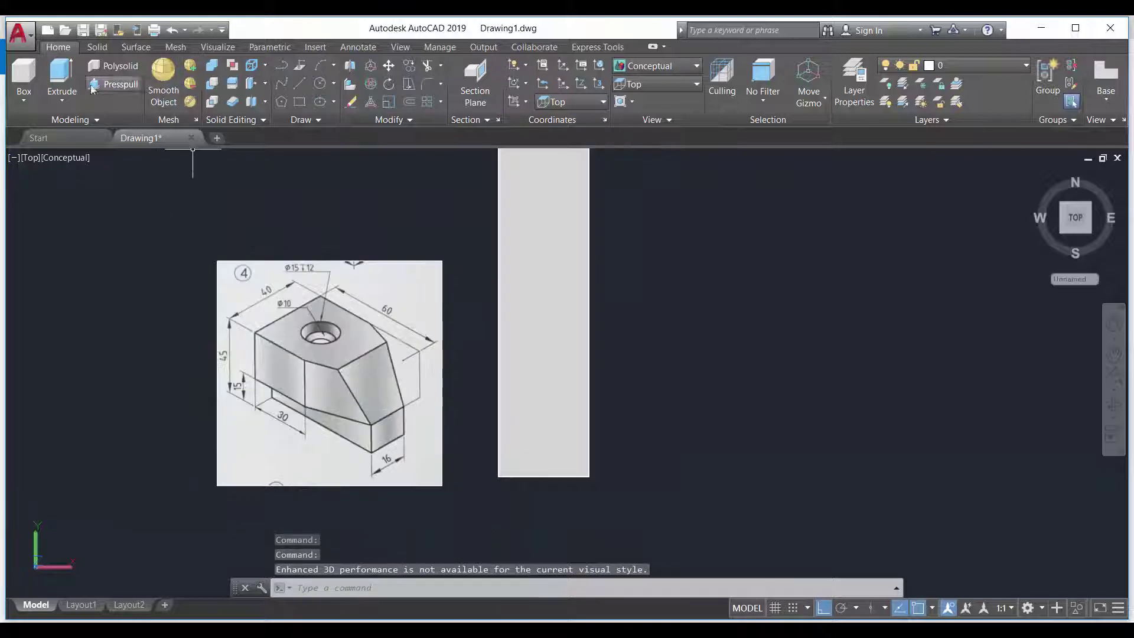
pyautogui.click(98, 48)
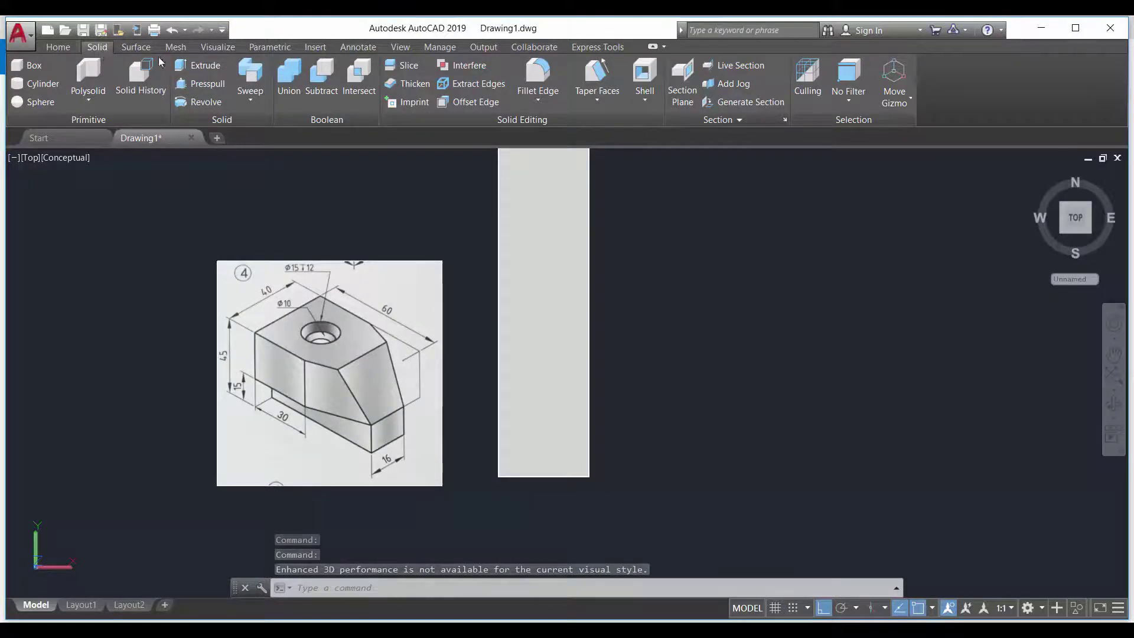
pyautogui.click(64, 51)
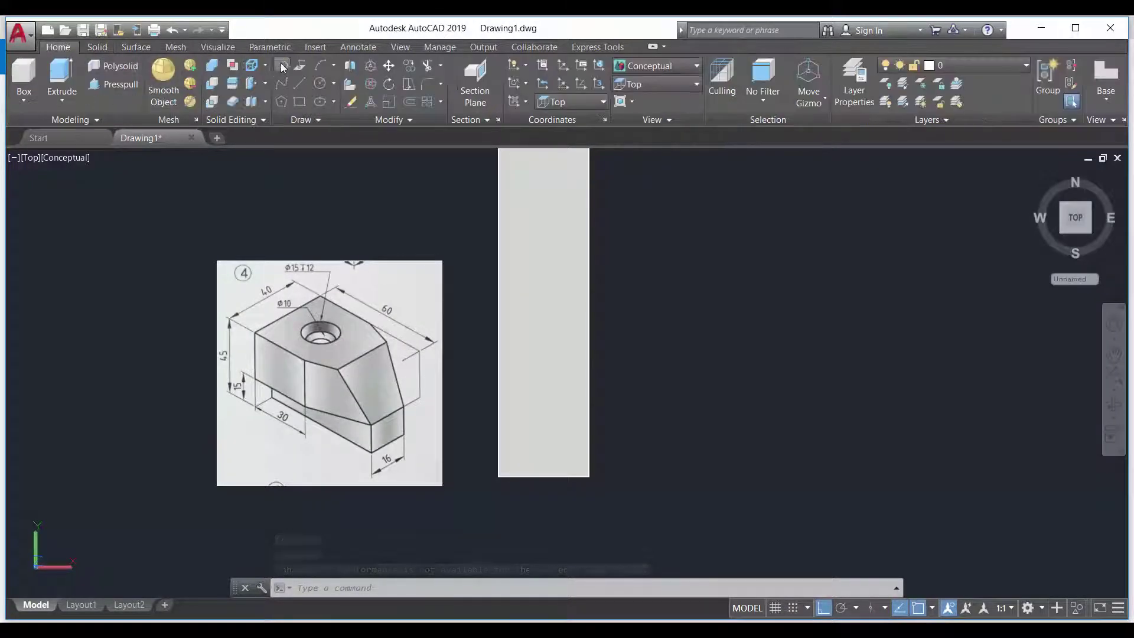
pyautogui.click(299, 106)
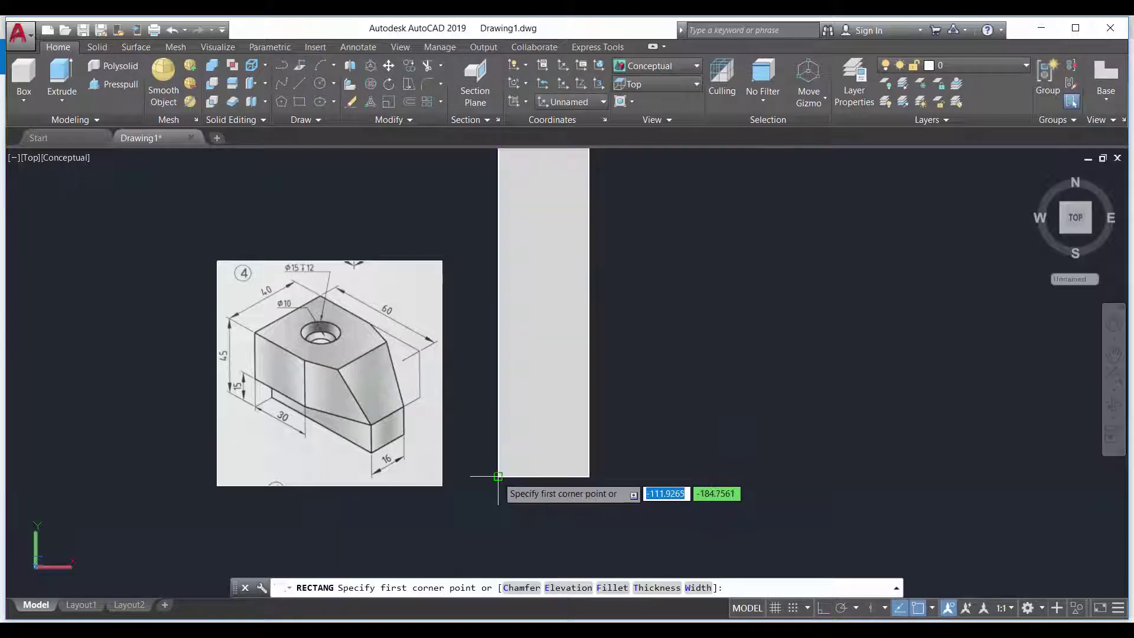
pyautogui.click(498, 476)
pyautogui.scroll(-3, 508, 496)
pyautogui.click(542, 354)
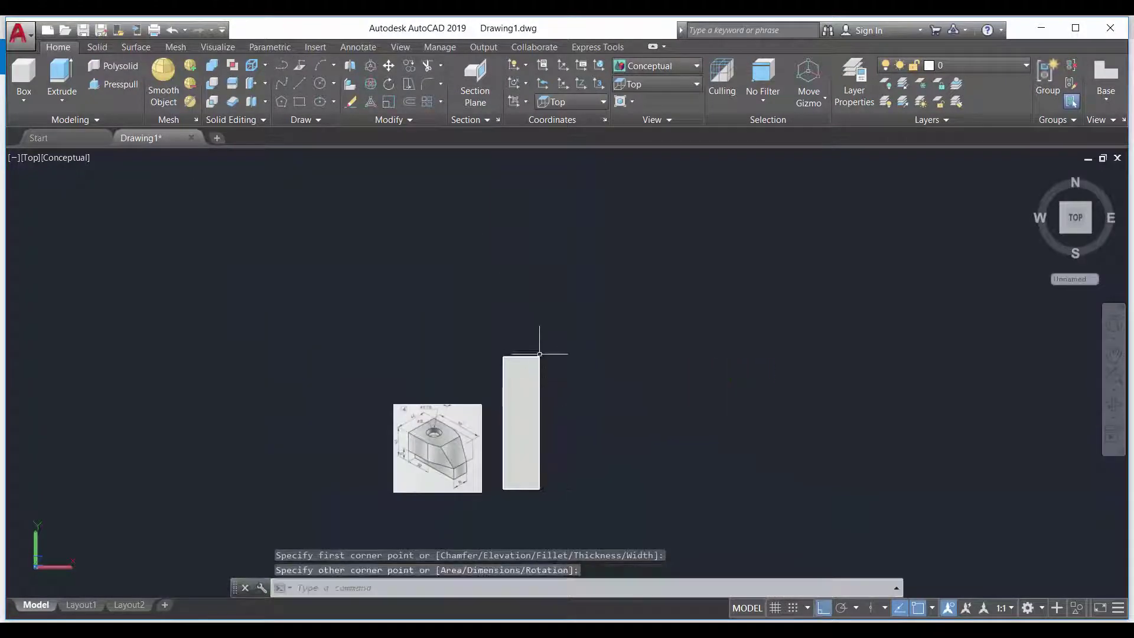
pyautogui.write('m')
pyautogui.press('Return')
pyautogui.click(539, 417)
pyautogui.press('Return')
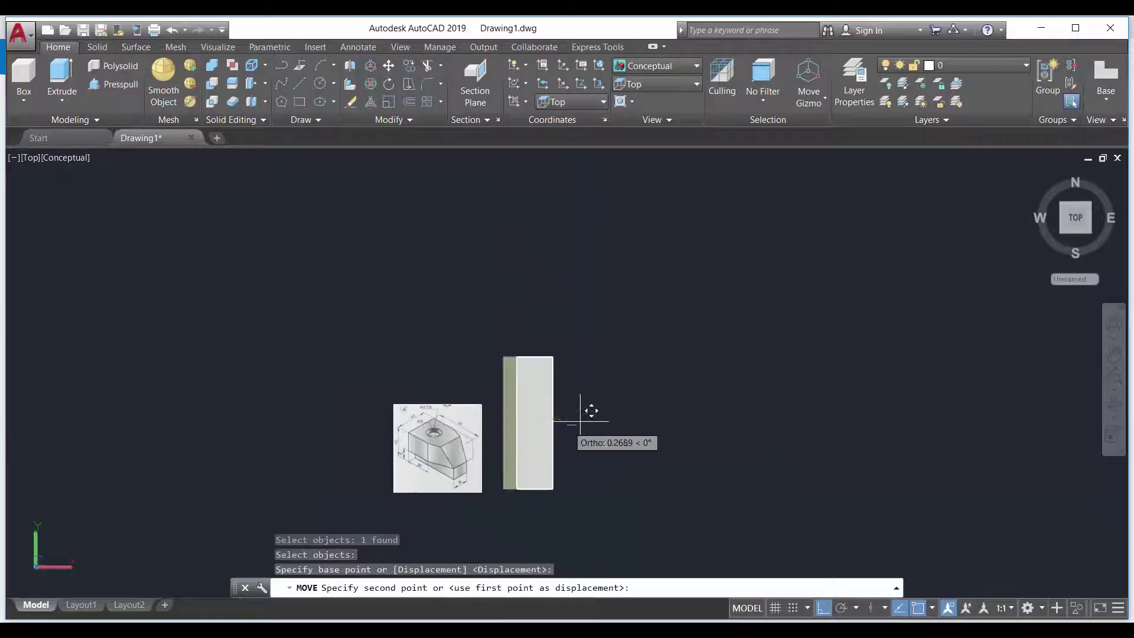
pyautogui.press('Escape')
pyautogui.scroll(2, 539, 463)
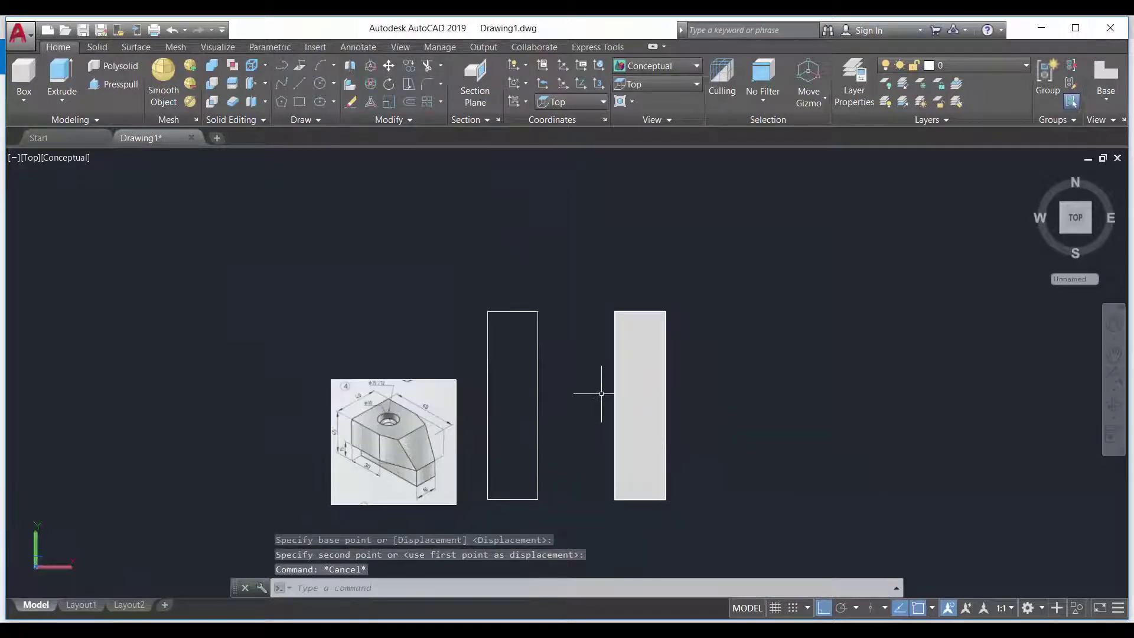
pyautogui.scroll(-3, 624, 336)
pyautogui.scroll(3, 624, 336)
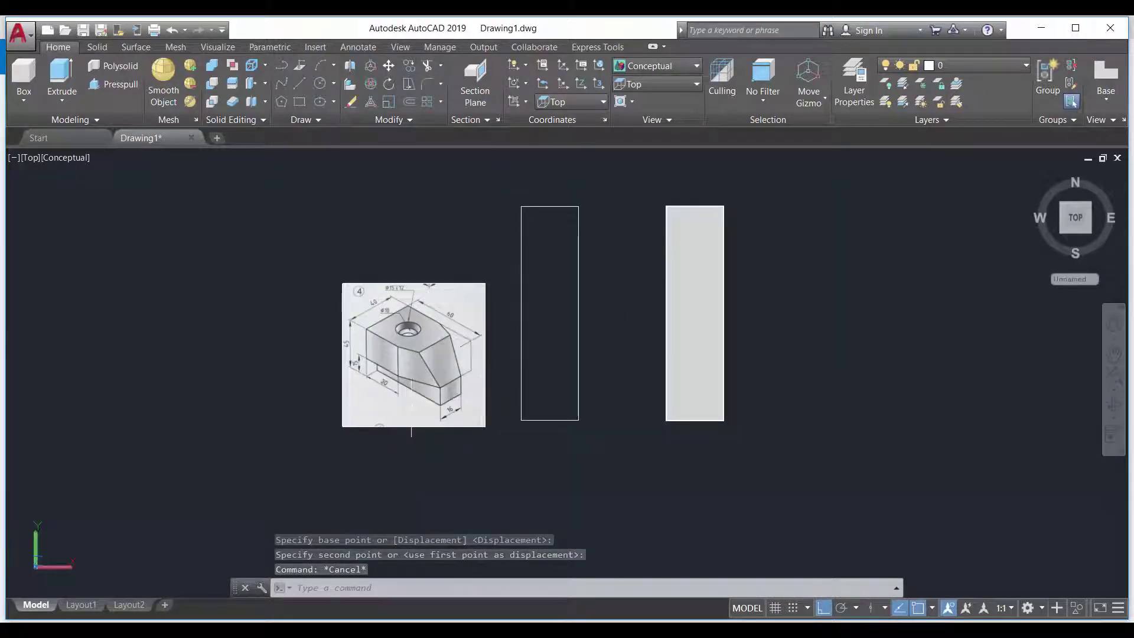
pyautogui.scroll(2, 412, 402)
pyautogui.scroll(-1, 419, 376)
pyautogui.scroll(1, 420, 374)
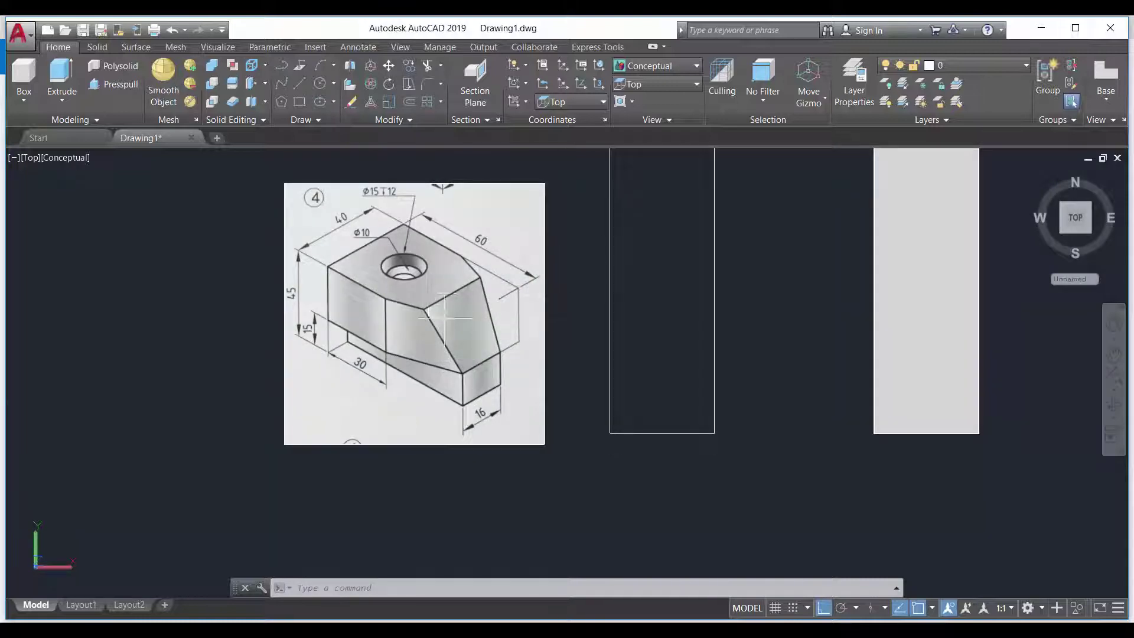
pyautogui.scroll(-3, 480, 506)
pyautogui.scroll(2, 494, 439)
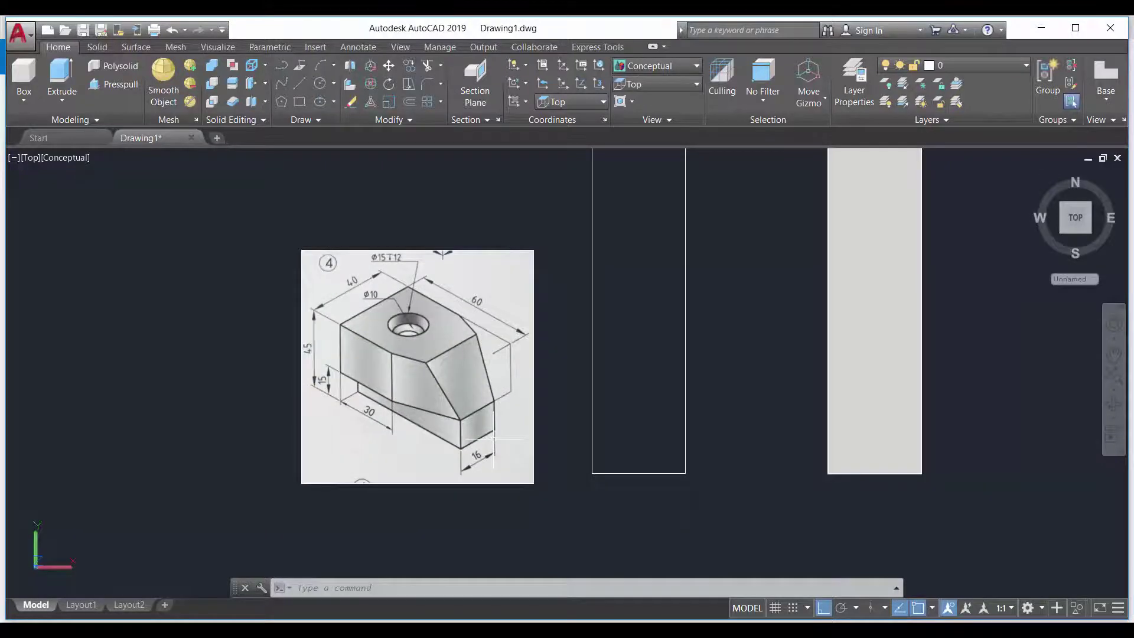
pyautogui.scroll(-2, 418, 421)
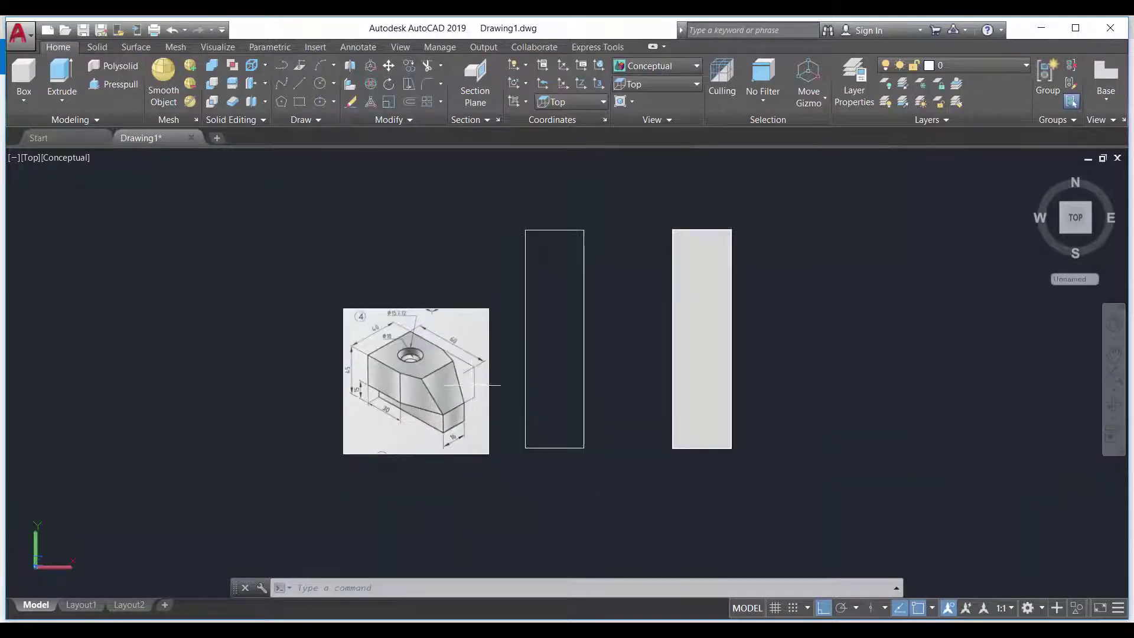
# Start a polyline right of the grey bar with a 40-unit top edge
pyautogui.click(97, 47)
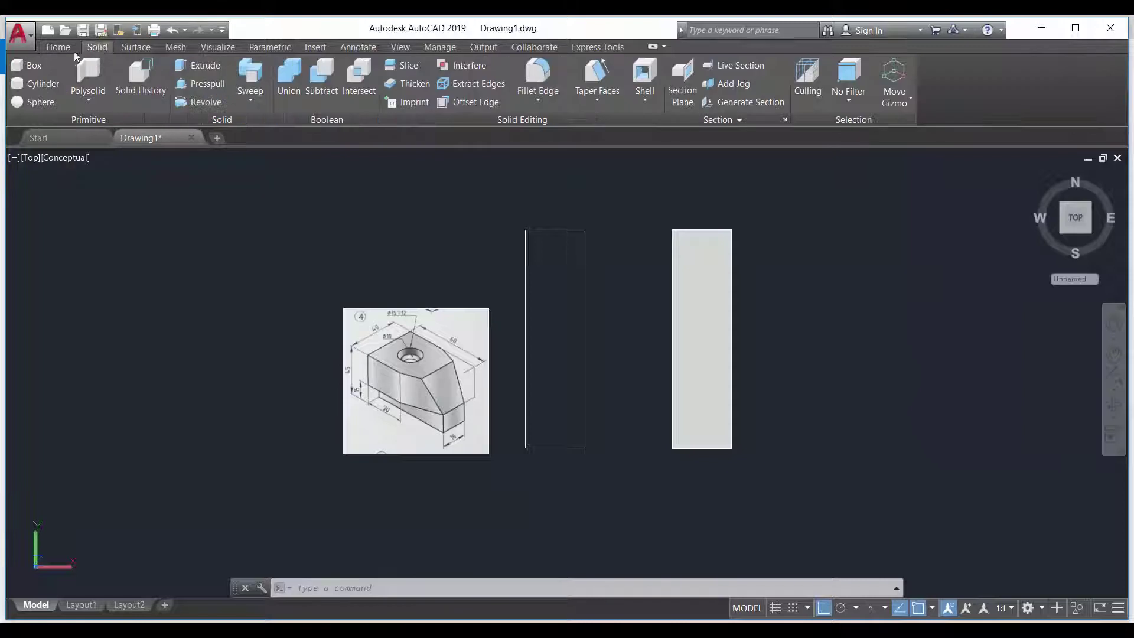
pyautogui.click(58, 47)
pyautogui.click(282, 83)
pyautogui.scroll(2, 392, 461)
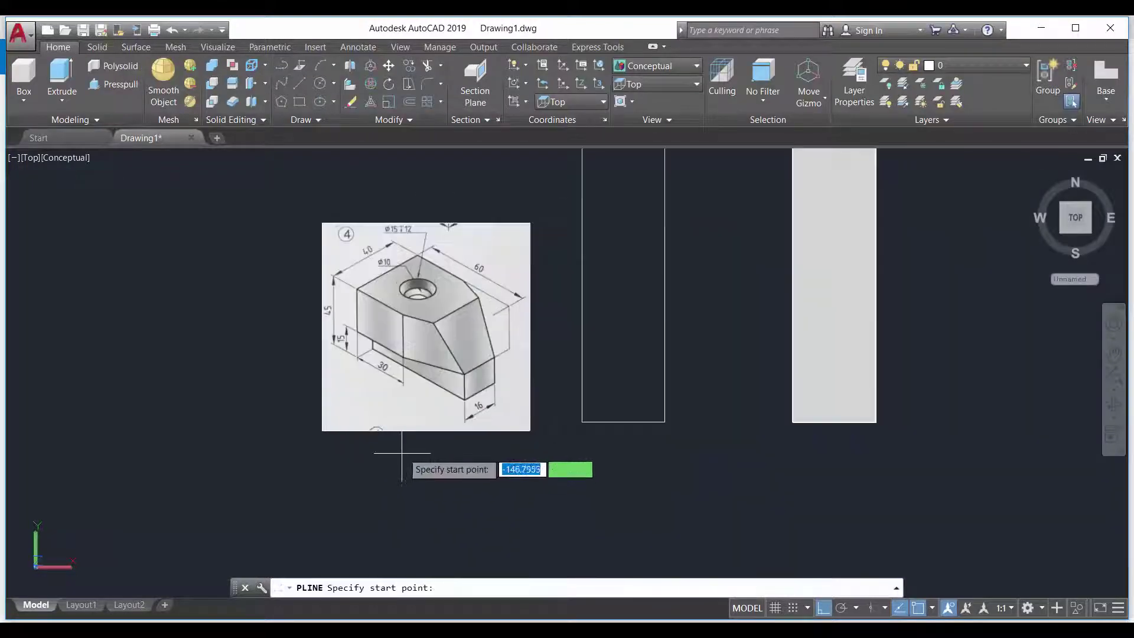
pyautogui.scroll(1, 399, 413)
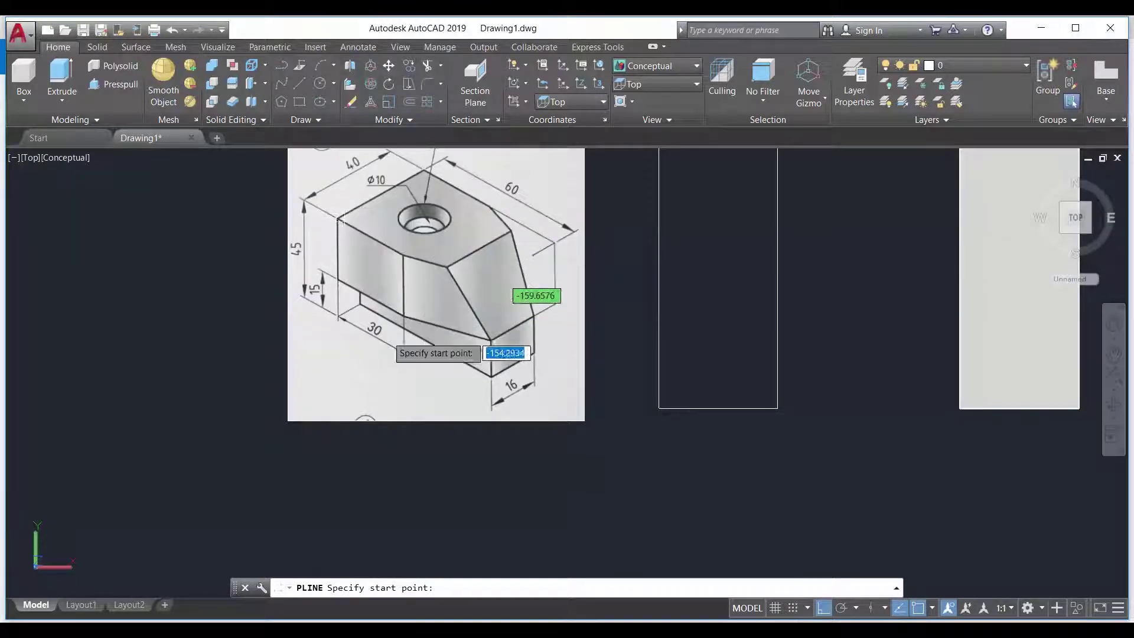
pyautogui.scroll(-2, 396, 396)
pyautogui.moveTo(675, 253); pyautogui.dragTo(579, 391, button='middle')
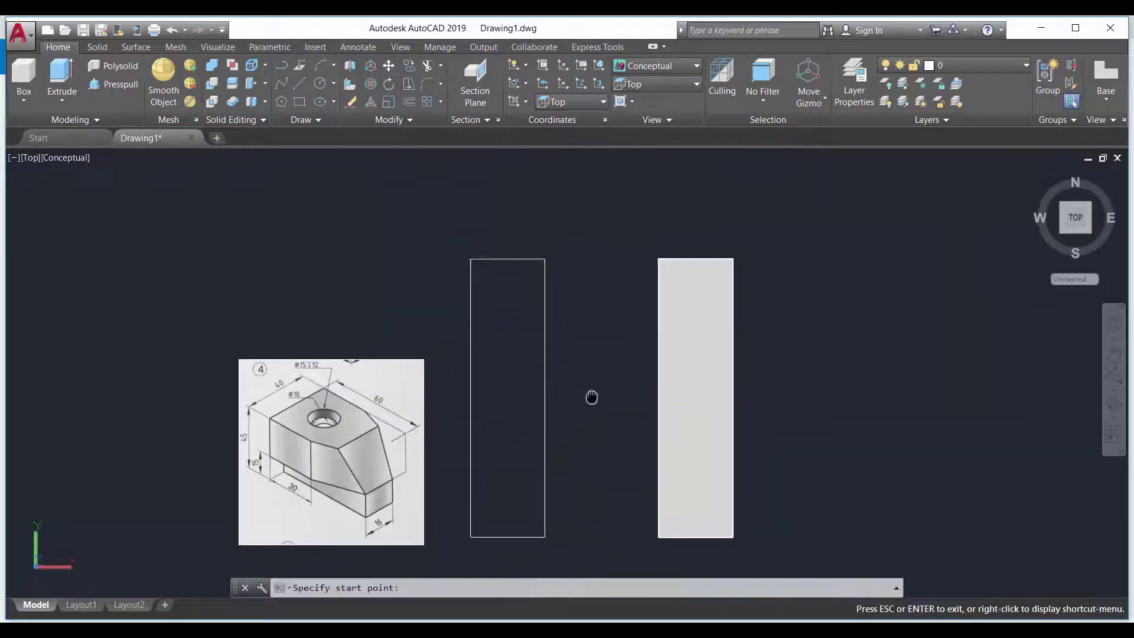
pyautogui.click(817, 308)
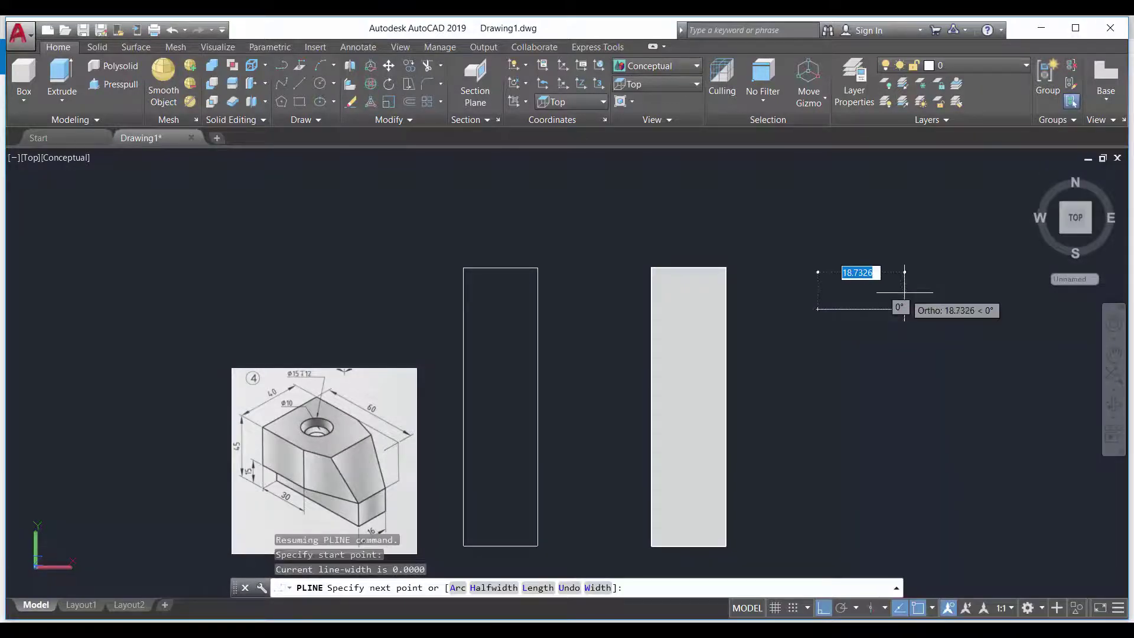
pyautogui.write('40')
pyautogui.press('Return')
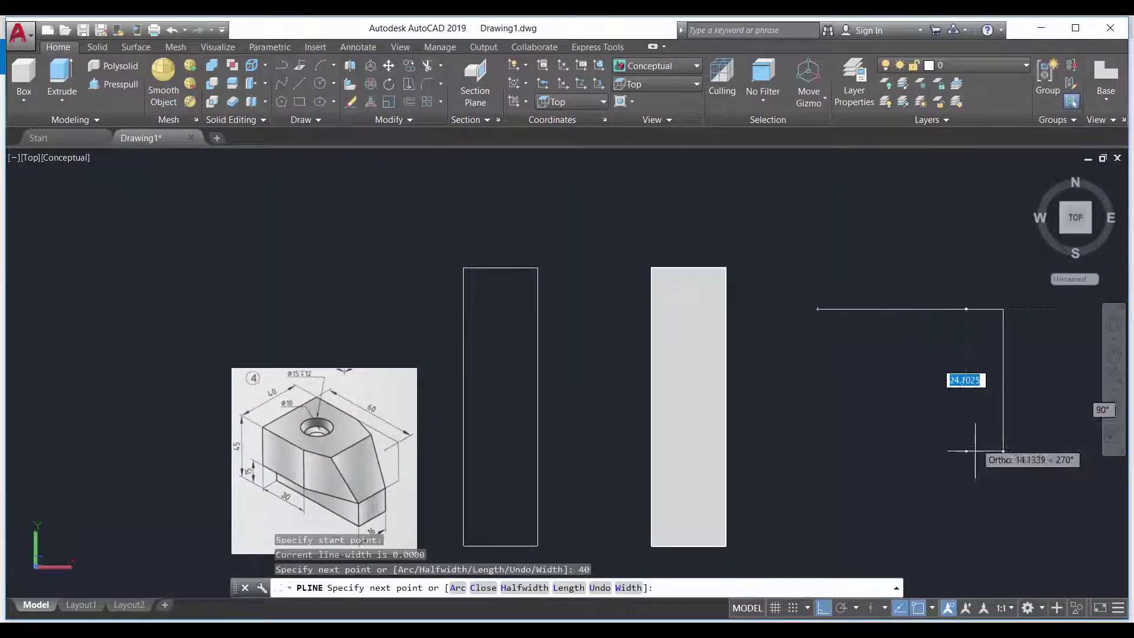
# Continue the polyline 30 units down as the right side and end it
pyautogui.scroll(2, 145, 463)
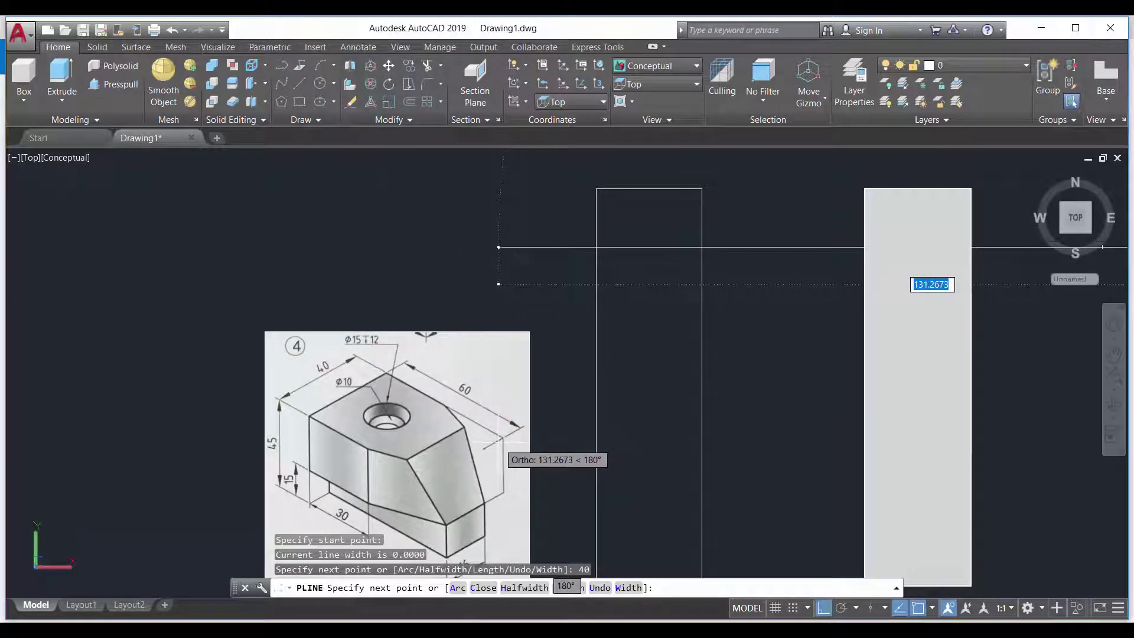
pyautogui.scroll(-2, 466, 414)
pyautogui.scroll(1, 414, 437)
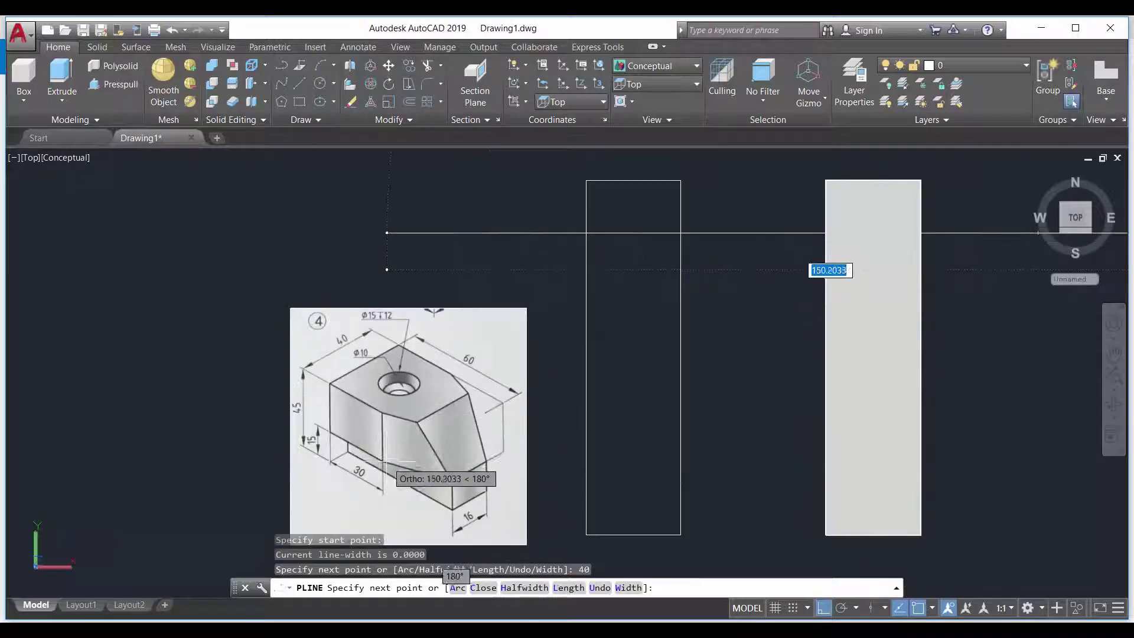
pyautogui.scroll(-4, 521, 364)
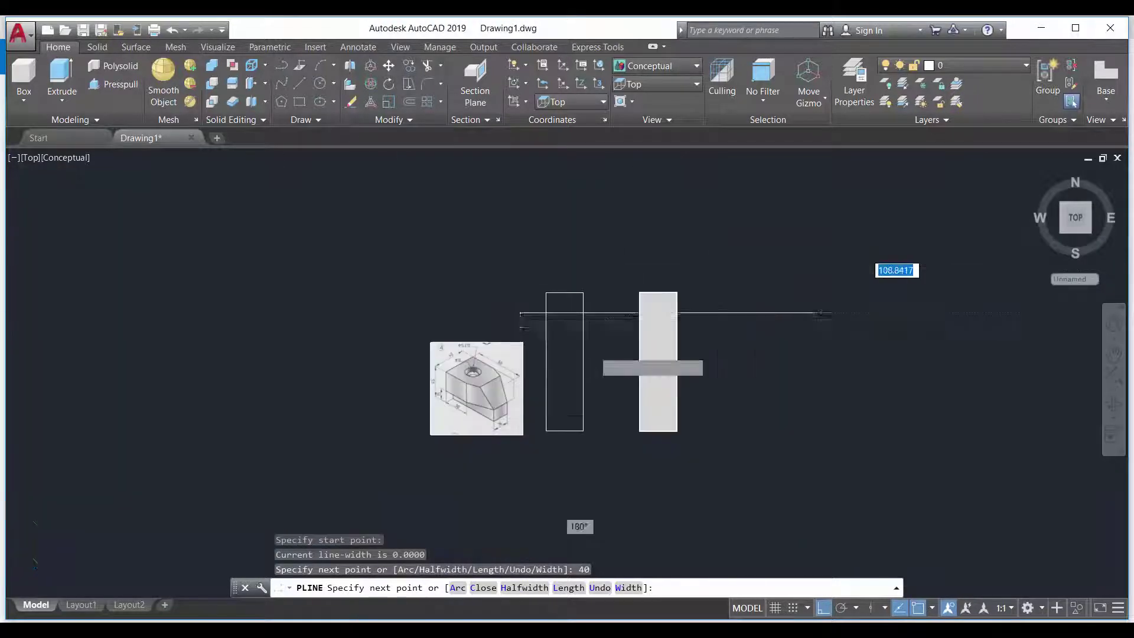
pyautogui.write('30')
pyautogui.press('Return')
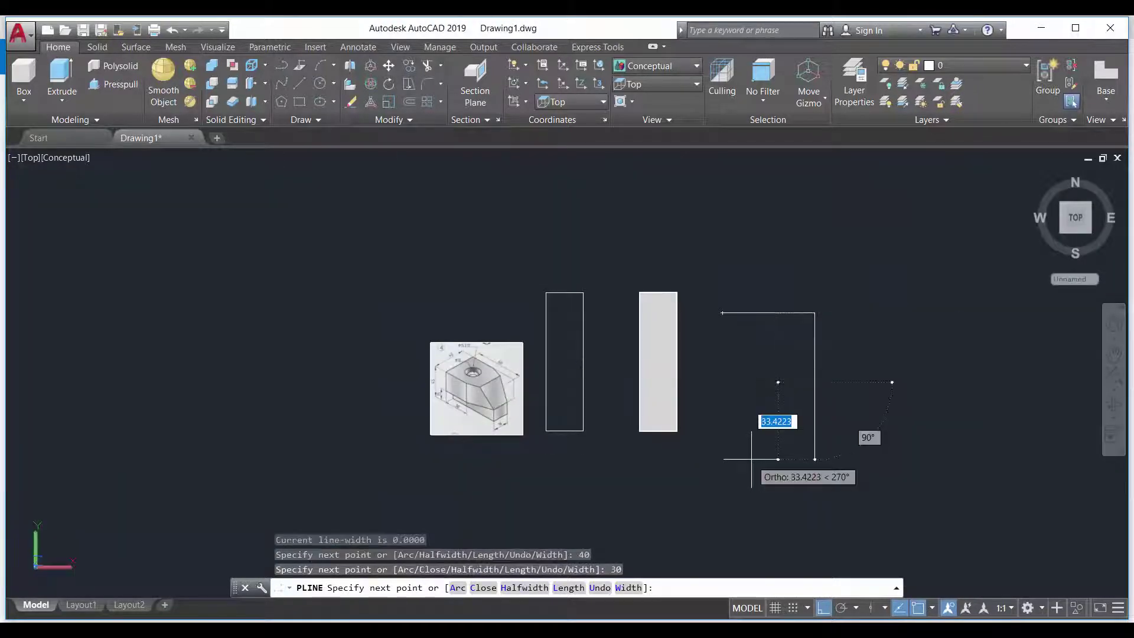
pyautogui.scroll(2, 614, 425)
pyautogui.press('Escape')
# Draw a second polyline 30 units down from the top-left corner
pyautogui.press('Return')
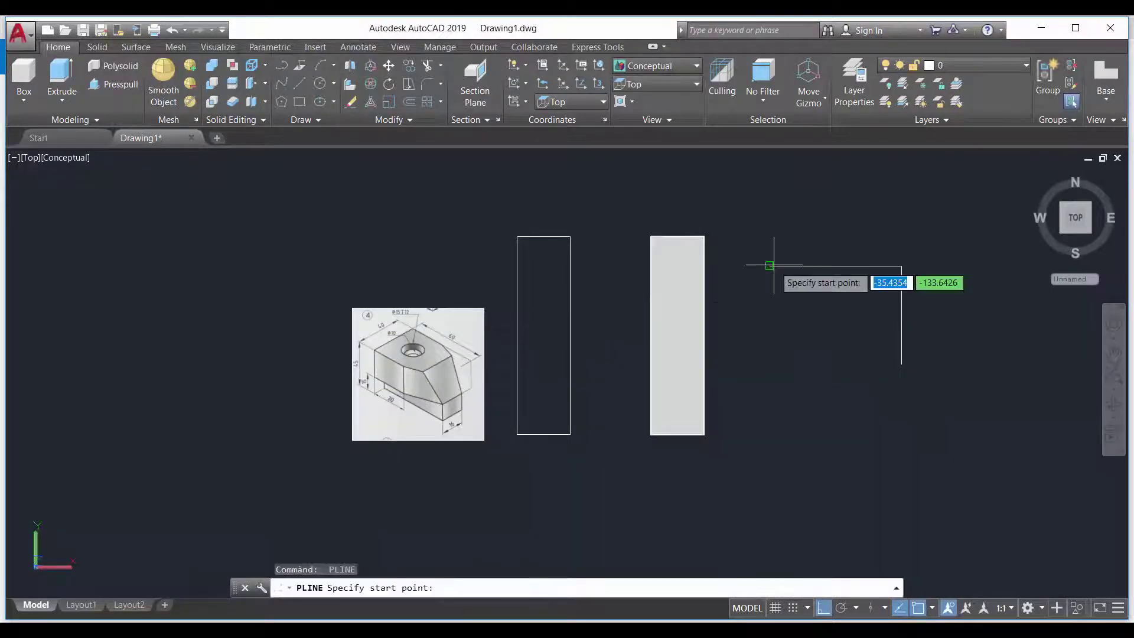
pyautogui.click(769, 266)
pyautogui.write('30')
pyautogui.press('Return')
pyautogui.press('Escape')
pyautogui.press('Escape')
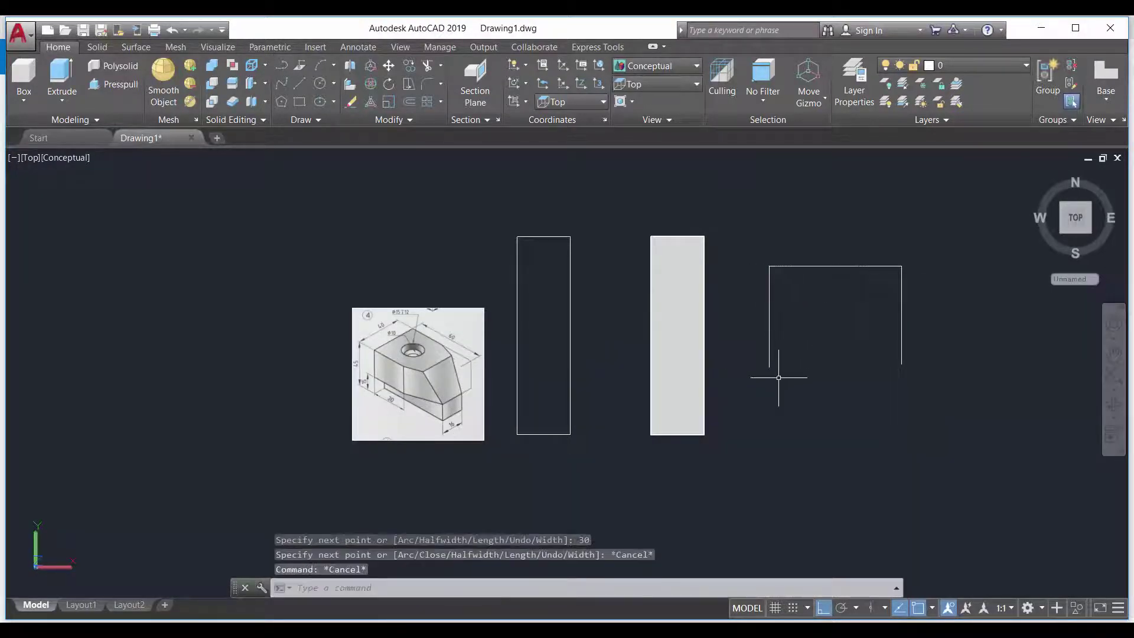
pyautogui.scroll(2, 384, 382)
pyautogui.scroll(2, 386, 382)
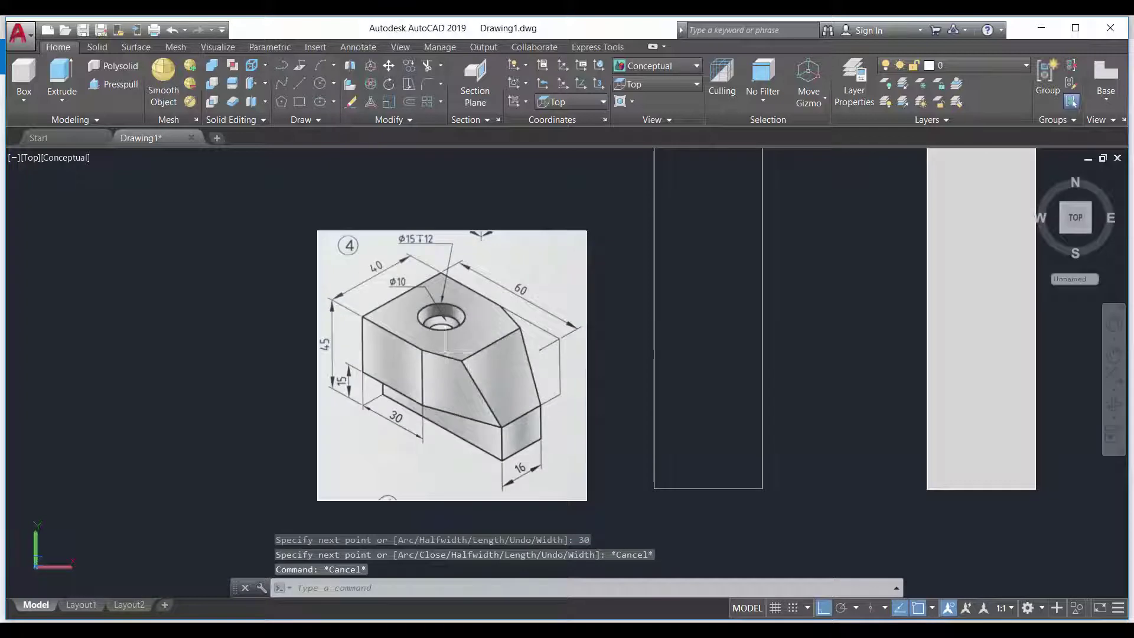
pyautogui.scroll(2, 445, 425)
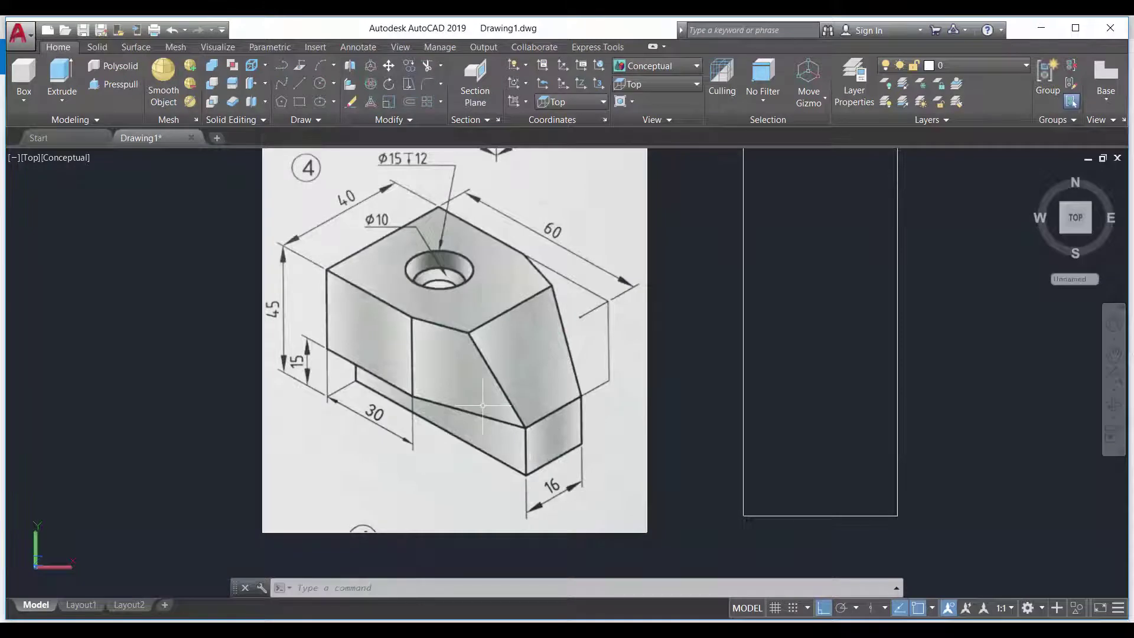
pyautogui.scroll(-2, 503, 431)
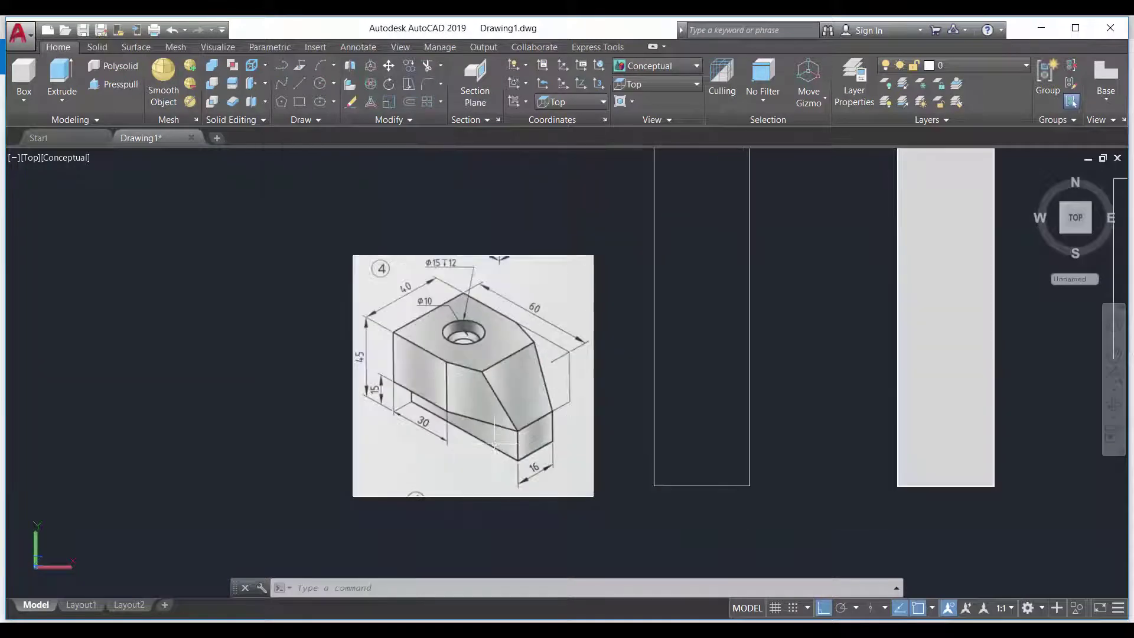
pyautogui.scroll(-2, 470, 413)
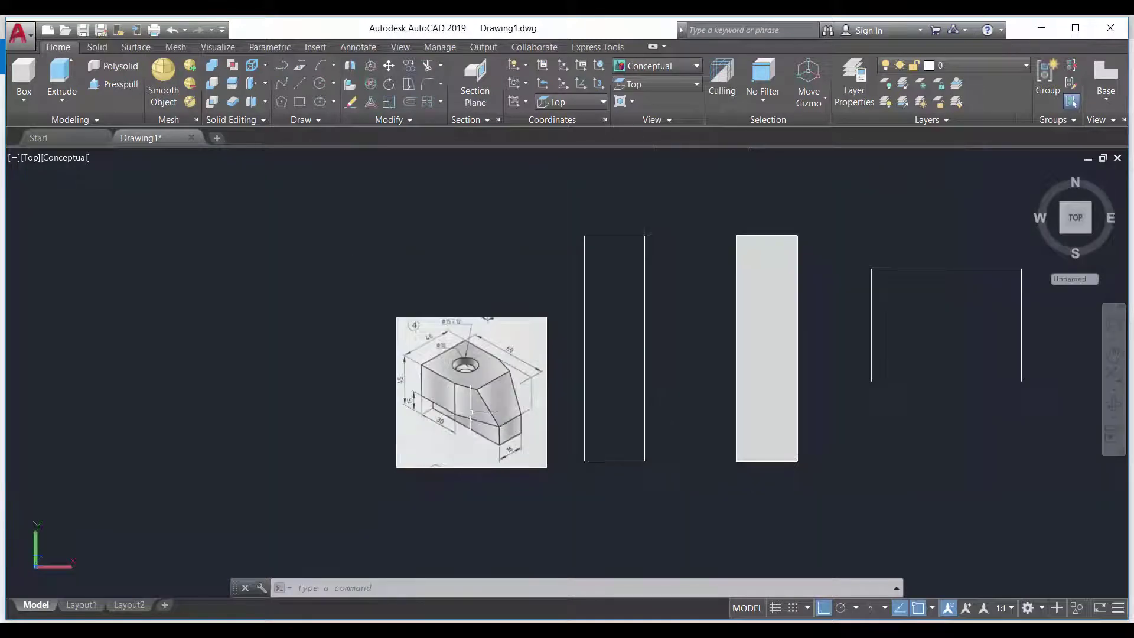
# Draw a 60-unit vertical line down from the top edge's midpoint using LINE
pyautogui.press('Escape')
pyautogui.press('Escape')
pyautogui.press('Escape')
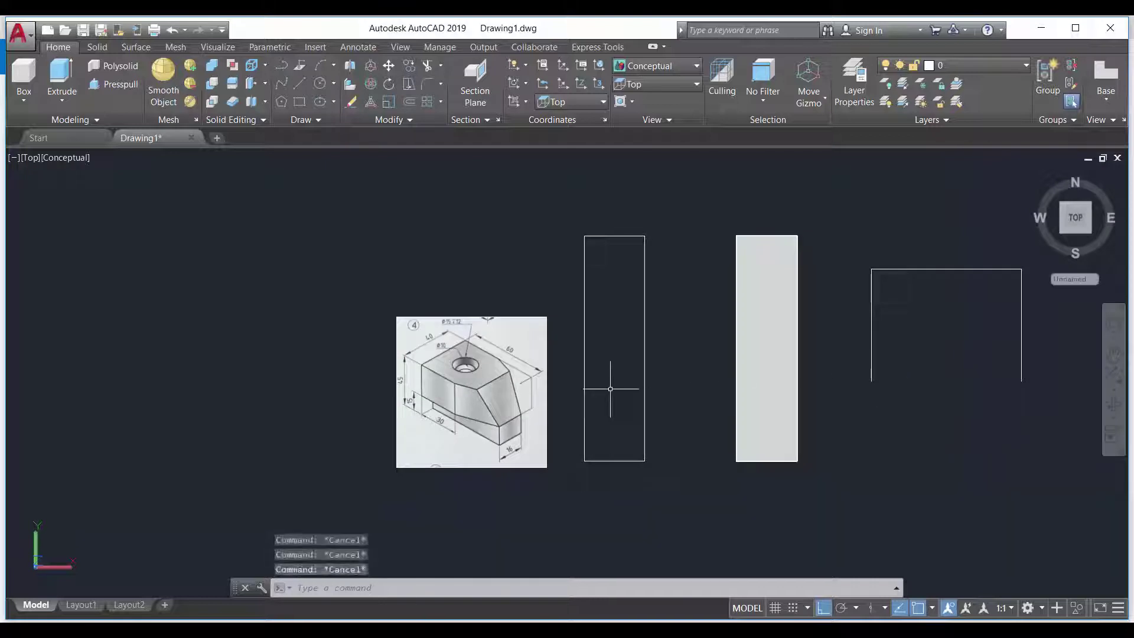
pyautogui.write('l')
pyautogui.press('Return')
pyautogui.click(946, 269)
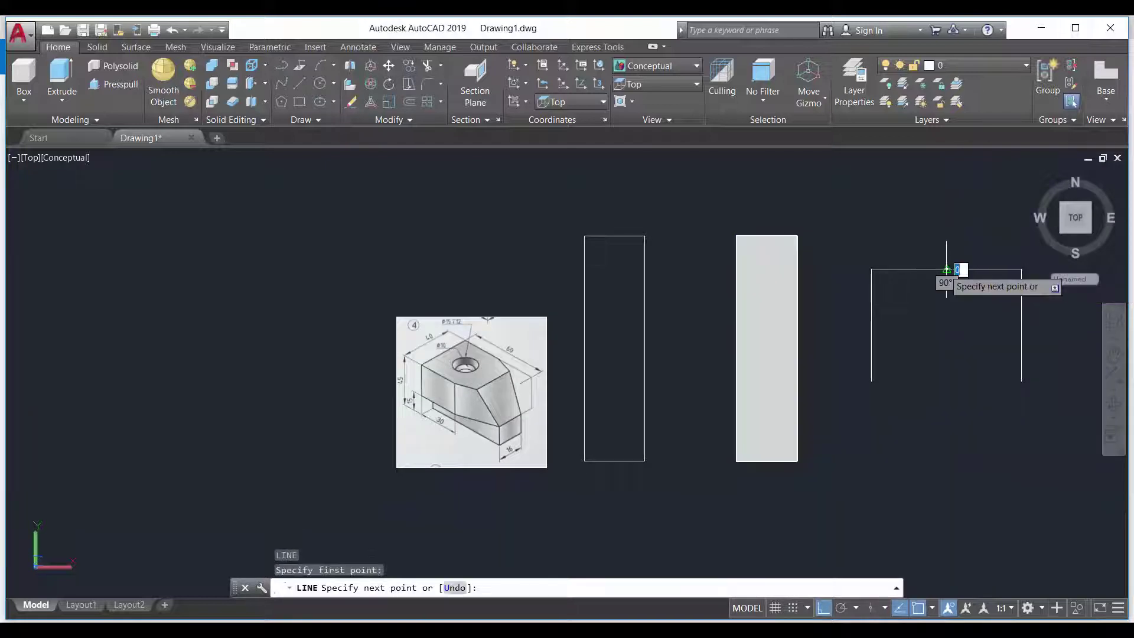
pyautogui.write('60')
pyautogui.press('Return')
pyautogui.press('Escape')
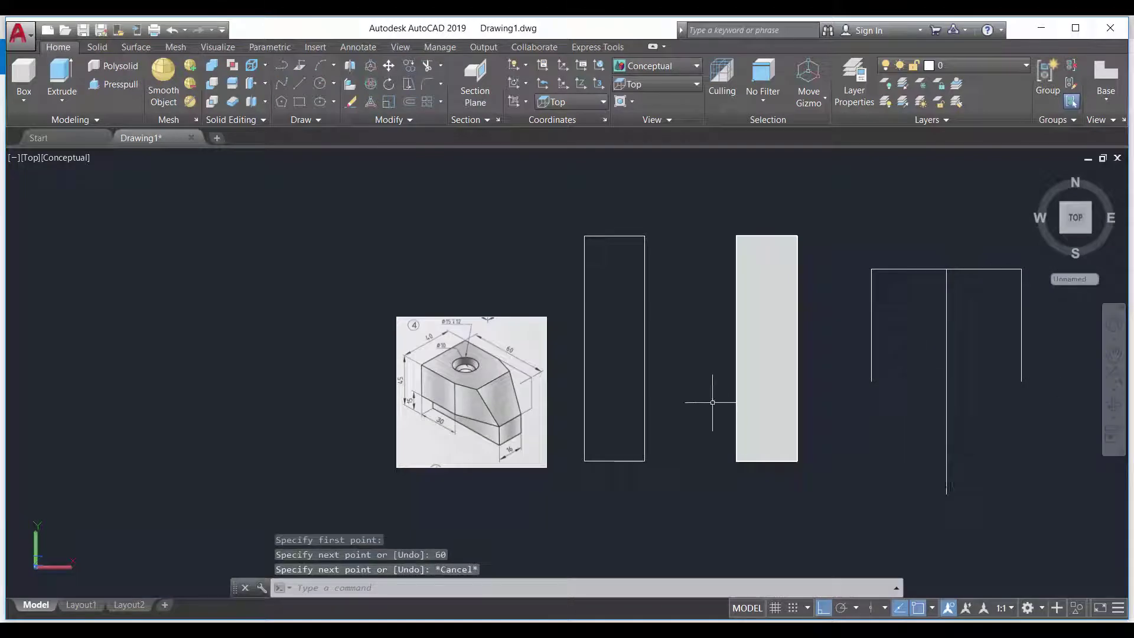
pyautogui.scroll(2, 491, 373)
pyautogui.scroll(3, 491, 373)
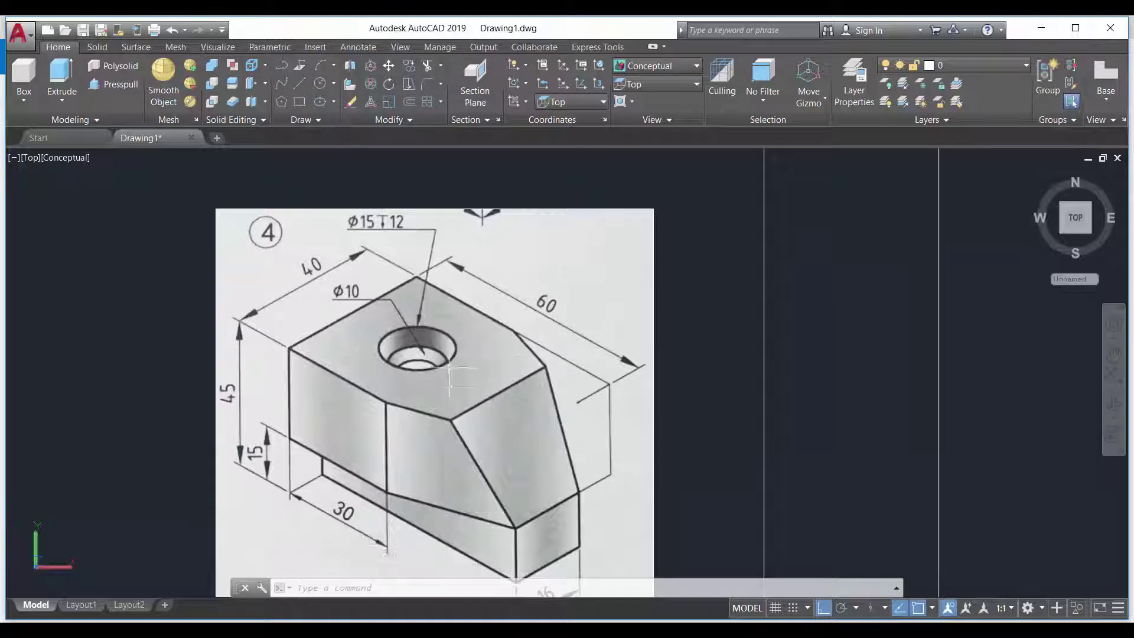
pyautogui.scroll(-2, 450, 368)
pyautogui.scroll(1, 542, 496)
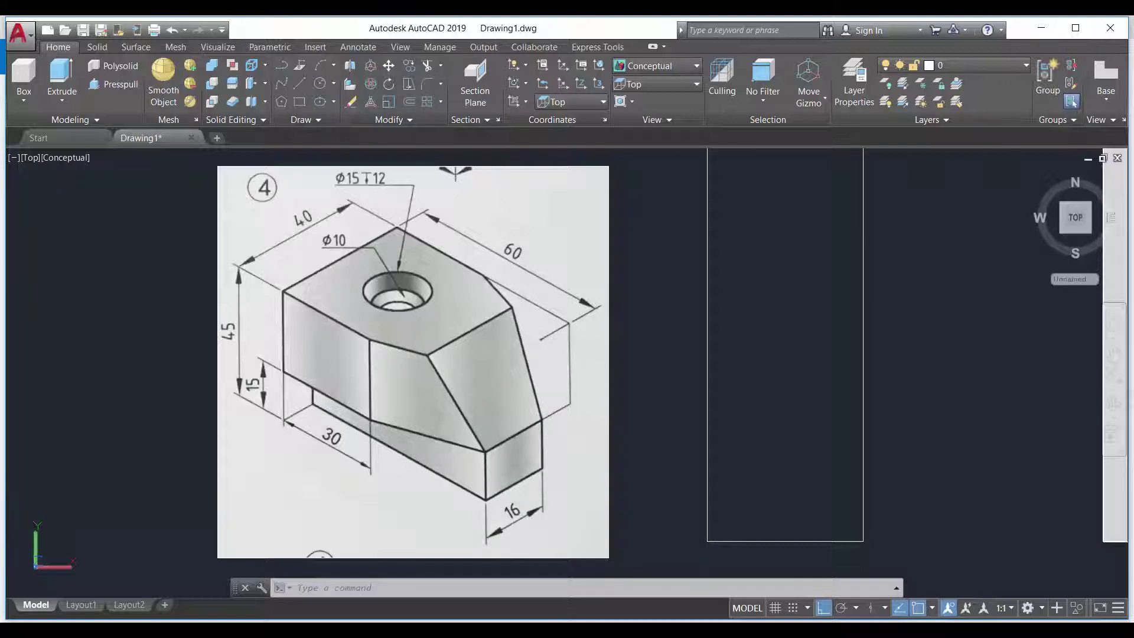
pyautogui.scroll(-4, 247, 351)
# Draw a 12-unit horizontal line from the vertical line's bottom end
pyautogui.scroll(2, 887, 443)
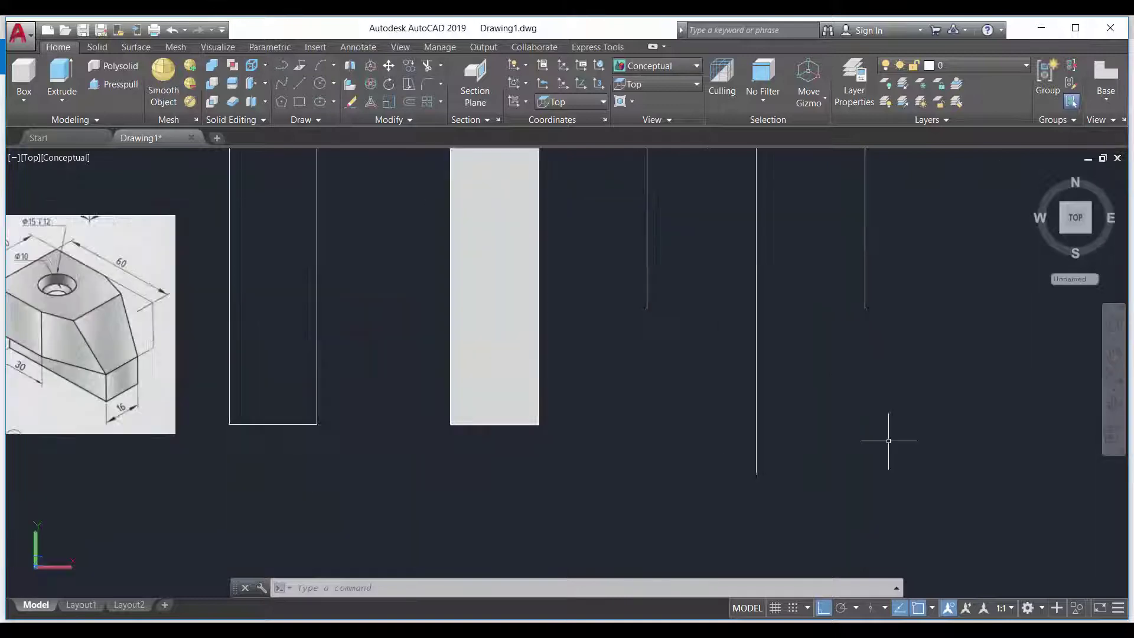
pyautogui.write('l')
pyautogui.press('Return')
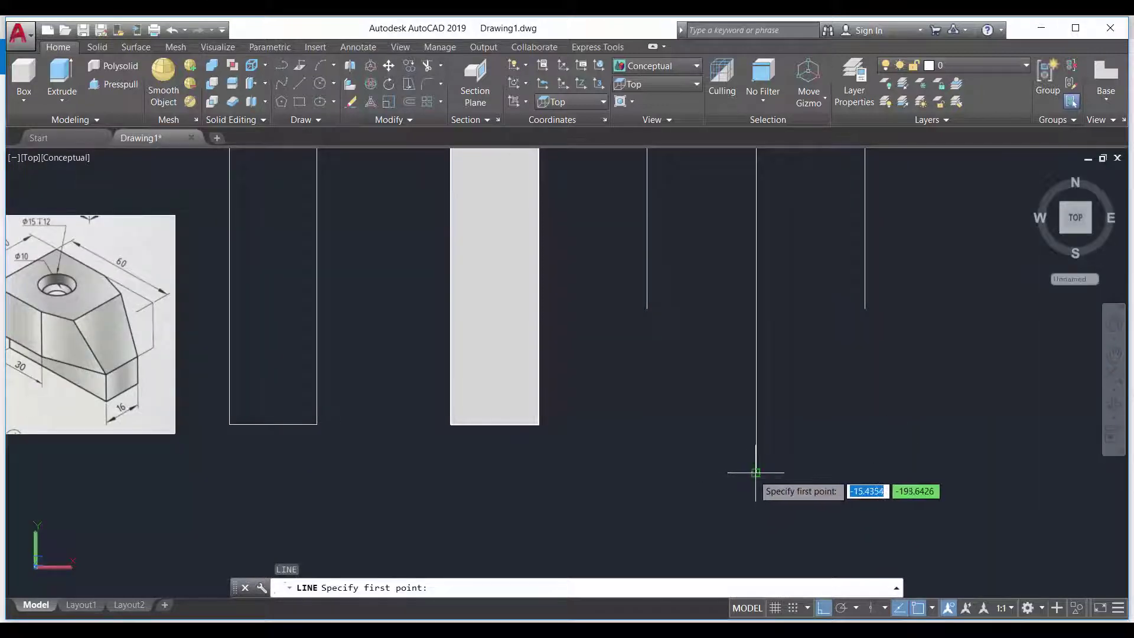
pyautogui.click(755, 473)
pyautogui.write('12')
pyautogui.press('Return')
pyautogui.press('Escape')
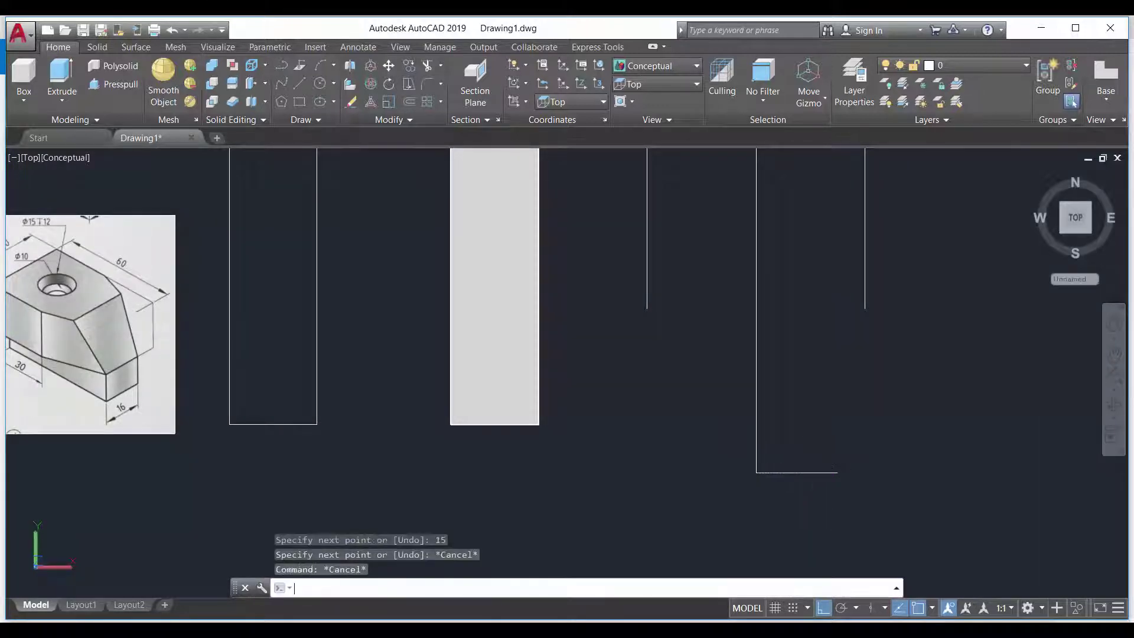
# Stretch the short horizontal line's end point by 15 units
pyautogui.press('Return')
pyautogui.press('Escape')
pyautogui.click(766, 473)
pyautogui.click(756, 472)
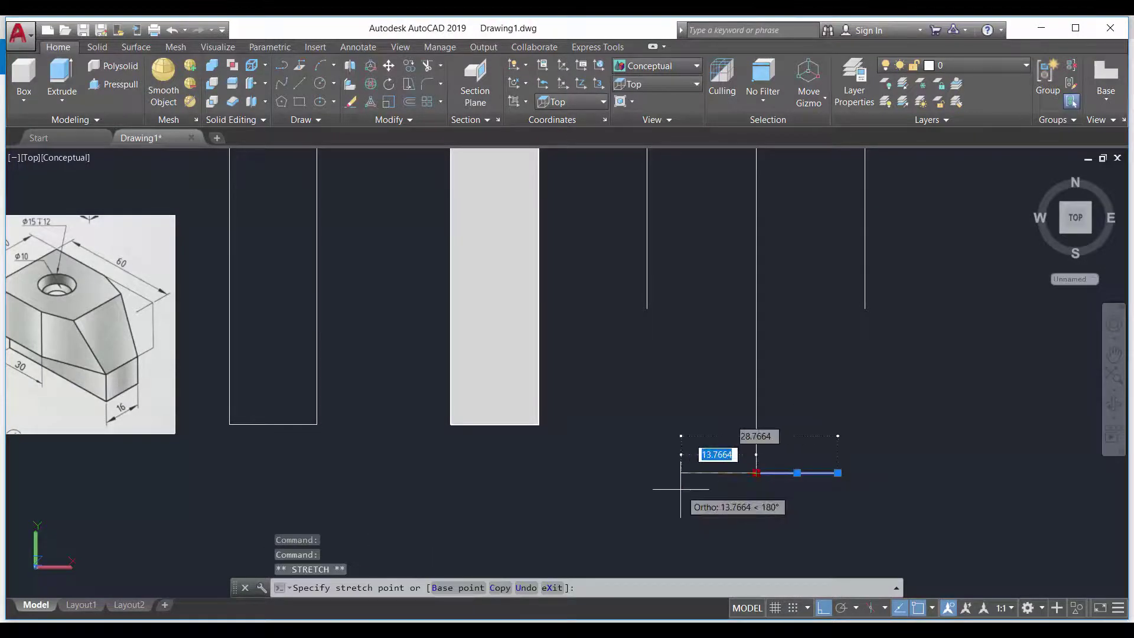
pyautogui.write('15')
pyautogui.press('Return')
pyautogui.press('Escape')
pyautogui.scroll(-2, 687, 494)
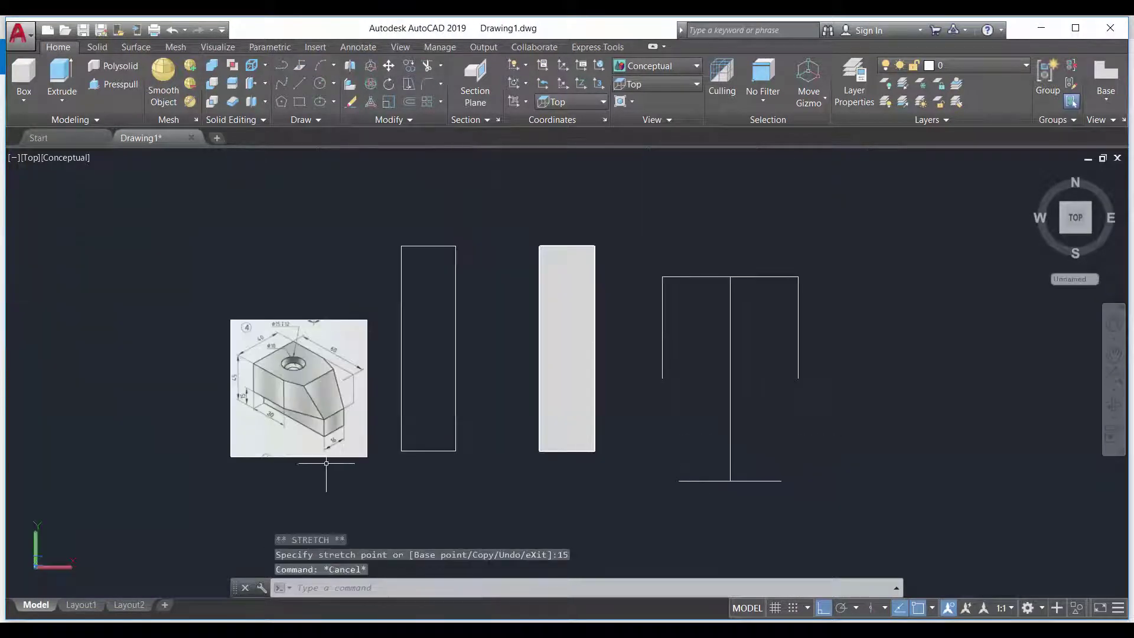
pyautogui.scroll(2, 326, 464)
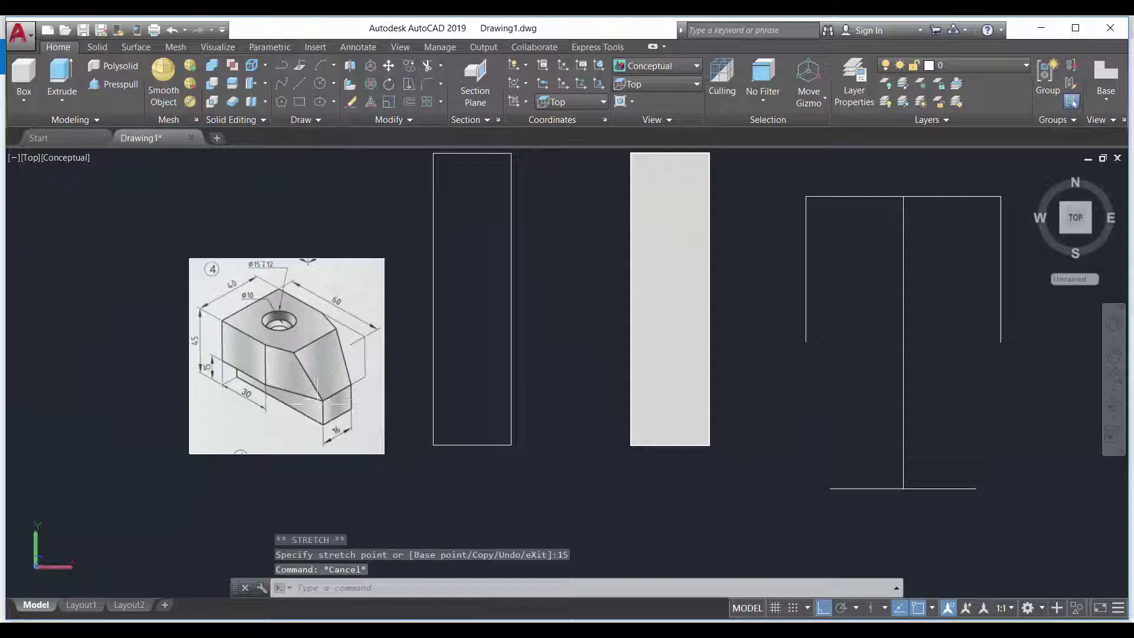
# Move the bottom horizontal line up 15 units with MOVE
pyautogui.write('M')
pyautogui.press('Return')
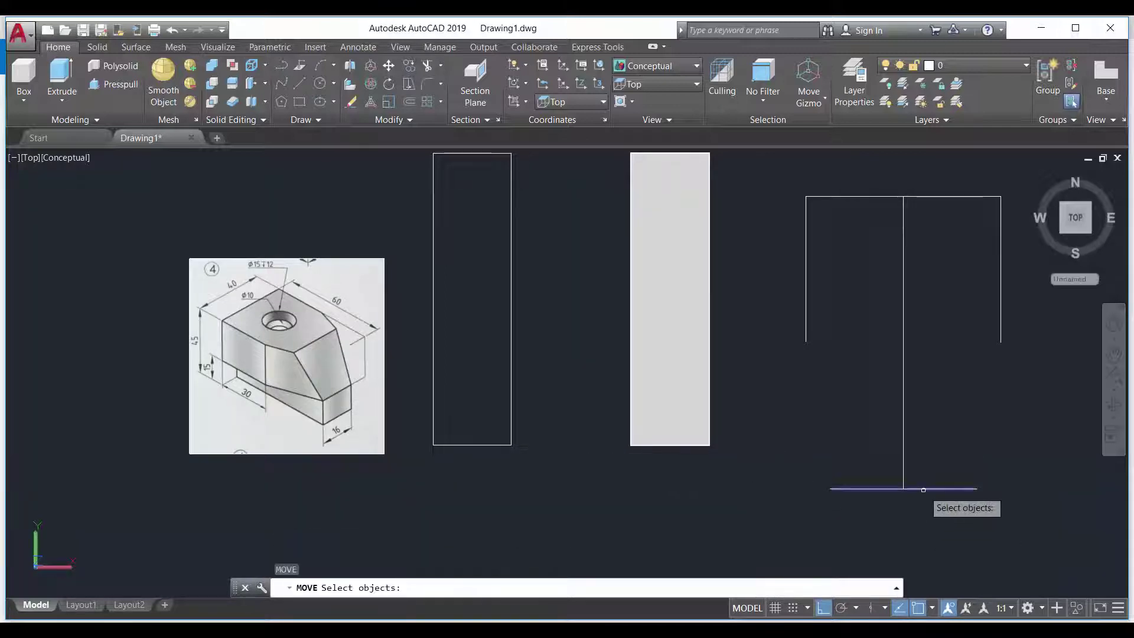
pyautogui.click(926, 489)
pyautogui.press('Return')
pyautogui.click(1027, 472)
pyautogui.write('15')
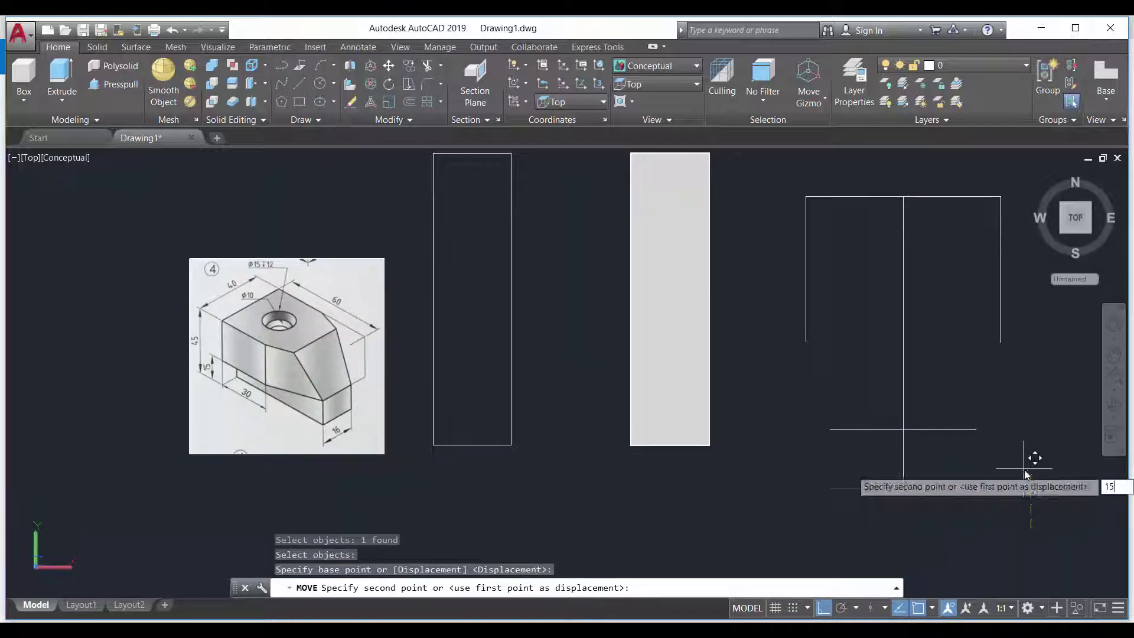
pyautogui.press('Return')
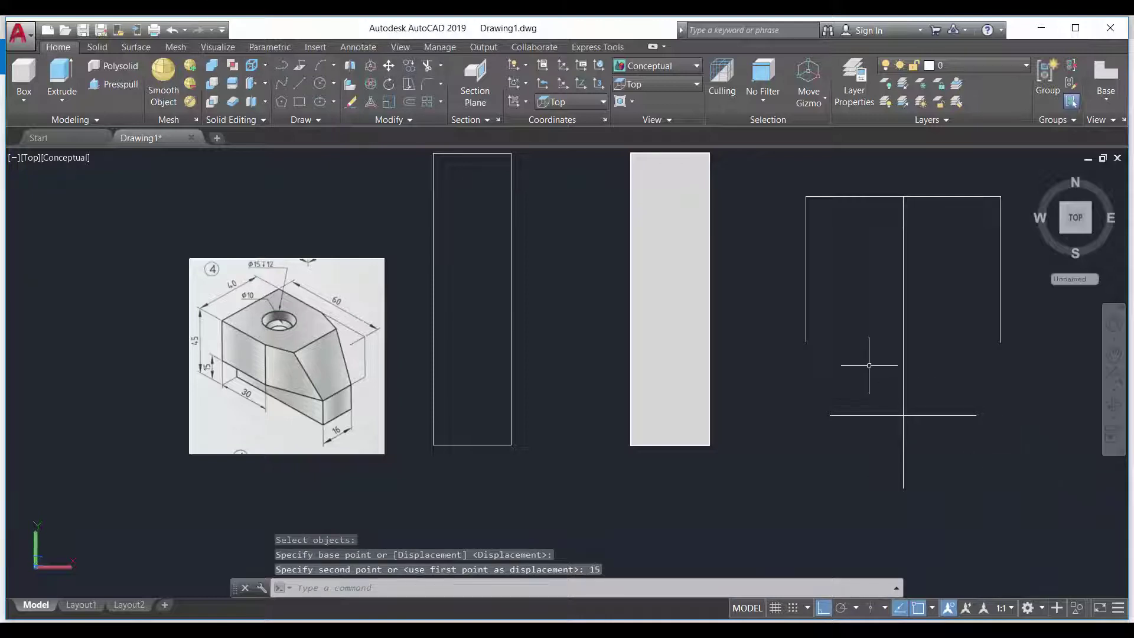
# Draw both slanted lower edges to the bottom line and erase the vertical centre line
pyautogui.write('l')
pyautogui.press('Return')
pyautogui.click(806, 342)
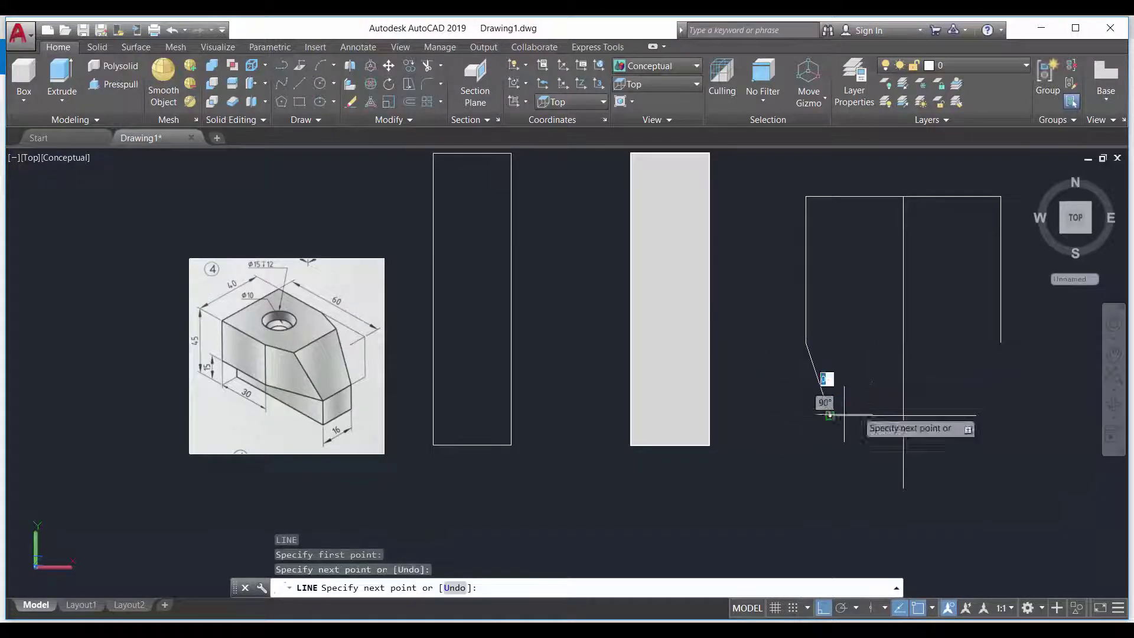
pyautogui.click(829, 415)
pyautogui.press('Return')
pyautogui.press('Return')
pyautogui.click(977, 415)
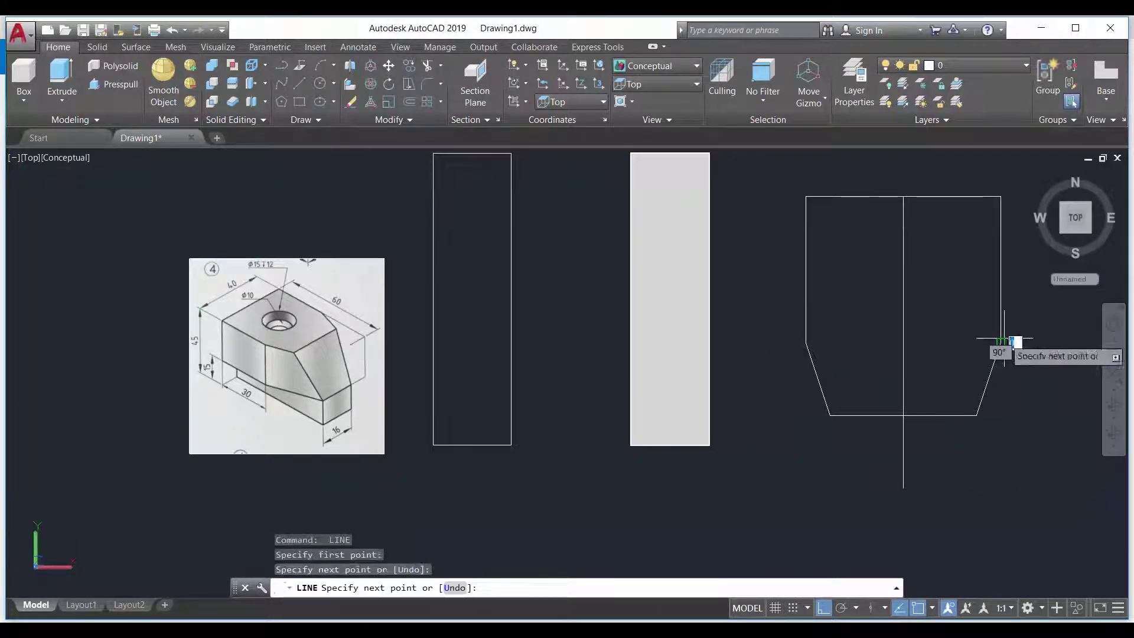
pyautogui.click(1000, 343)
pyautogui.press('Escape')
pyautogui.click(903, 334)
pyautogui.press('Delete')
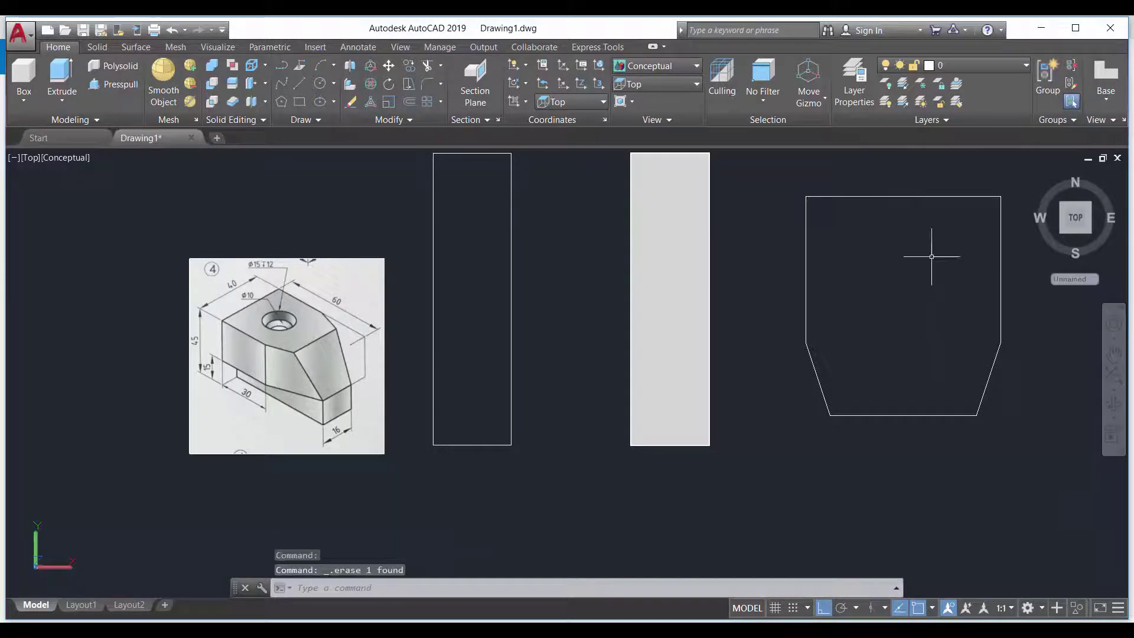
pyautogui.scroll(3, 248, 306)
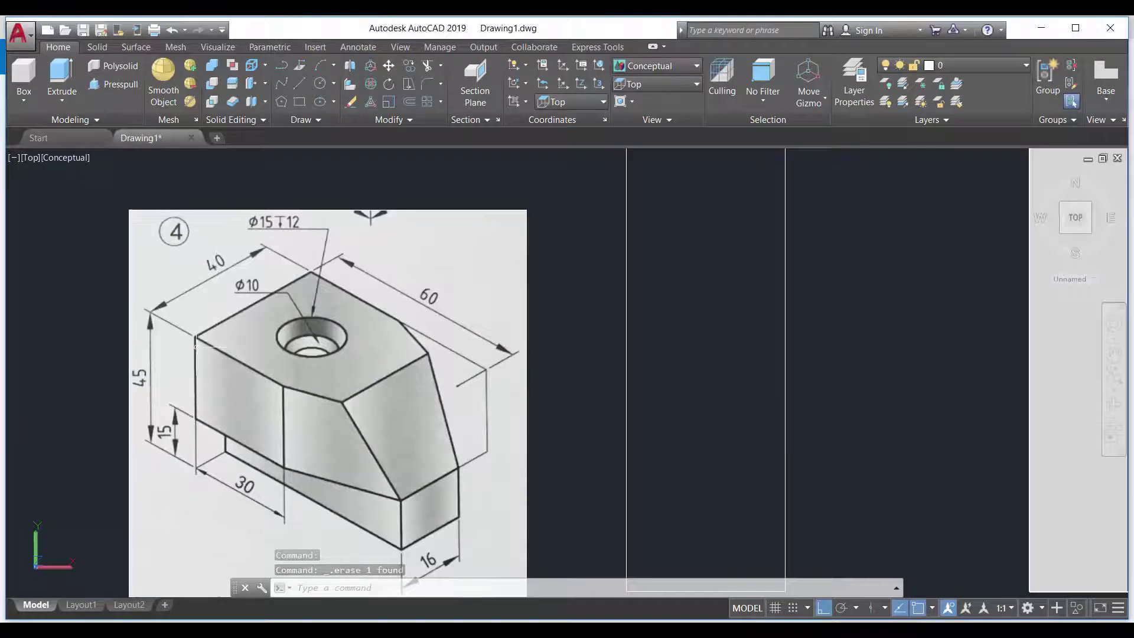
pyautogui.scroll(-2, 196, 349)
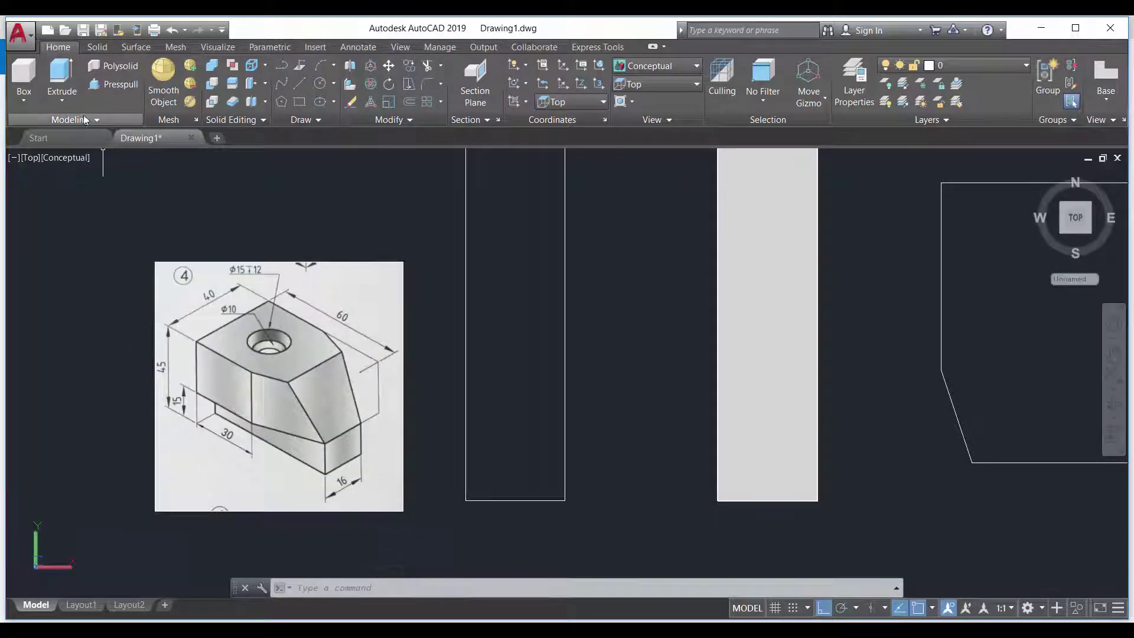
pyautogui.scroll(2, 250, 318)
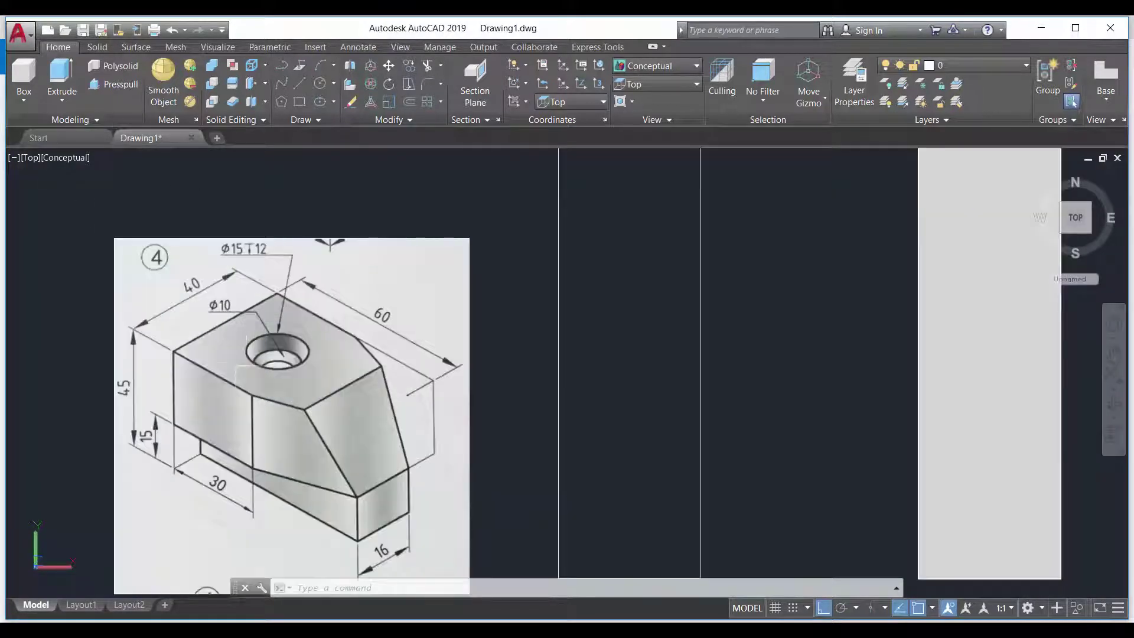
pyautogui.scroll(-4, 233, 384)
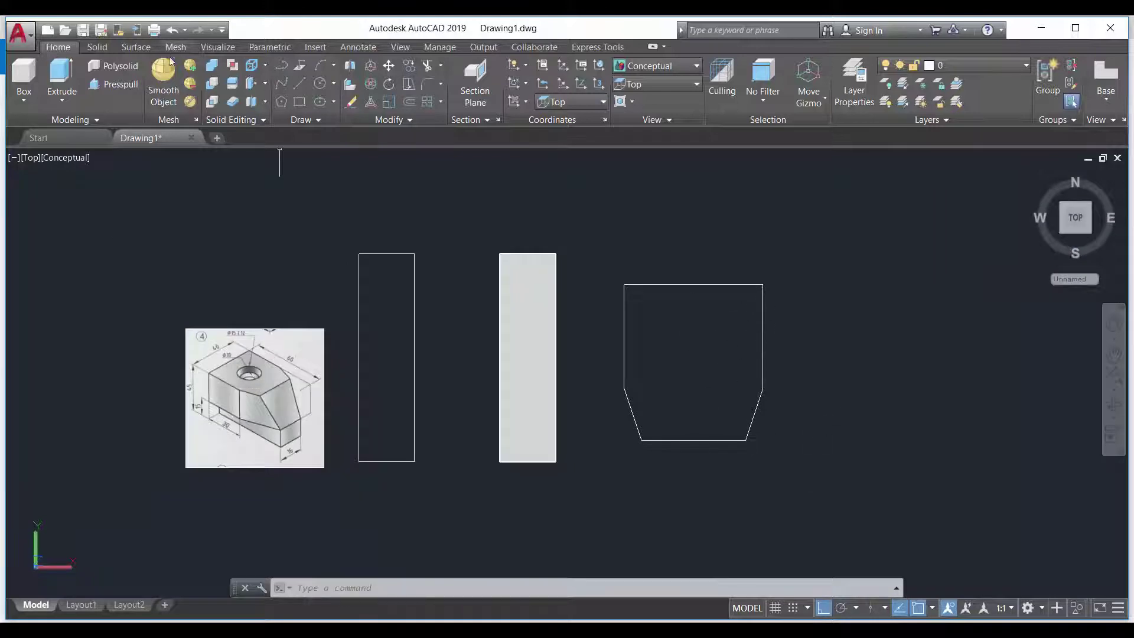
pyautogui.scroll(4, 320, 420)
pyautogui.scroll(4, 176, 347)
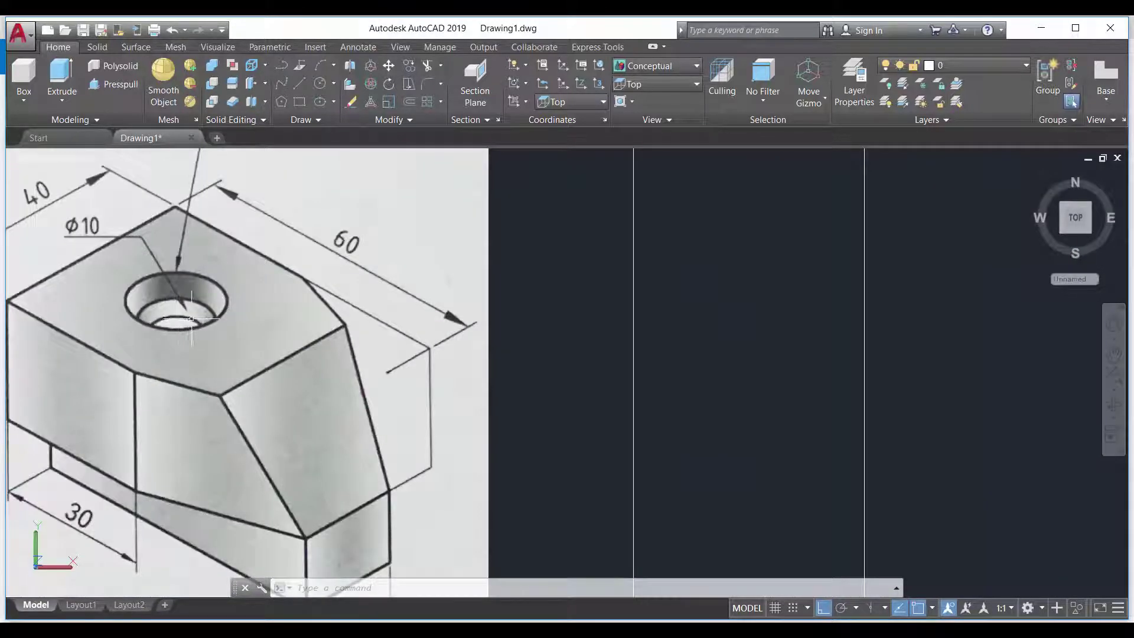
pyautogui.moveTo(169, 307); pyautogui.dragTo(313, 408, button='middle')
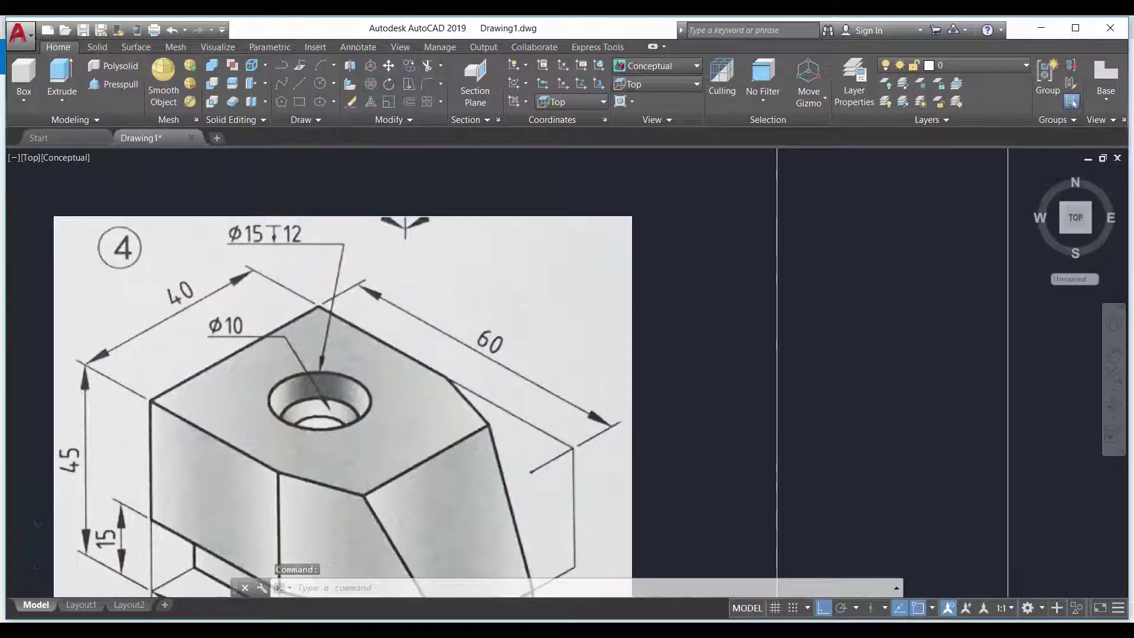
pyautogui.scroll(-5, 167, 399)
pyautogui.scroll(-2, 167, 399)
pyautogui.scroll(2, 167, 399)
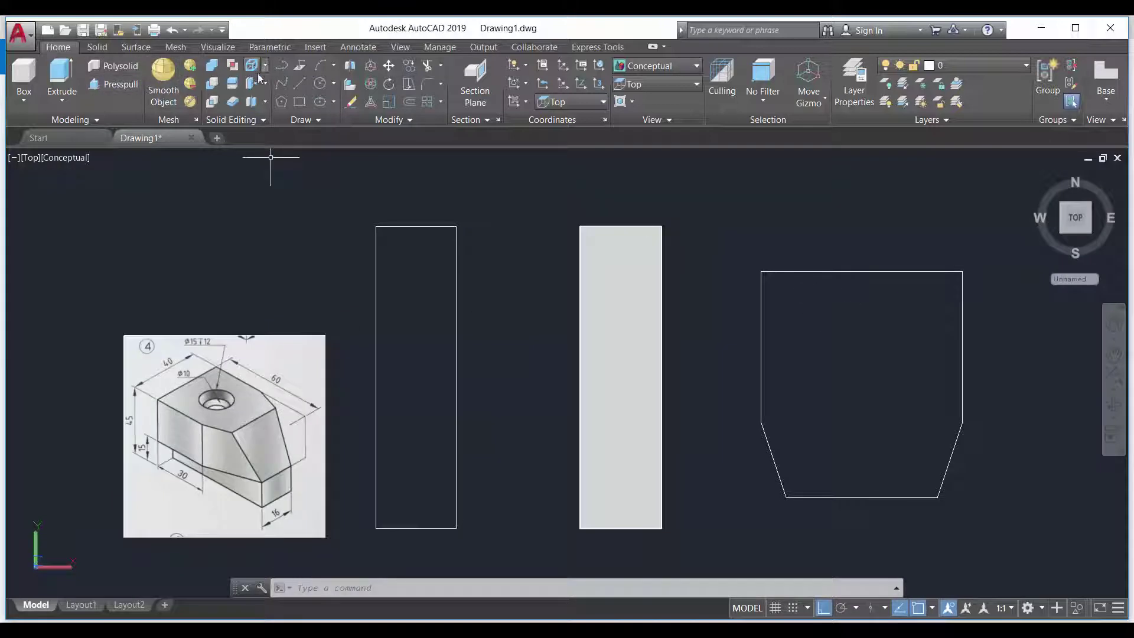
# Draw a radius-5 circle centred in the upper part of the profile
pyautogui.click(24, 99)
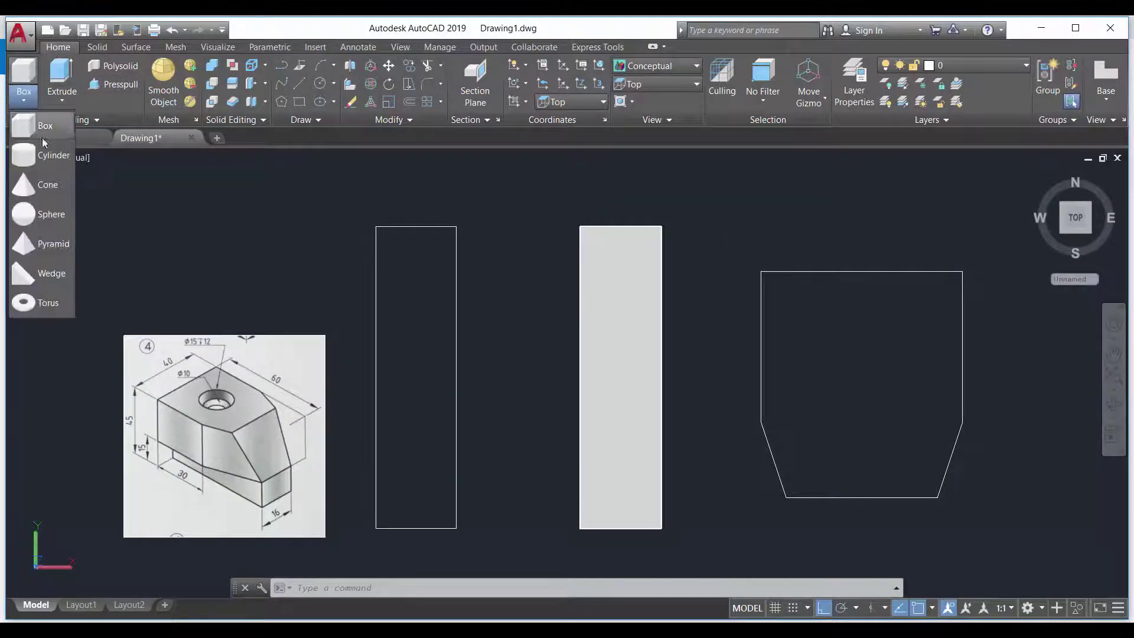
pyautogui.click(318, 83)
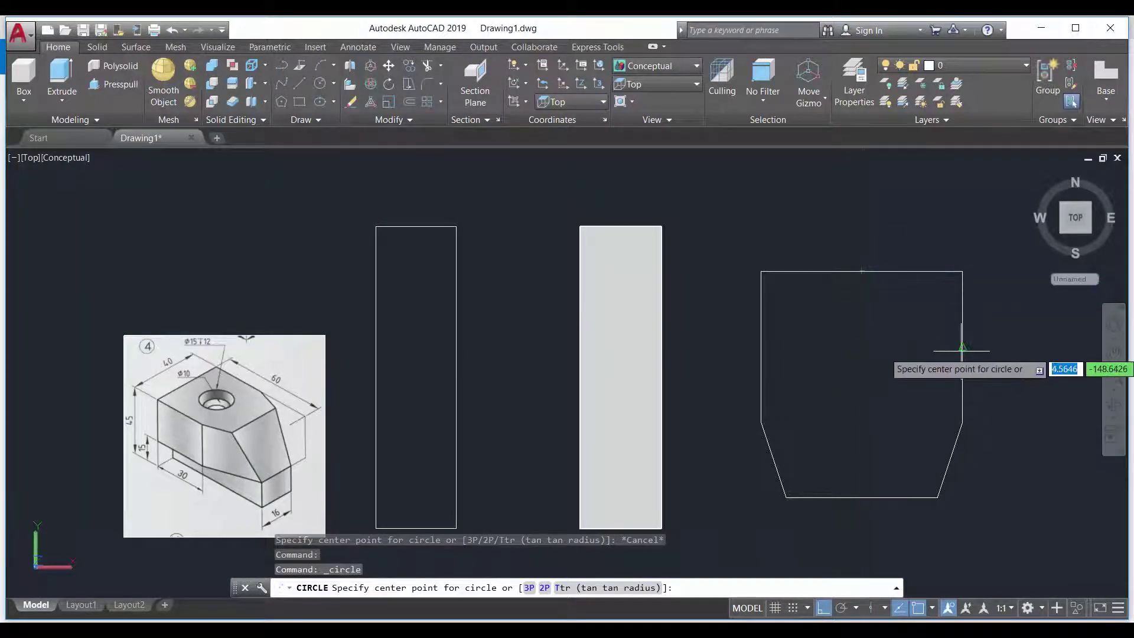
pyautogui.click(861, 347)
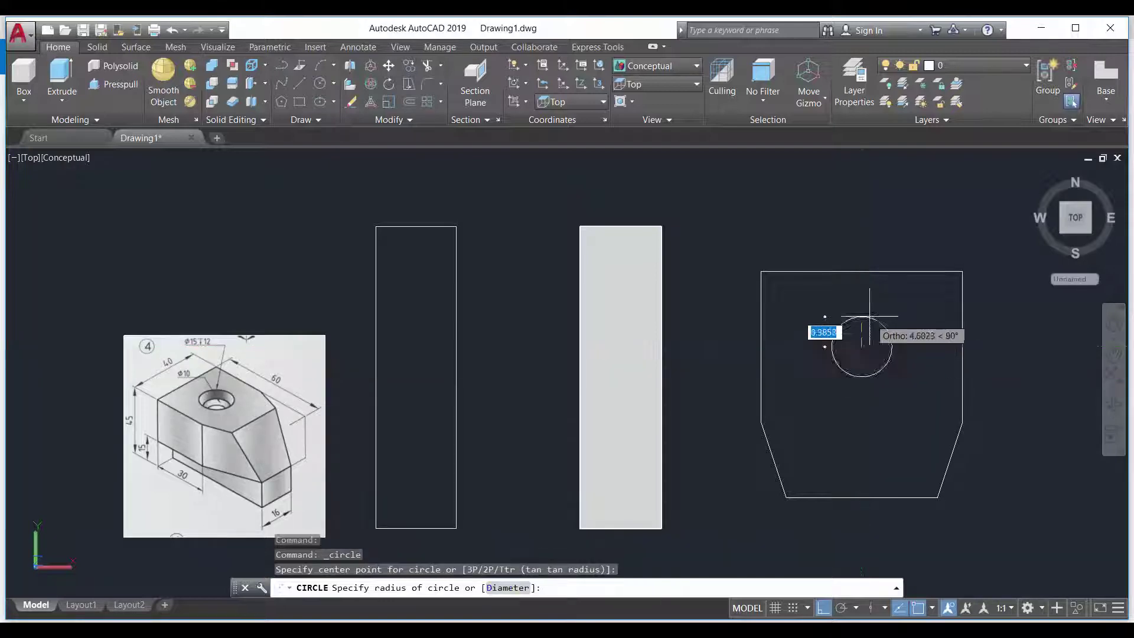
pyautogui.write('5')
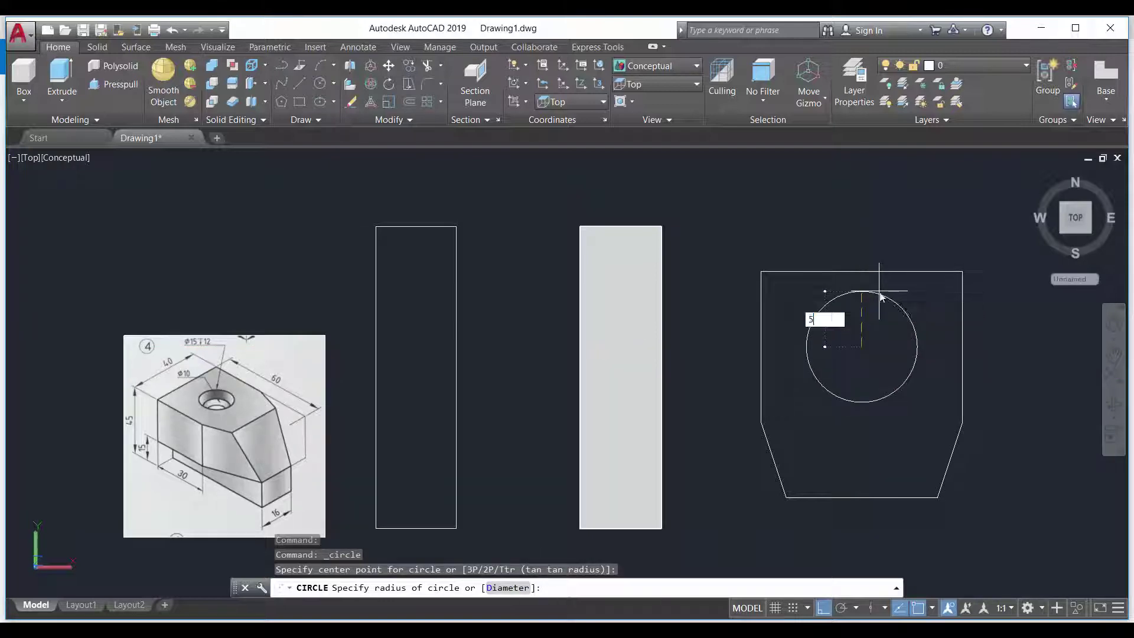
pyautogui.press('Return')
pyautogui.press('Escape')
pyautogui.press('Escape')
pyautogui.scroll(2, 821, 339)
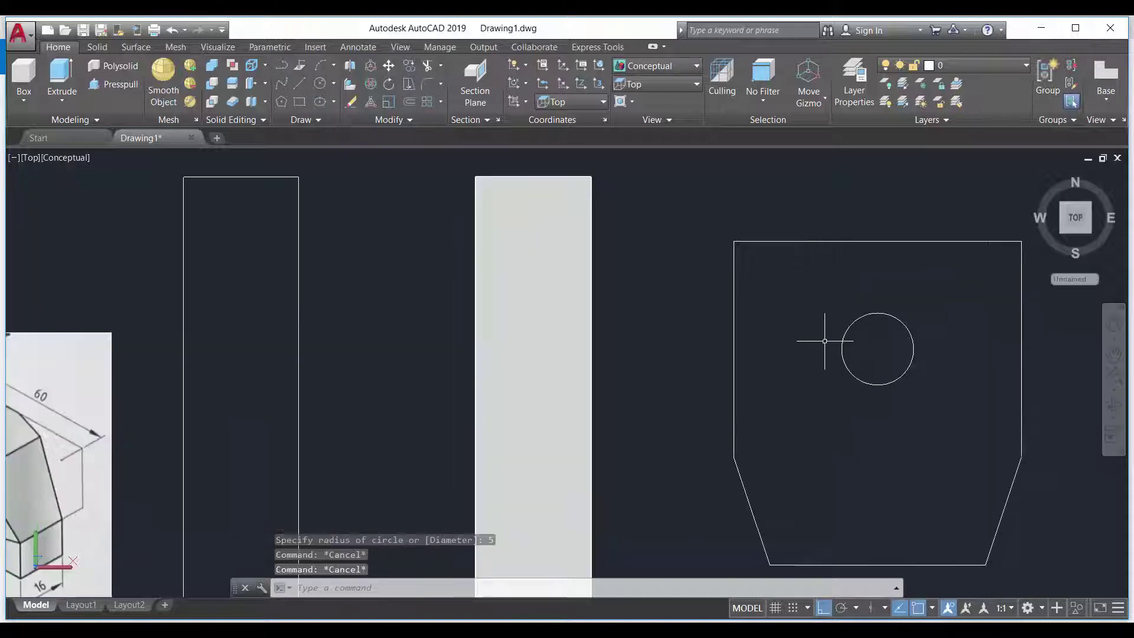
pyautogui.scroll(-2, 804, 336)
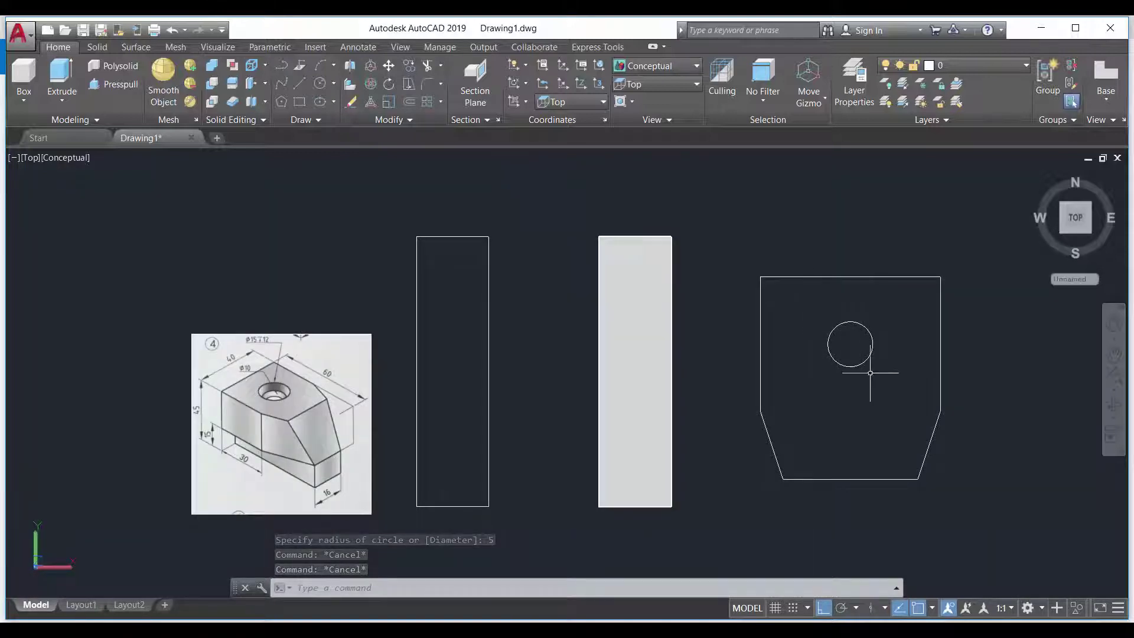
pyautogui.scroll(2, 878, 380)
pyautogui.scroll(-3, 827, 310)
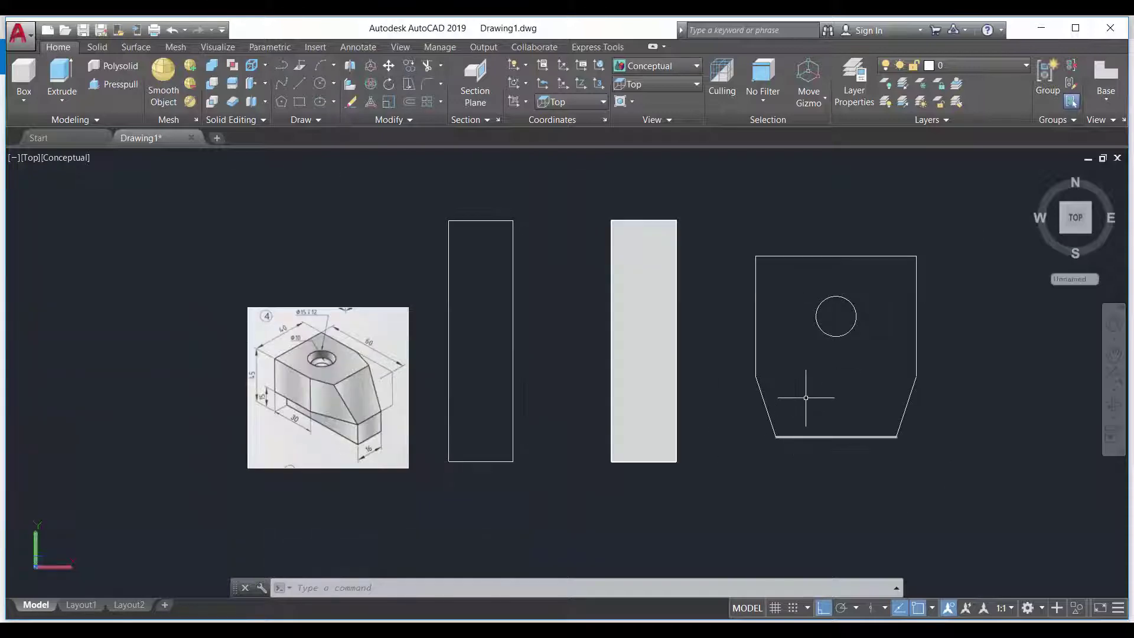
# Orbit into a 3D view and erase the radius-5 circle
pyautogui.moveTo(805, 397)
pyautogui.keyDown('shift'); pyautogui.mouseDown(button='middle')
pyautogui.moveTo(860, 355)
pyautogui.moveTo(822, 353)
pyautogui.mouseUp(button='middle'); pyautogui.keyUp('shift')
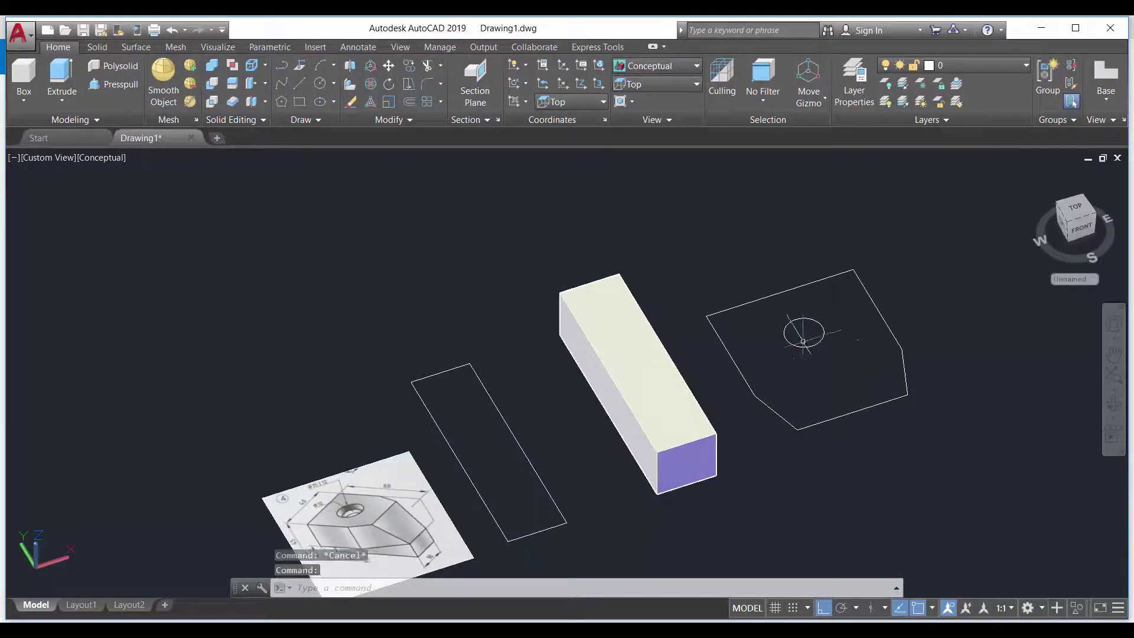
pyautogui.click(812, 345)
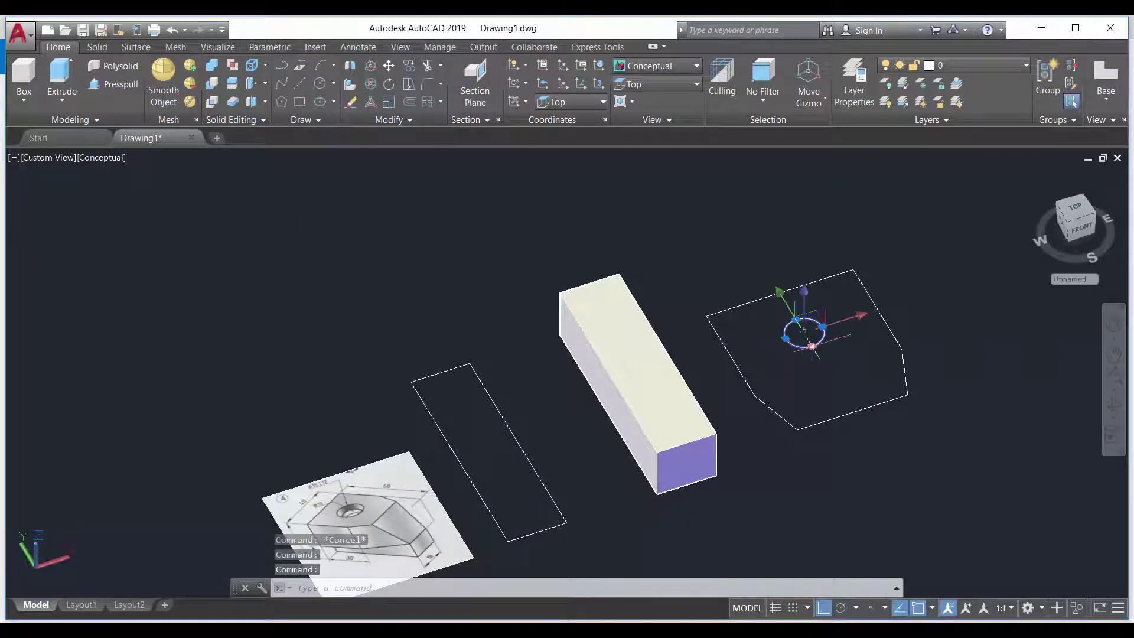
pyautogui.press('Delete')
# Pan and zoom the 3D view to recentre the box and outlines
pyautogui.moveTo(714, 394); pyautogui.dragTo(728, 323, button='middle')
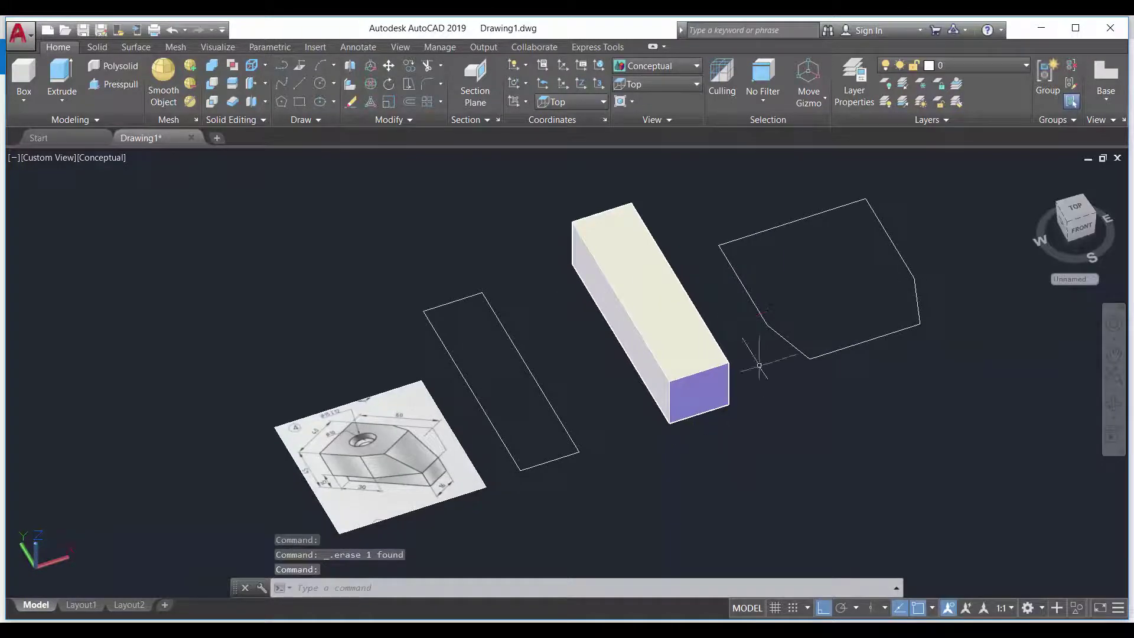
pyautogui.moveTo(759, 365); pyautogui.dragTo(709, 417, button='middle')
pyautogui.moveTo(721, 329); pyautogui.dragTo(877, 225, button='middle')
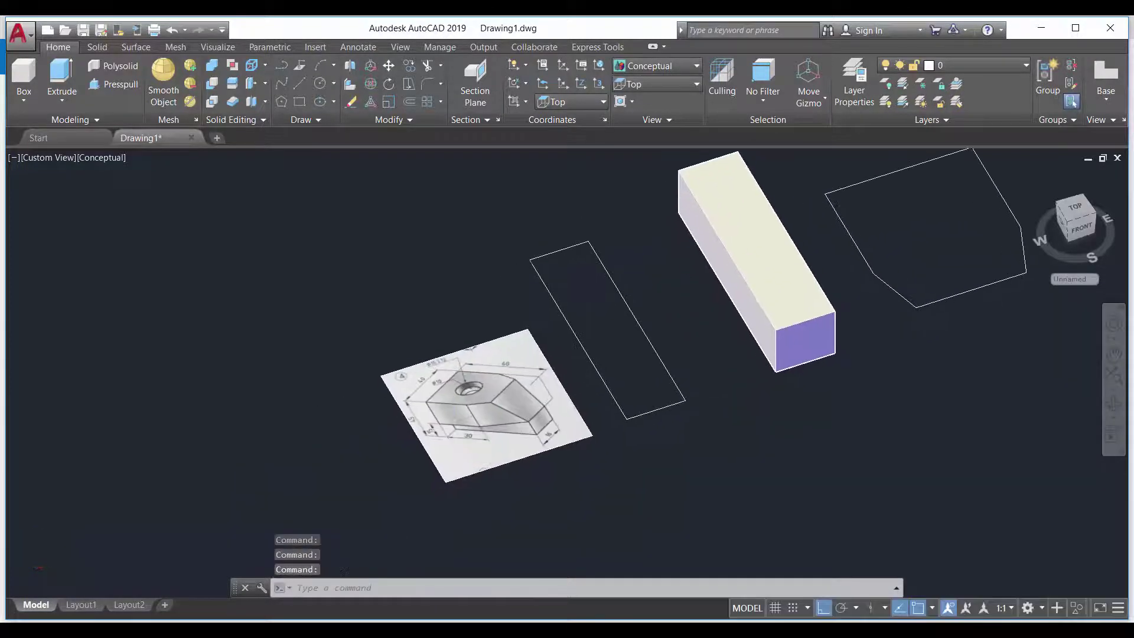
pyautogui.scroll(2, 453, 487)
pyautogui.moveTo(937, 322)
pyautogui.mouseDown(button='middle')
pyautogui.moveTo(759, 410)
pyautogui.moveTo(749, 329)
pyautogui.moveTo(668, 427)
pyautogui.mouseUp(button='middle')
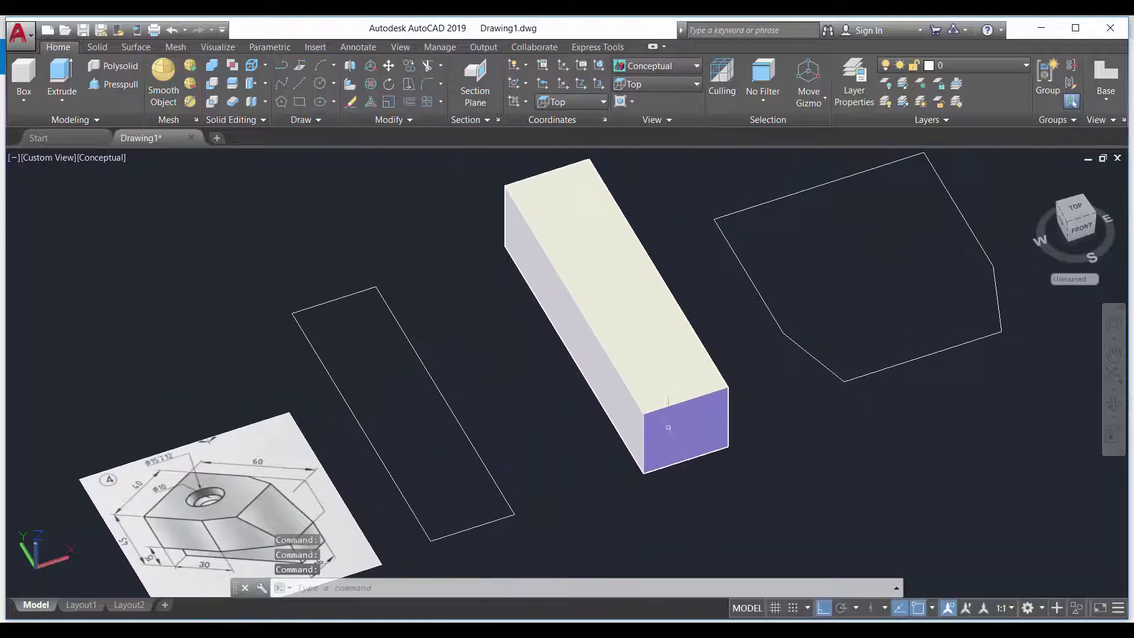
pyautogui.scroll(-2, 668, 427)
pyautogui.scroll(2, 437, 476)
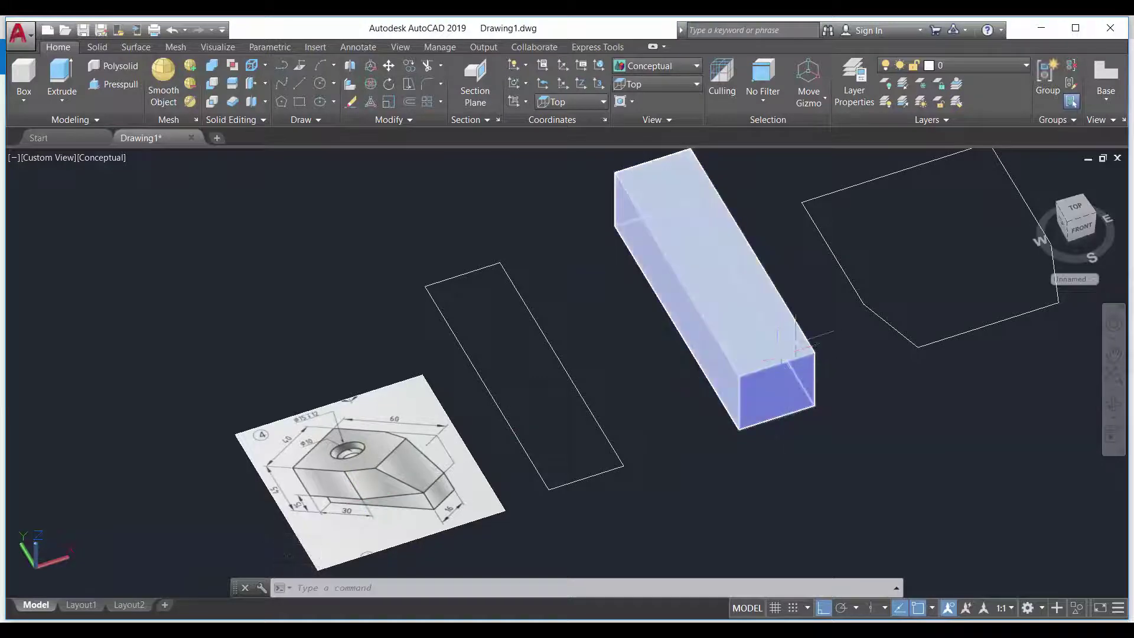
pyautogui.moveTo(804, 339); pyautogui.dragTo(639, 397, button='middle')
pyautogui.scroll(-2, 639, 397)
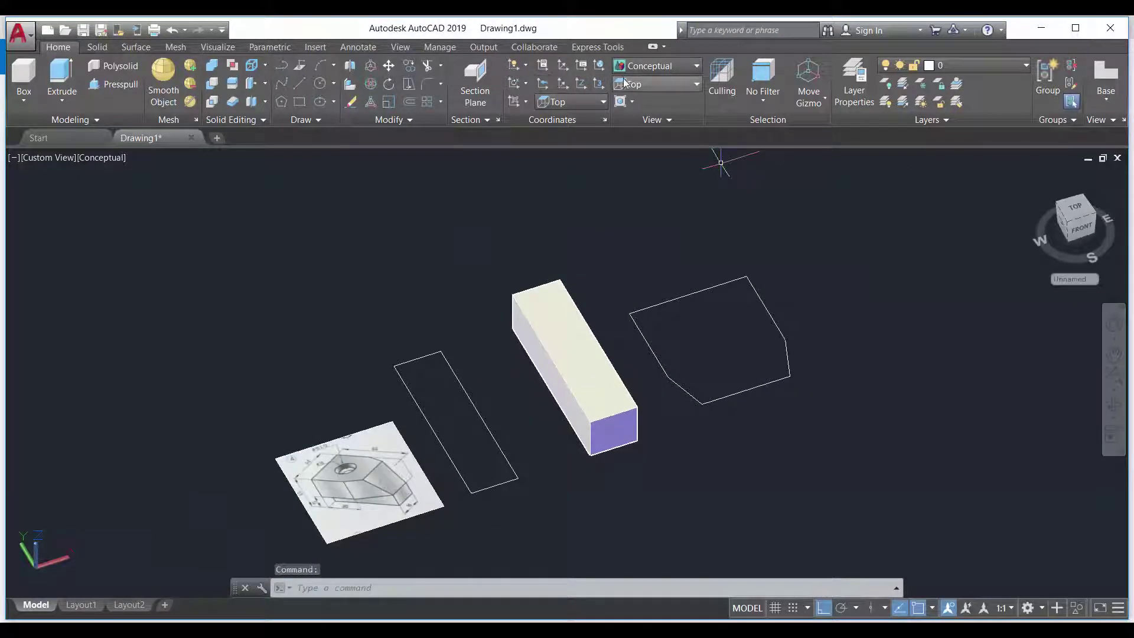
# Return to the top-down view and cancel any running command
pyautogui.click(655, 84)
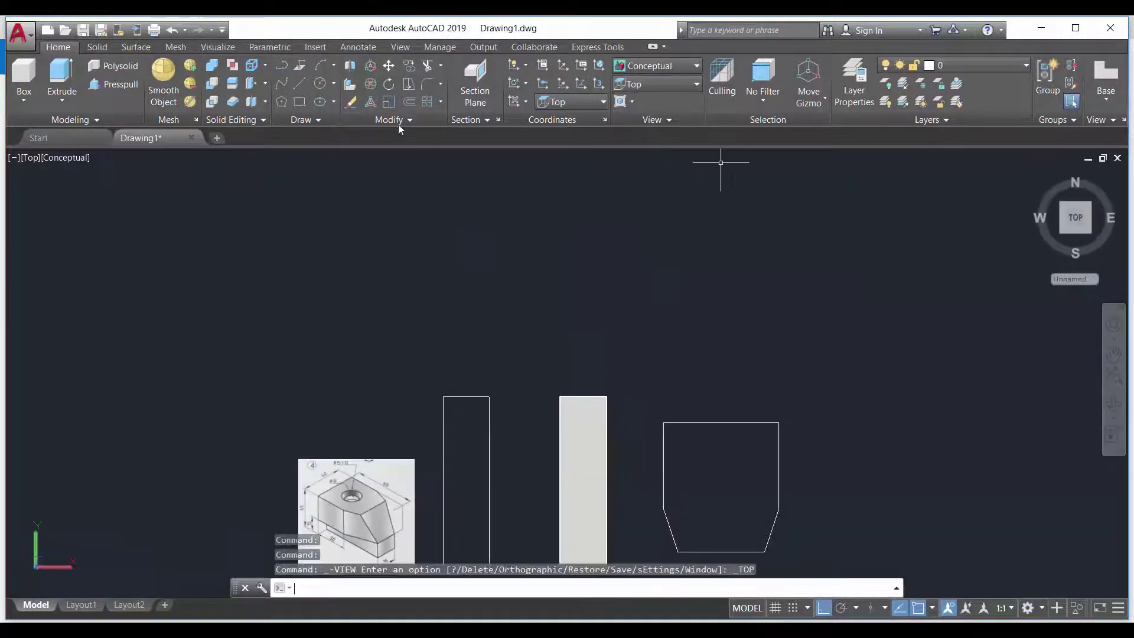
pyautogui.press('Escape')
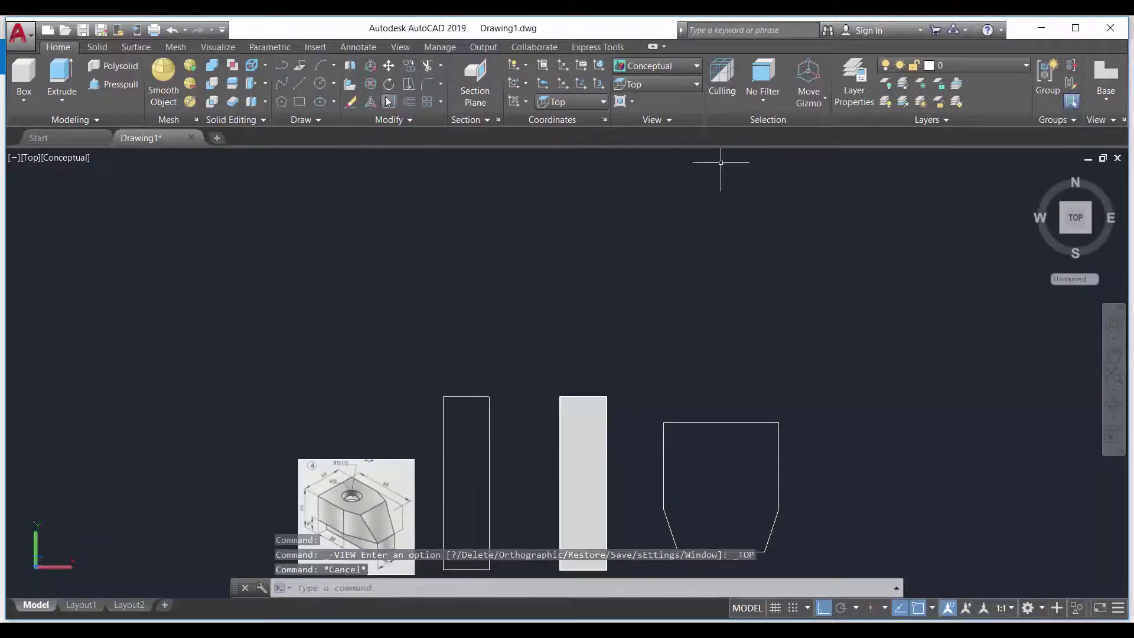
pyautogui.press('Escape')
# Copy the bevelled profile and place the duplicate just right of the original
pyautogui.click(403, 68)
pyautogui.scroll(-2, 655, 195)
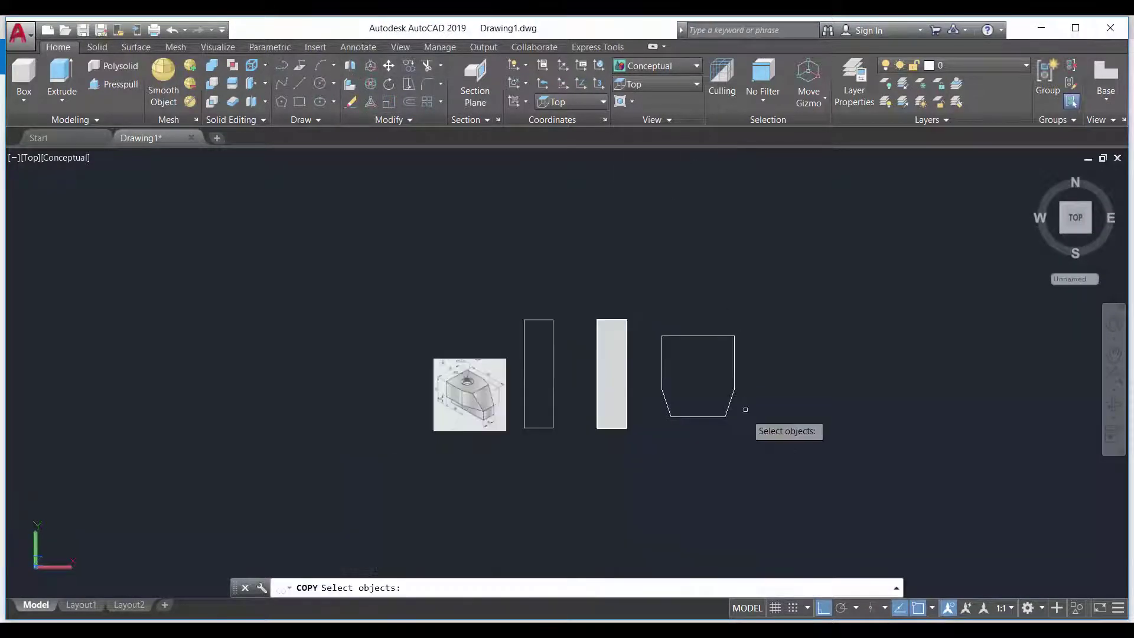
pyautogui.click(733, 466)
pyautogui.click(663, 272)
pyautogui.click(770, 462)
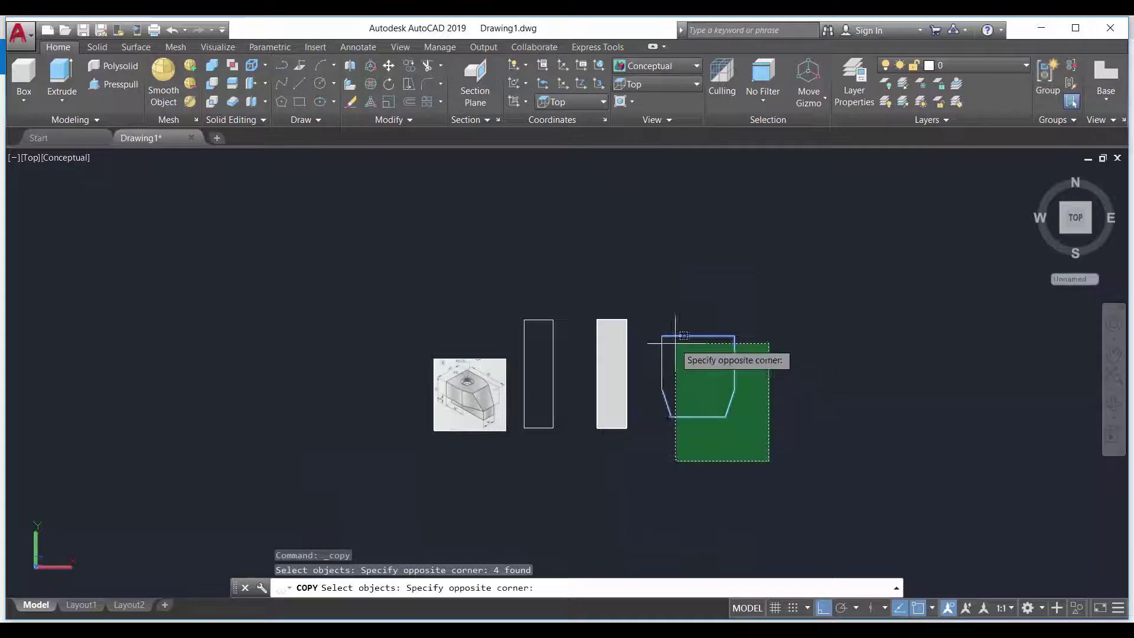
pyautogui.click(625, 274)
pyautogui.press('Return')
pyautogui.click(688, 455)
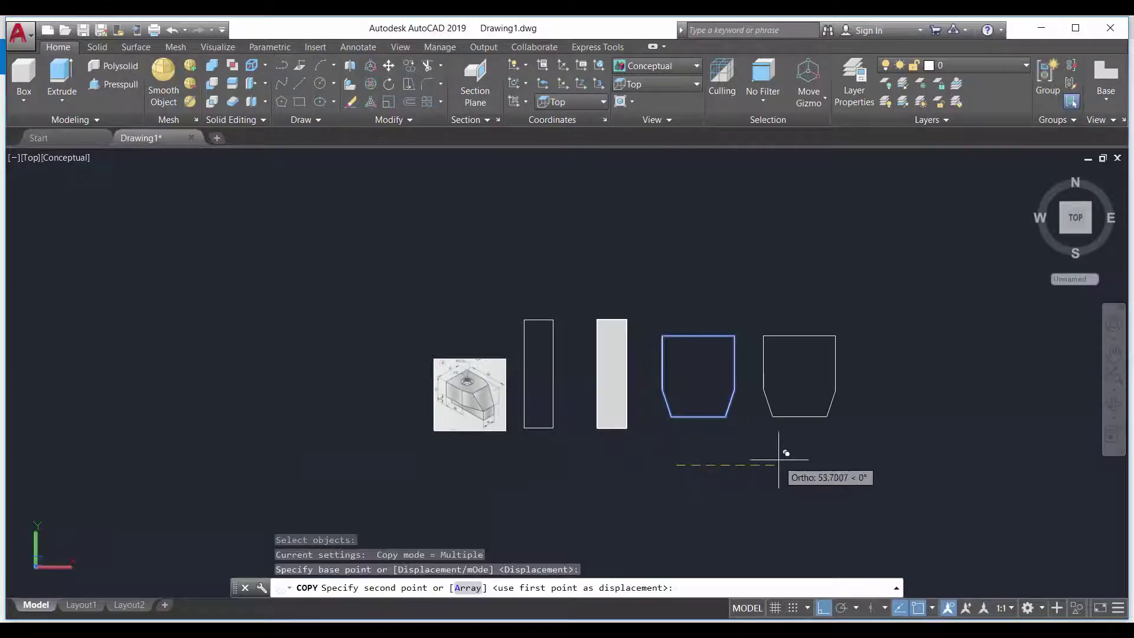
pyautogui.click(785, 456)
pyautogui.press('Escape')
pyautogui.scroll(2, 797, 397)
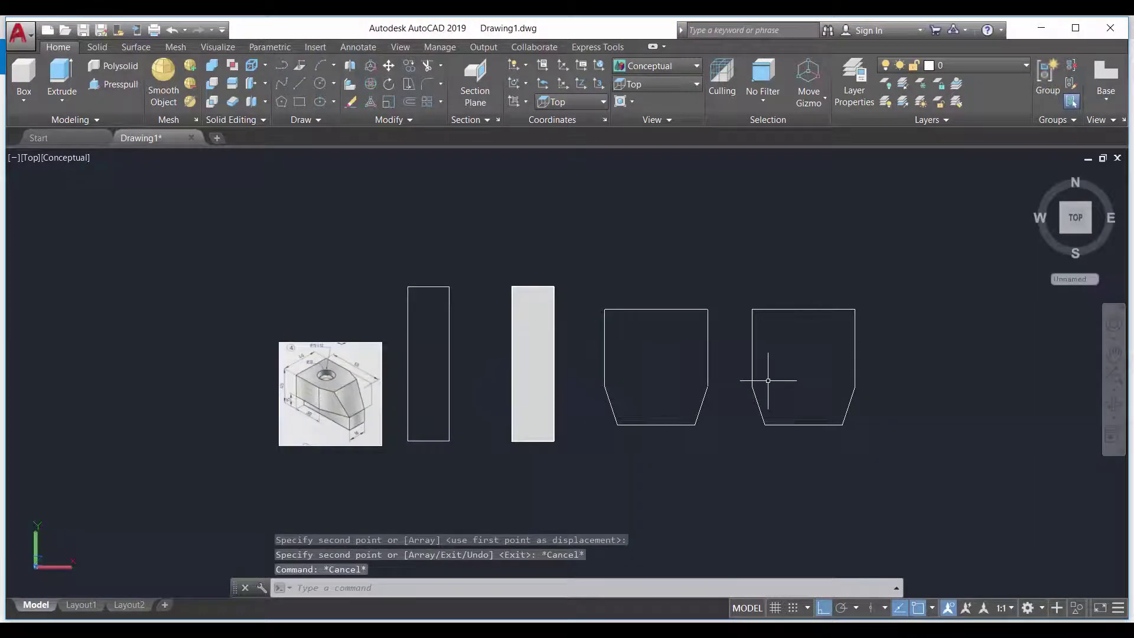
# Draw a 15-unit vertical line down from the copy's bottom-edge midpoint
pyautogui.scroll(2, 286, 409)
pyautogui.moveTo(793, 405)
pyautogui.mouseDown(button='middle')
pyautogui.moveTo(744, 413)
pyautogui.moveTo(726, 357)
pyautogui.moveTo(524, 384)
pyautogui.mouseUp(button='middle')
pyautogui.write('l')
pyautogui.press('Return')
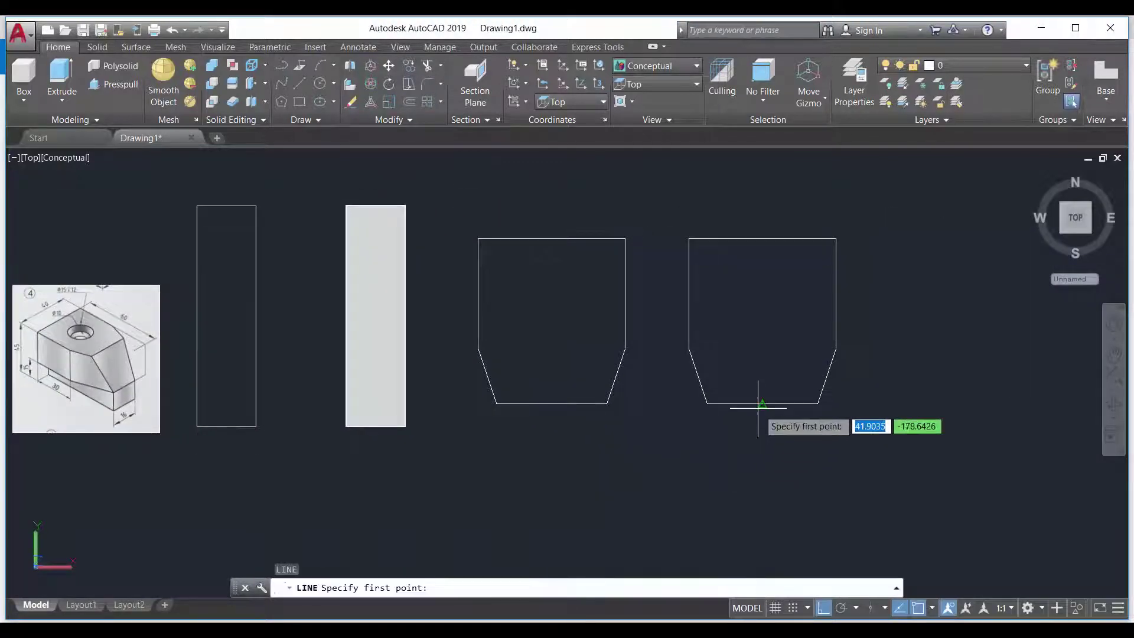
pyautogui.click(762, 403)
pyautogui.write('15')
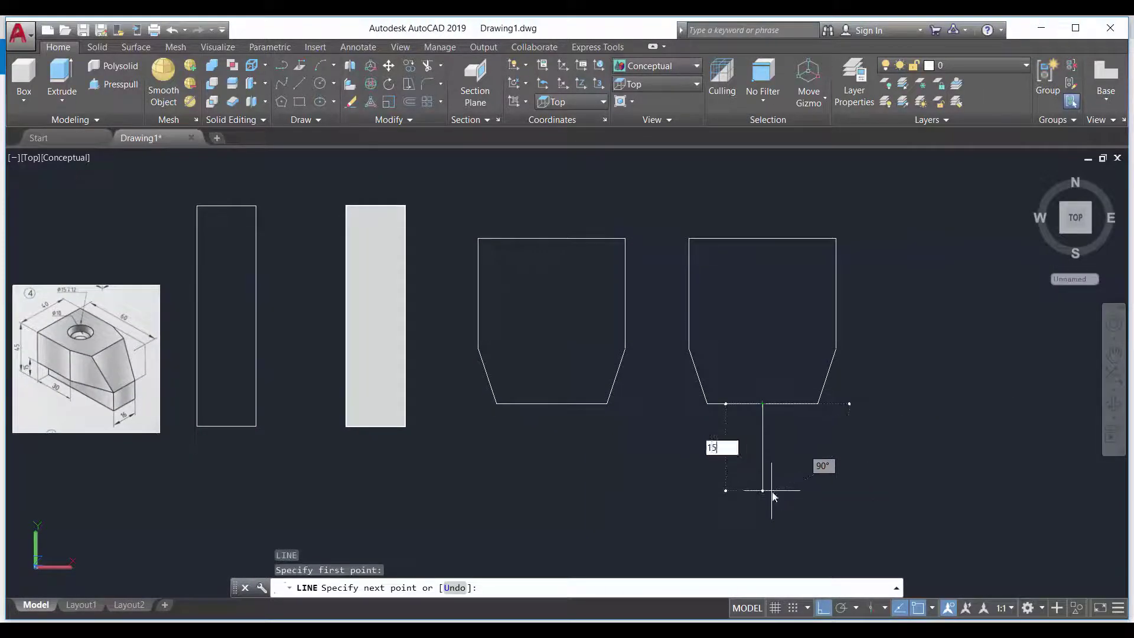
pyautogui.press('Return')
pyautogui.press('Escape')
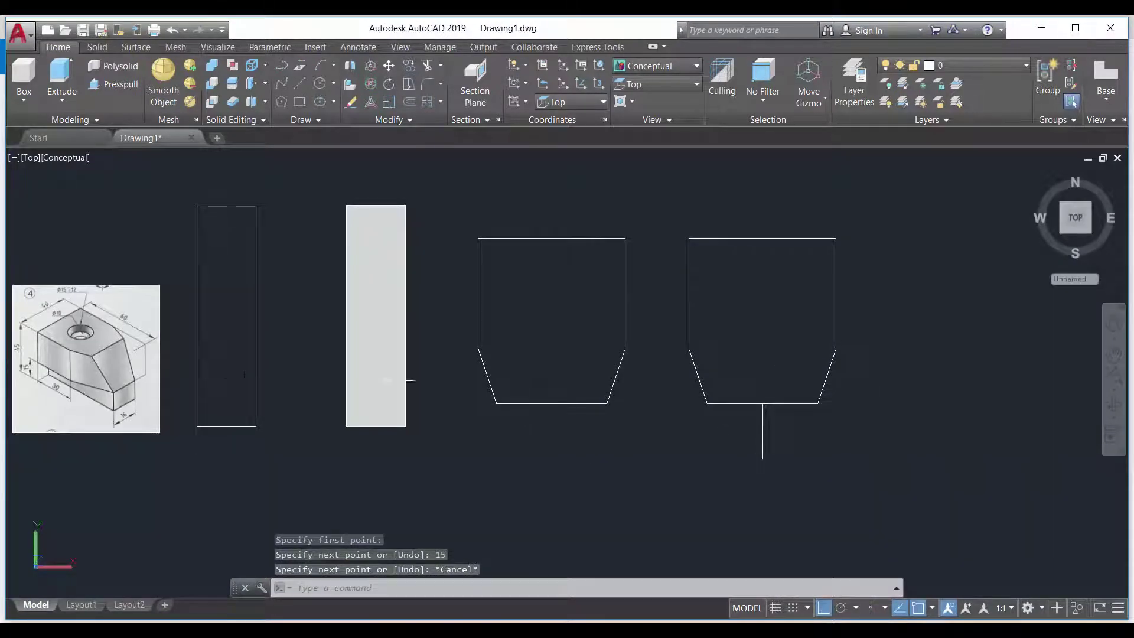
# Draw an 8-unit horizontal line from the vertical line's lower end
pyautogui.write('tr')
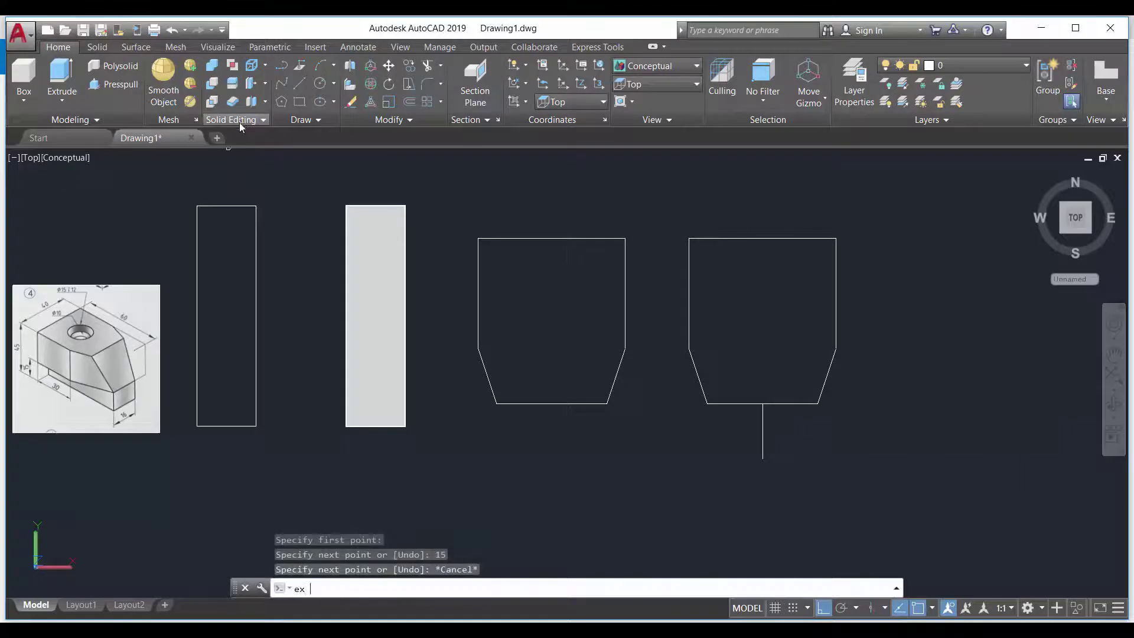
pyautogui.press('Return')
pyautogui.press('Escape')
pyautogui.press('Escape')
pyautogui.write('l')
pyautogui.press('Return')
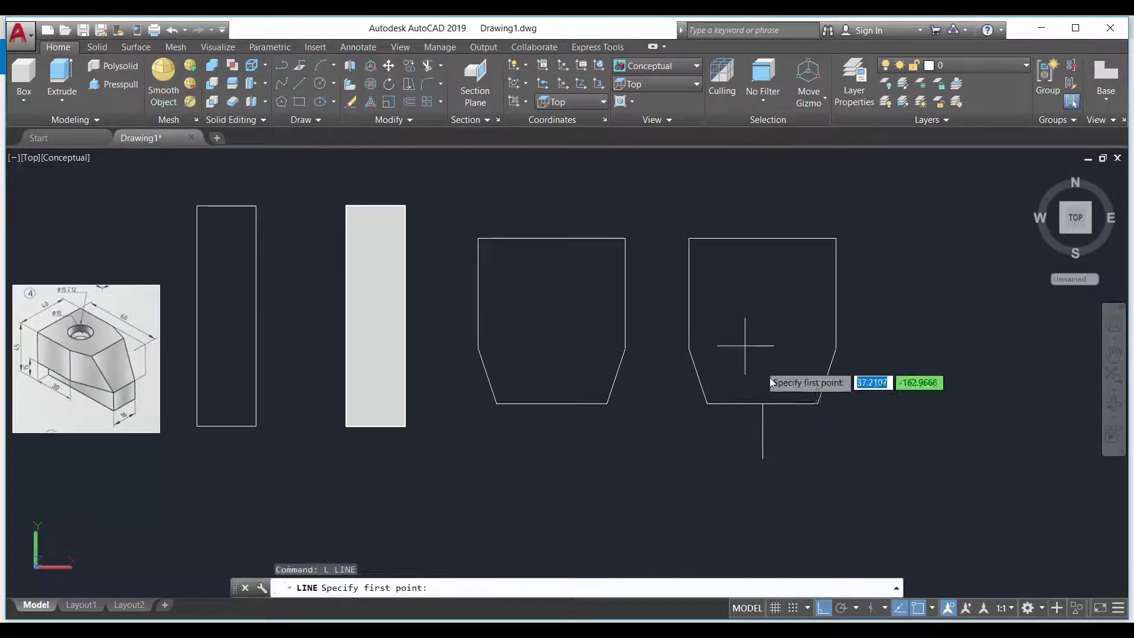
pyautogui.click(762, 459)
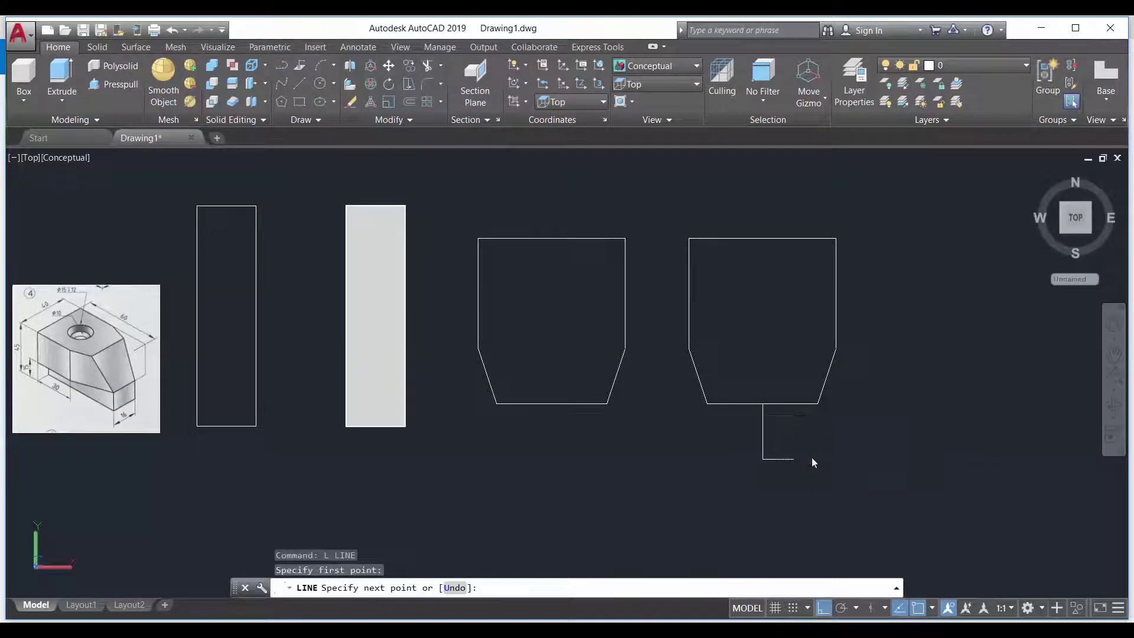
pyautogui.write('8')
pyautogui.press('Return')
pyautogui.press('Return')
# Stretch the horizontal base line's left end 8 units further left
pyautogui.scroll(2, 771, 464)
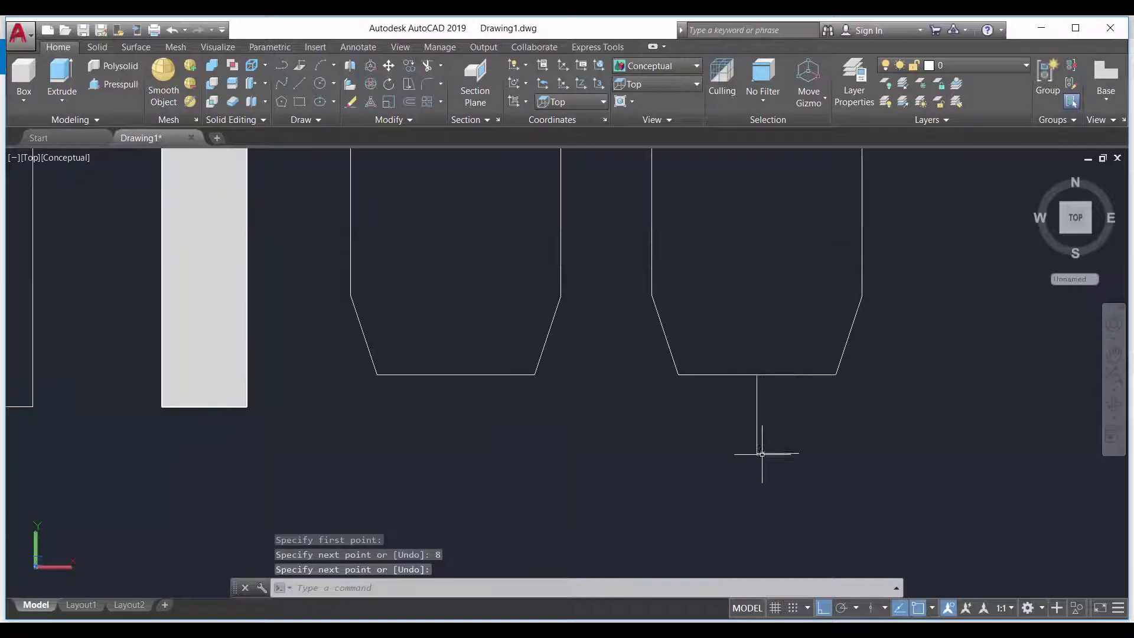
pyautogui.click(762, 453)
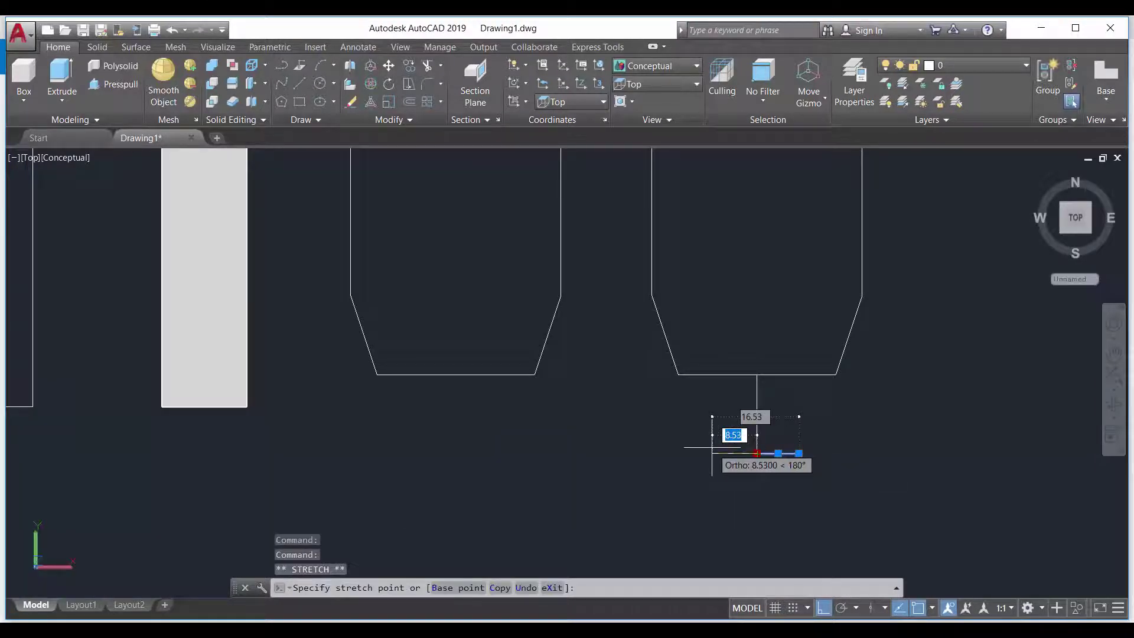
pyautogui.write('8')
pyautogui.press('Return')
pyautogui.scroll(-4, 732, 452)
pyautogui.press('Escape')
pyautogui.press('Escape')
pyautogui.scroll(5, 376, 413)
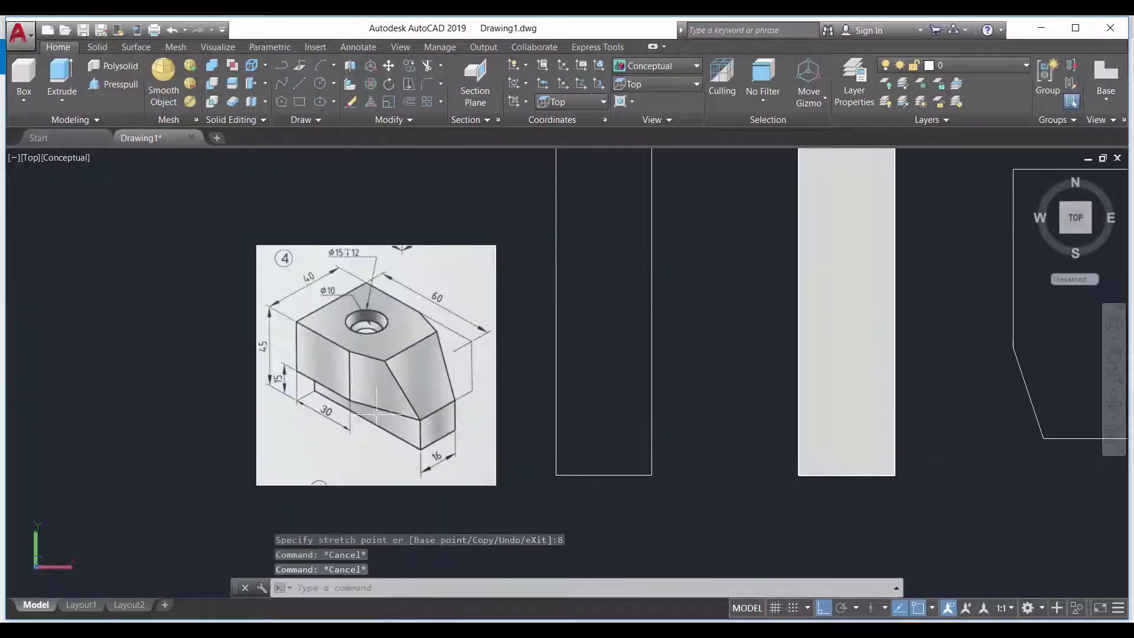
pyautogui.scroll(-3, 330, 381)
# Draw the left slanted line from the bevel corner to the base line's left end
pyautogui.write('p')
pyautogui.press('Return')
pyautogui.moveTo(979, 430); pyautogui.dragTo(828, 420)
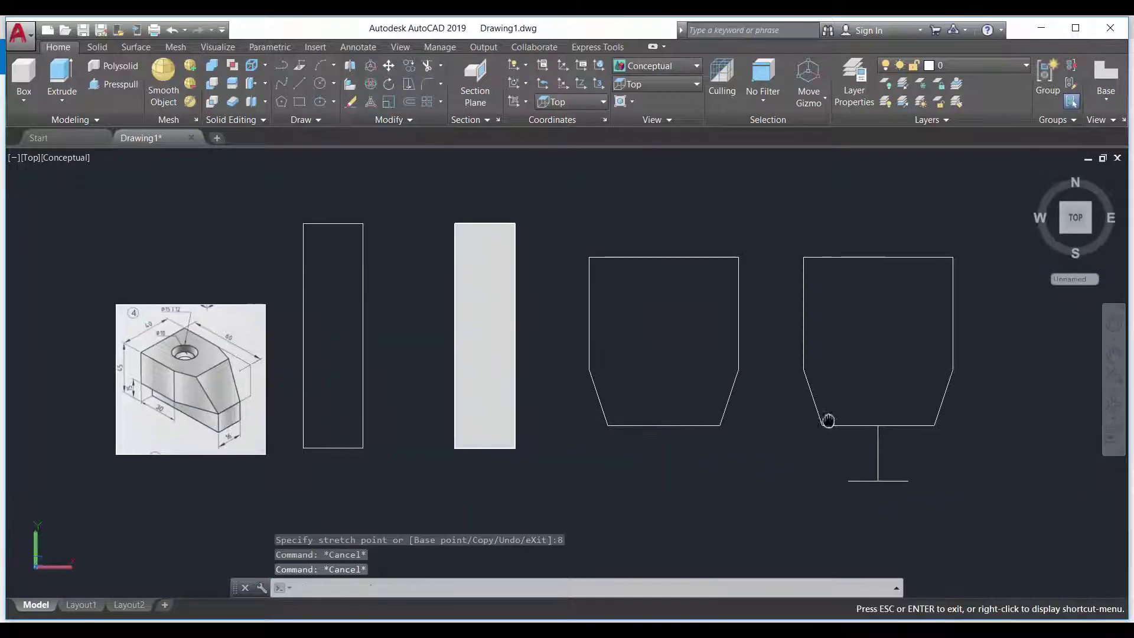
pyautogui.press('Escape')
pyautogui.write('l')
pyautogui.press('Return')
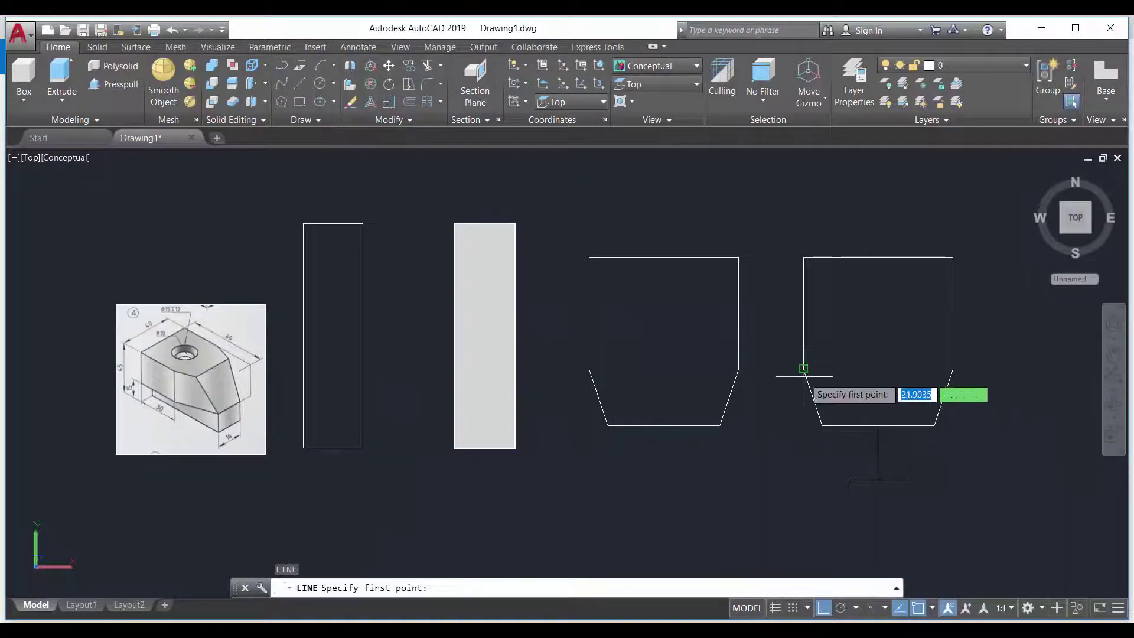
pyautogui.click(803, 369)
pyautogui.click(848, 481)
pyautogui.press('Escape')
# Draw the right slanted line to the base's right end and select the construction lines
pyautogui.press('Return')
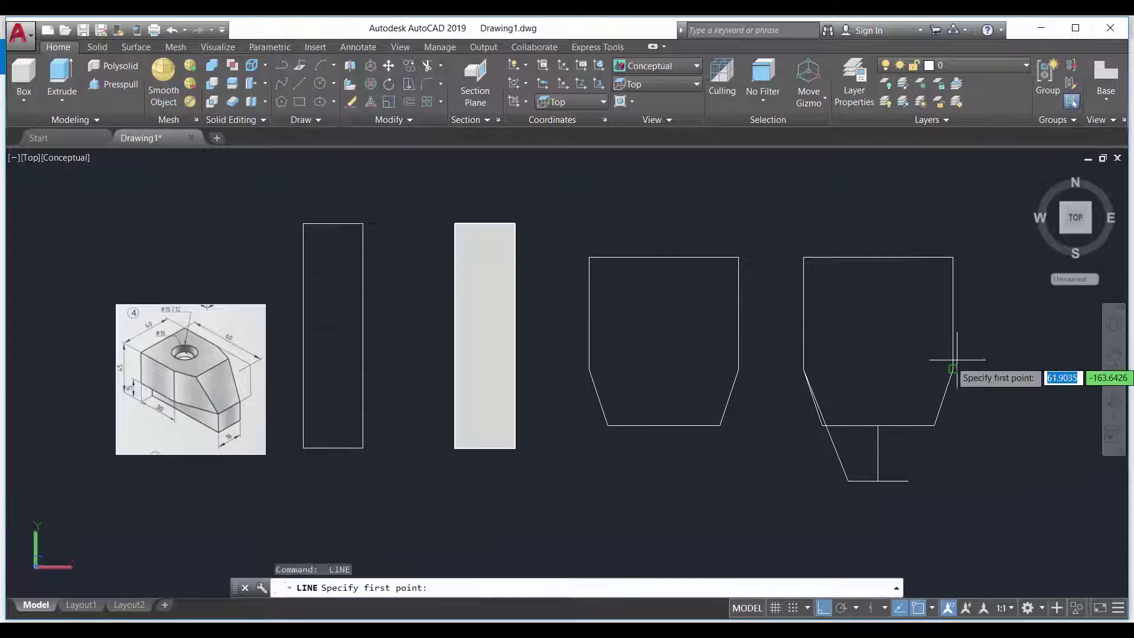
pyautogui.click(952, 369)
pyautogui.click(908, 480)
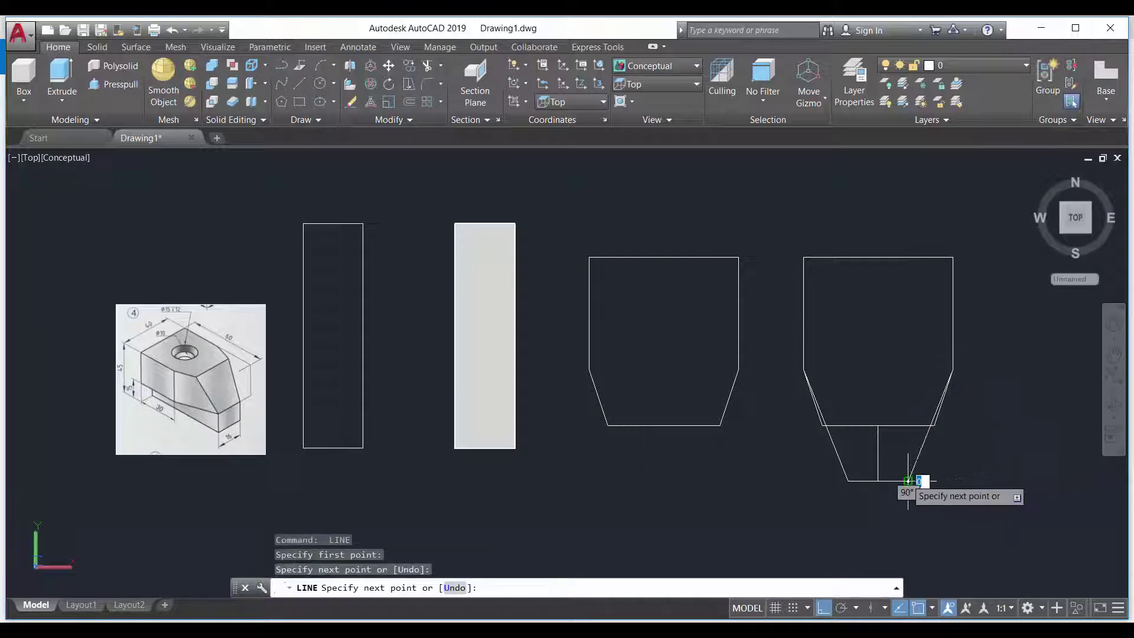
pyautogui.press('Escape')
pyautogui.click(916, 479)
pyautogui.click(859, 405)
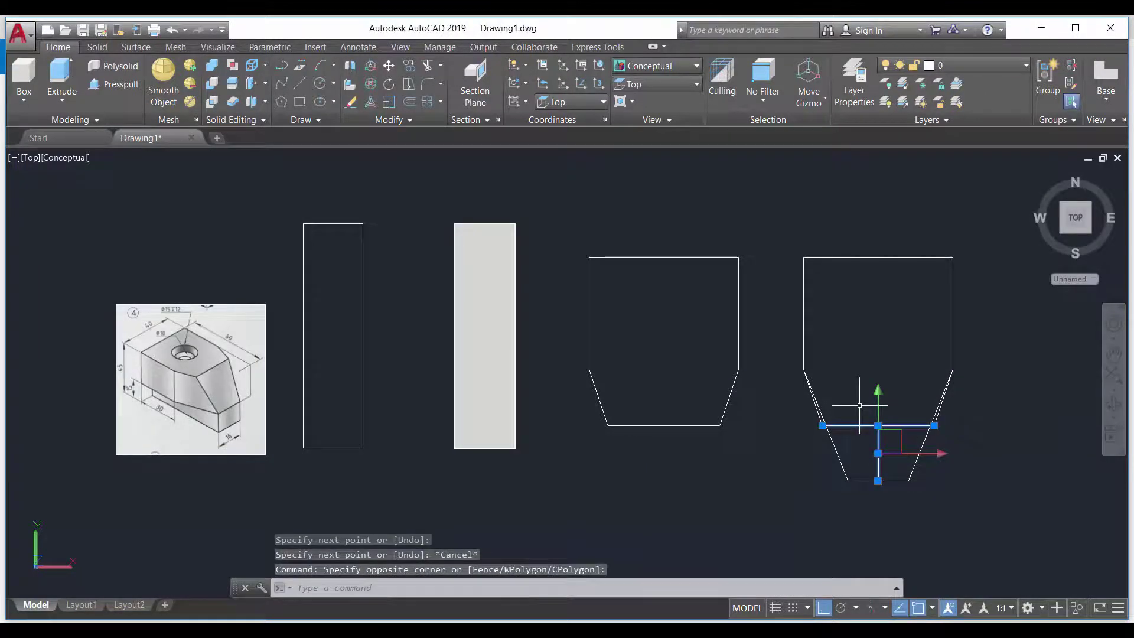
# Delete the construction lines and leftover bevel segment, then clear stray selections
pyautogui.press('Delete')
pyautogui.click(818, 419)
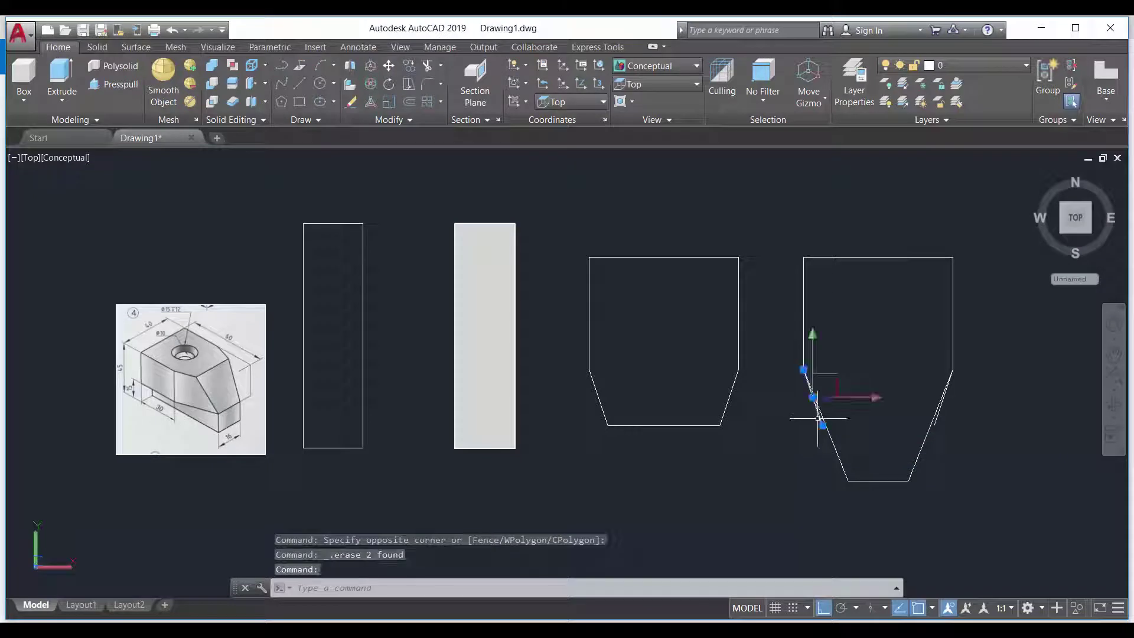
pyautogui.press('Delete')
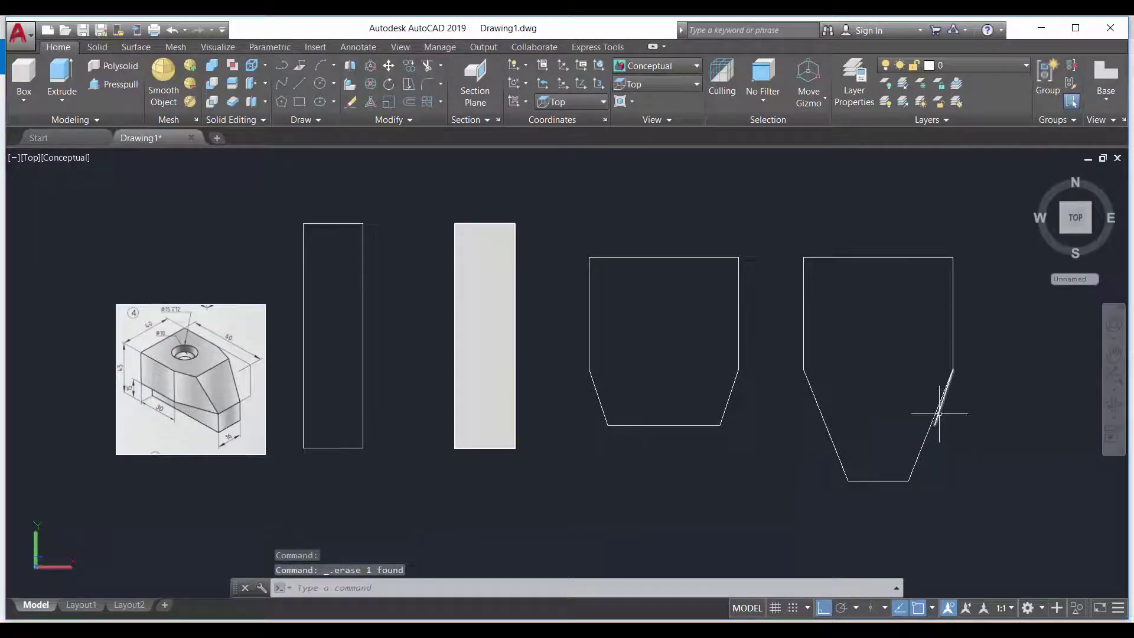
pyautogui.click(456, 369)
pyautogui.press('Escape')
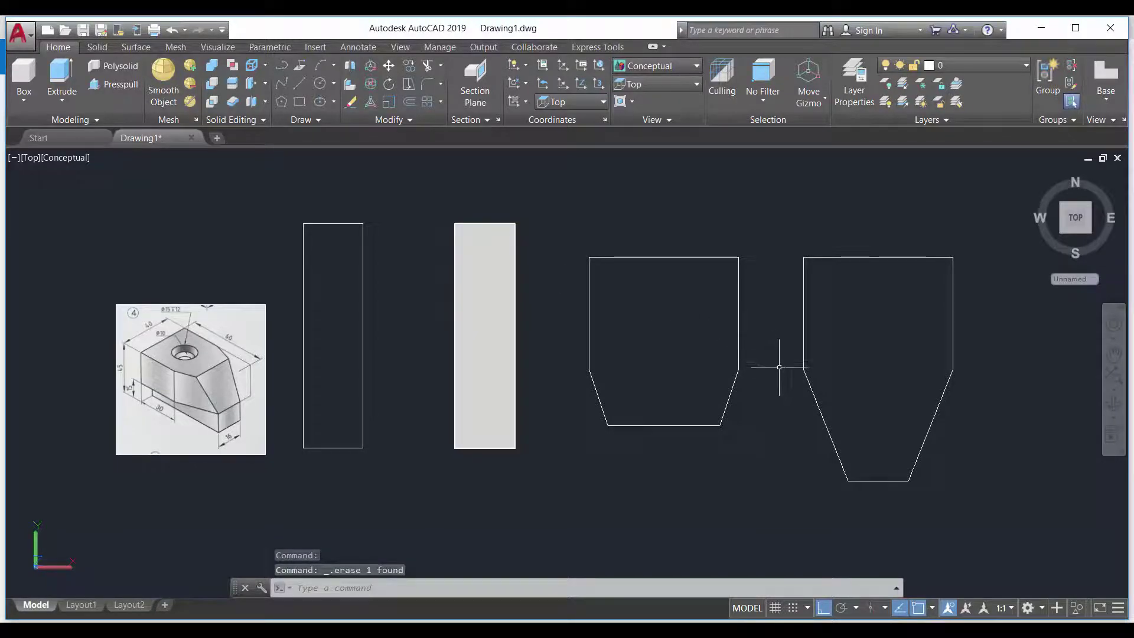
pyautogui.click(807, 381)
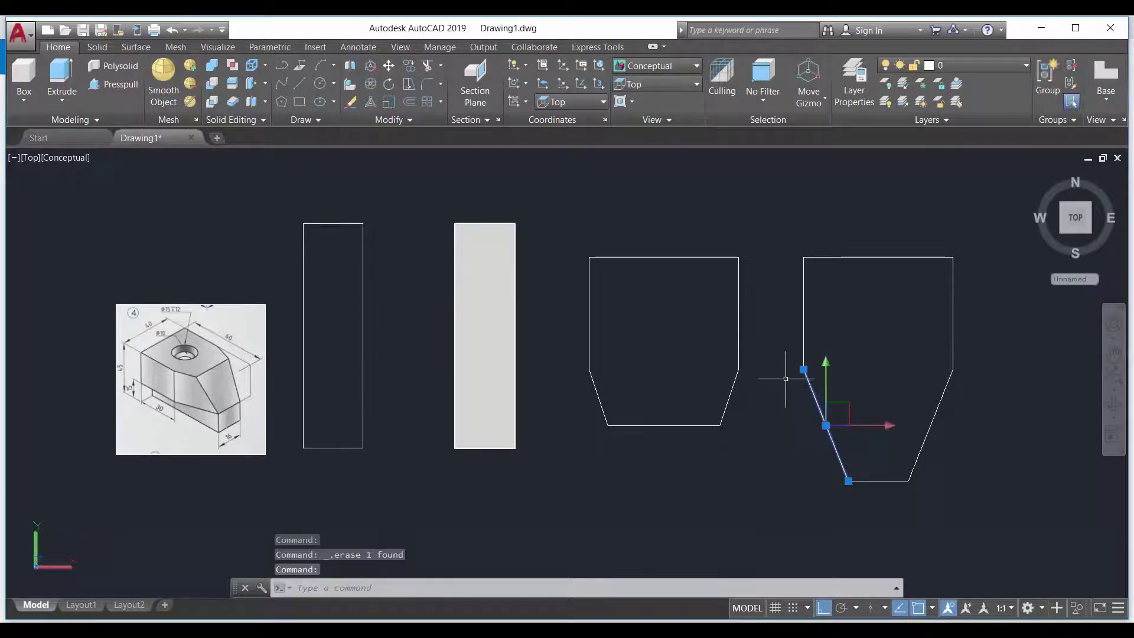
pyautogui.press('Escape')
pyautogui.click(1007, 512)
pyautogui.click(800, 224)
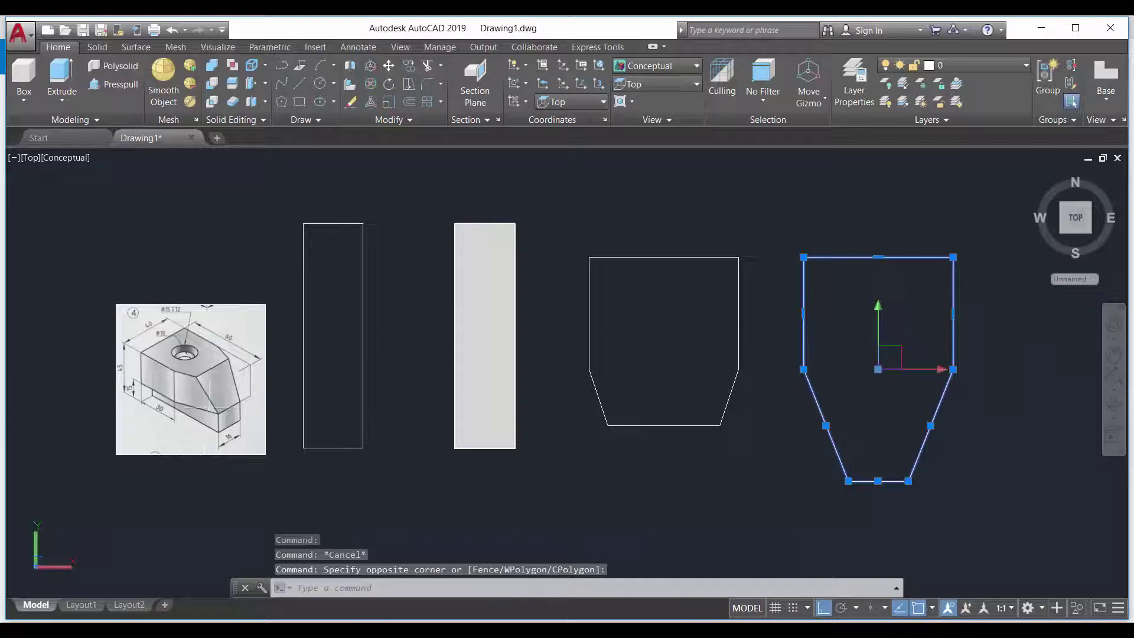
pyautogui.click(776, 462)
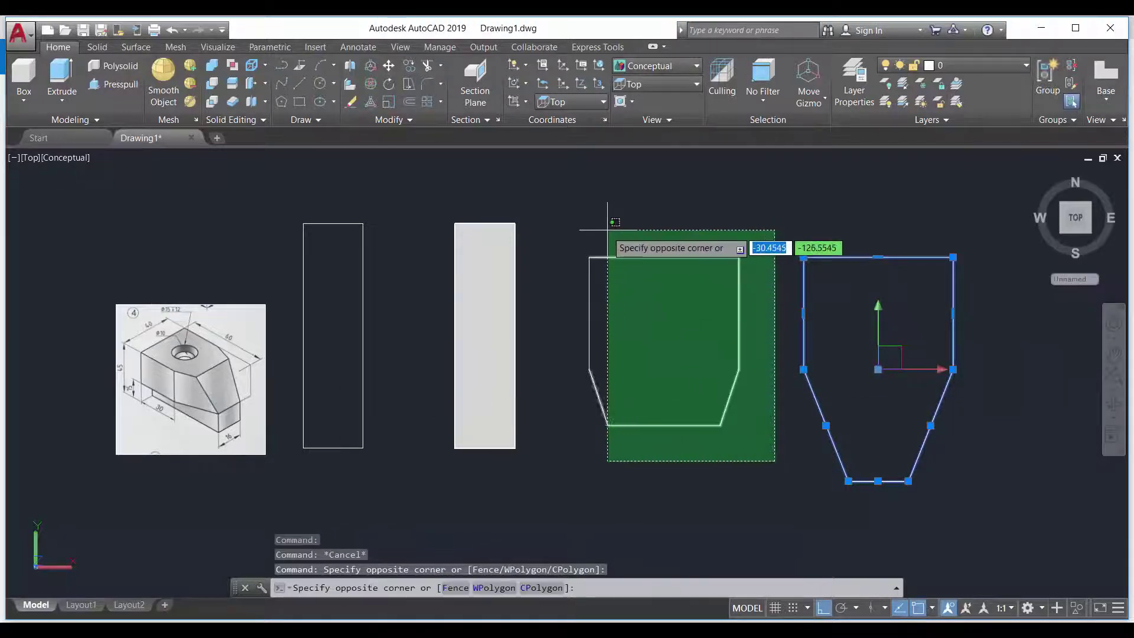
pyautogui.press('Escape')
pyautogui.press('Escape')
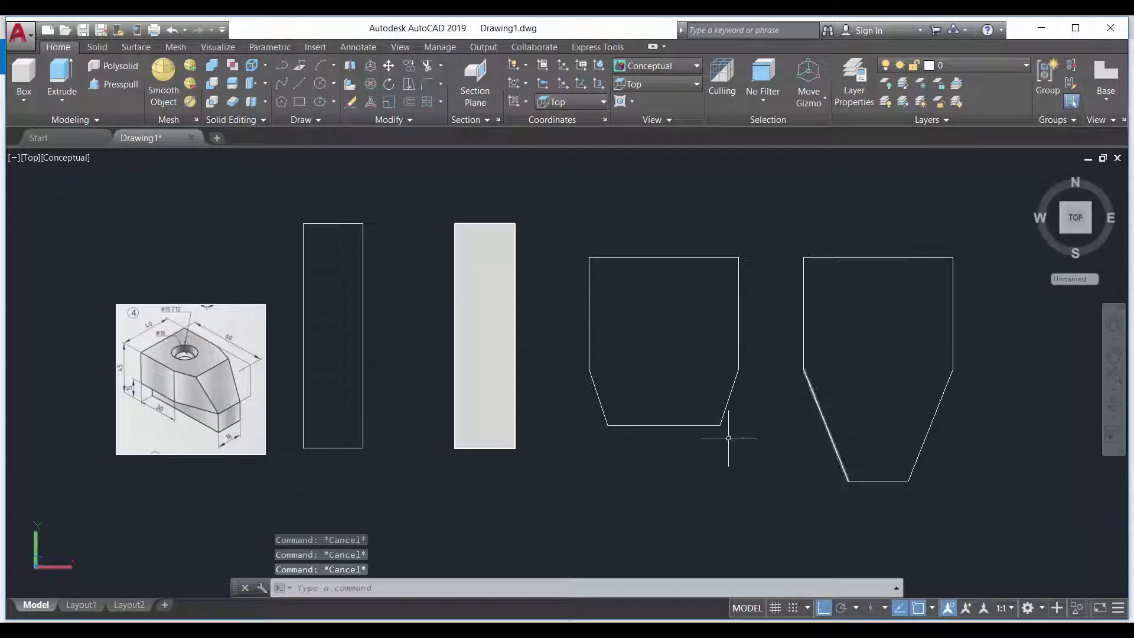
# Join the middle trapezoid's edges into a single polyline with the Join tool
pyautogui.scroll(2, 135, 381)
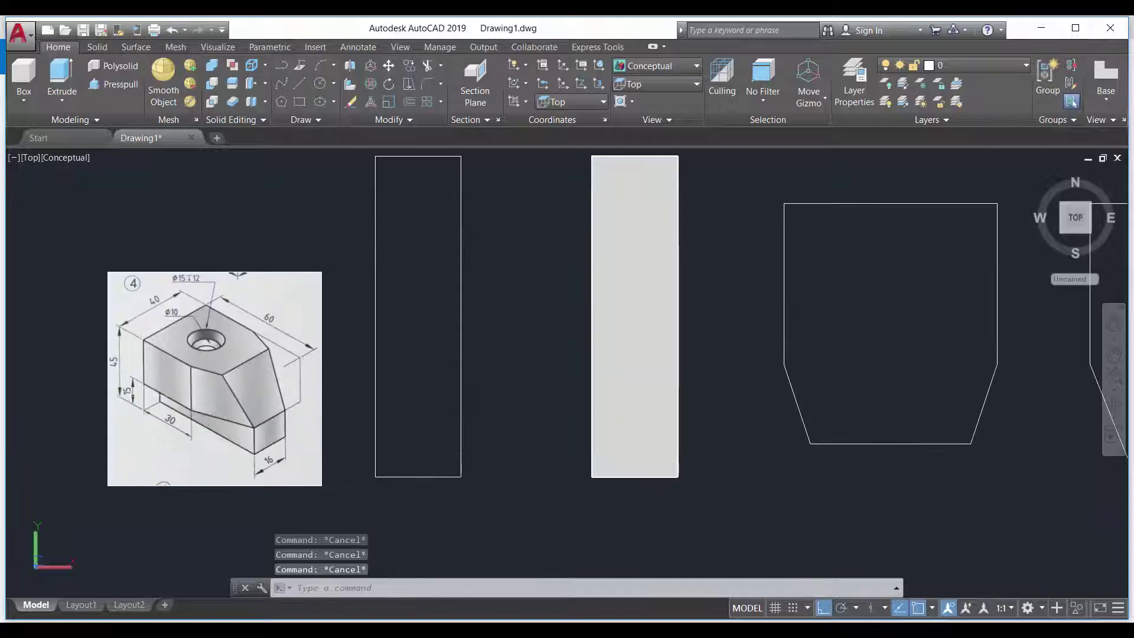
pyautogui.scroll(2, 139, 394)
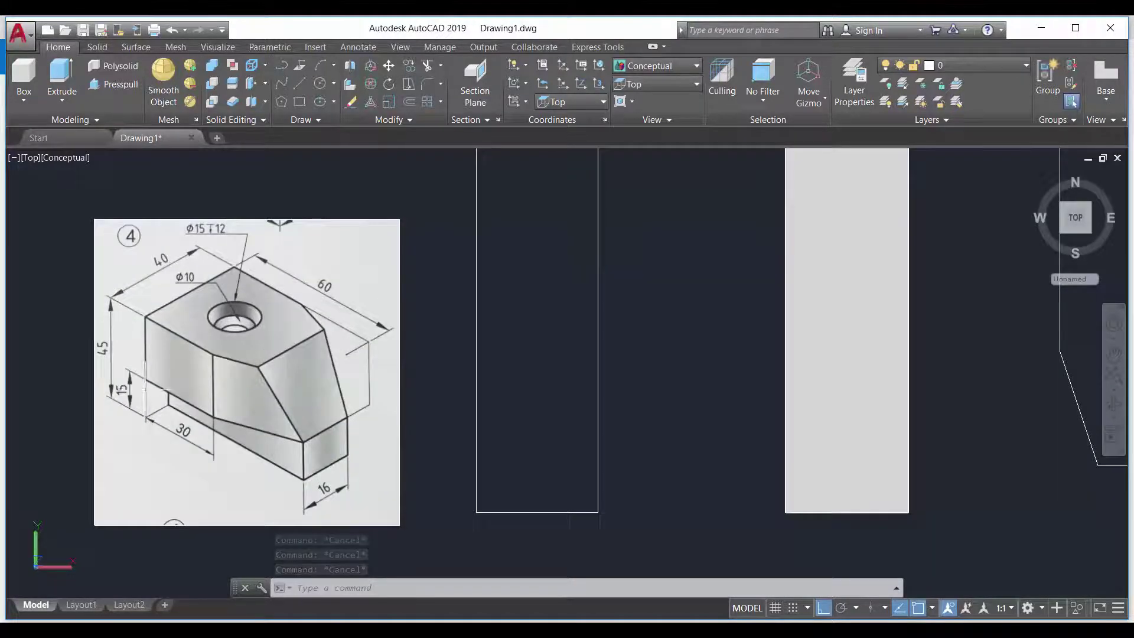
pyautogui.scroll(-5, 147, 375)
pyautogui.scroll(2, 530, 375)
pyautogui.click(363, 127)
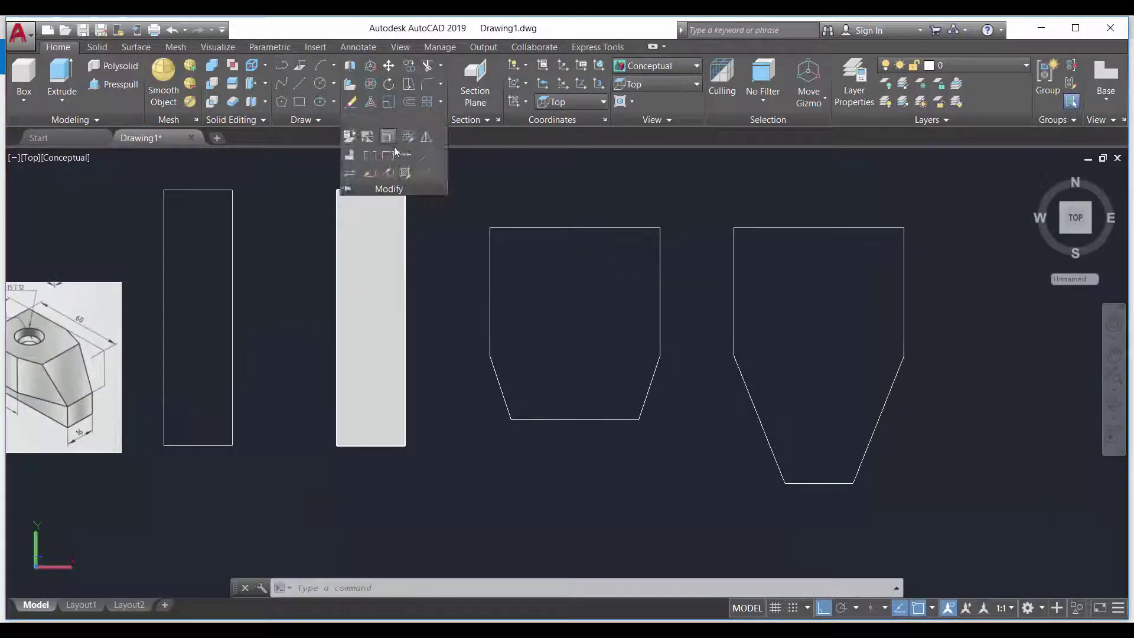
pyautogui.click(406, 155)
pyautogui.click(680, 448)
pyautogui.click(568, 248)
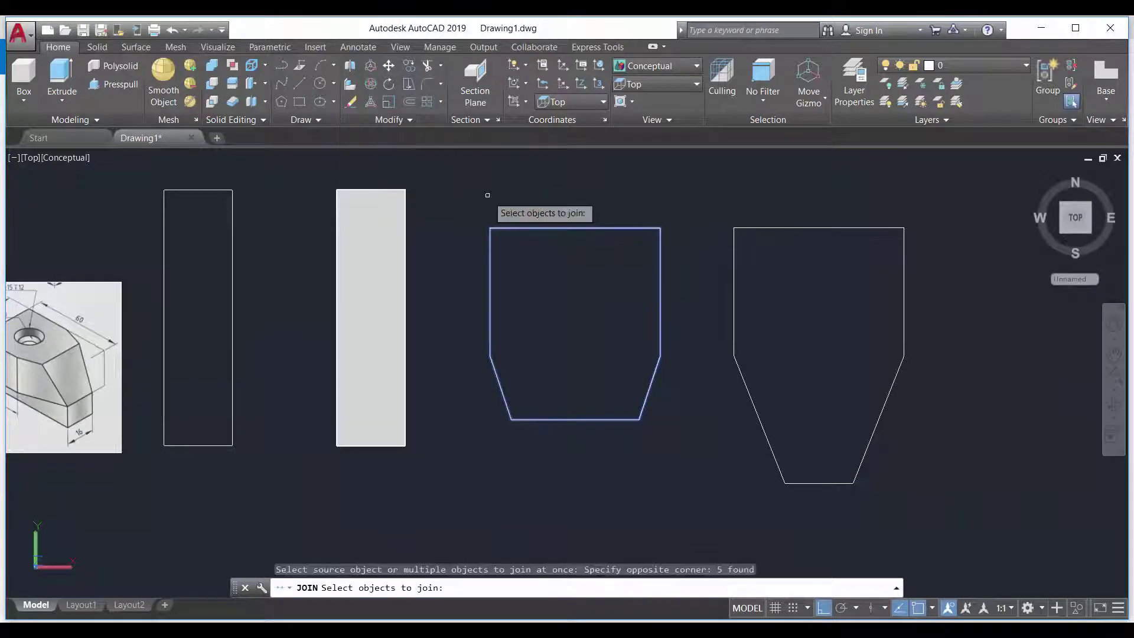
pyautogui.press('Return')
pyautogui.click(1020, 525)
pyautogui.click(731, 219)
pyautogui.press('Return')
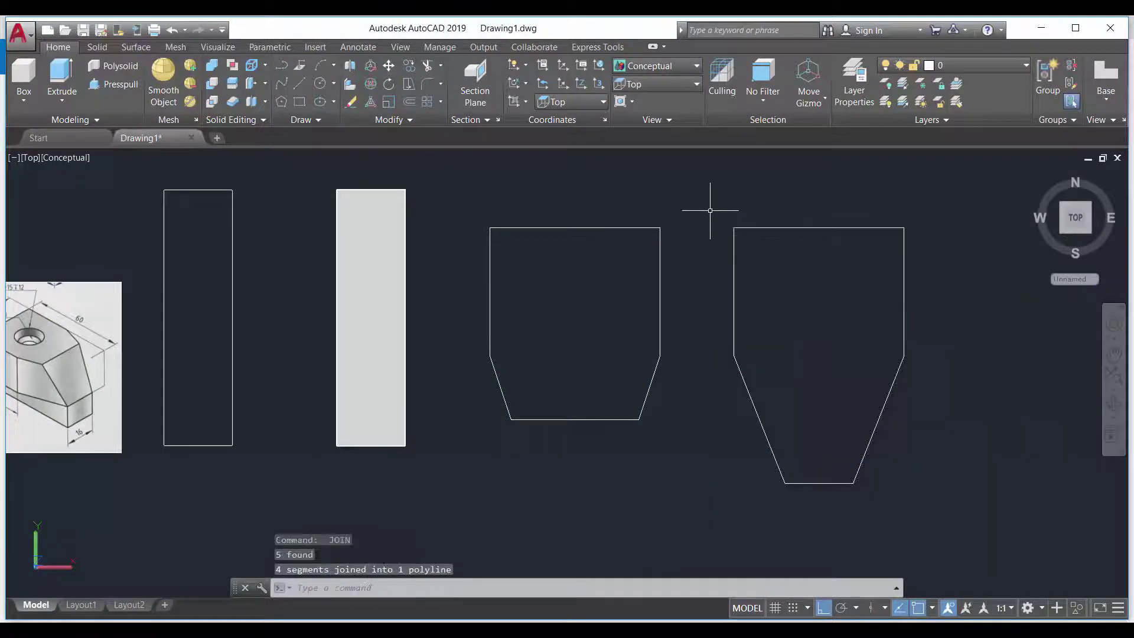
pyautogui.press('Escape')
pyautogui.press('Escape')
pyautogui.scroll(-2, 773, 254)
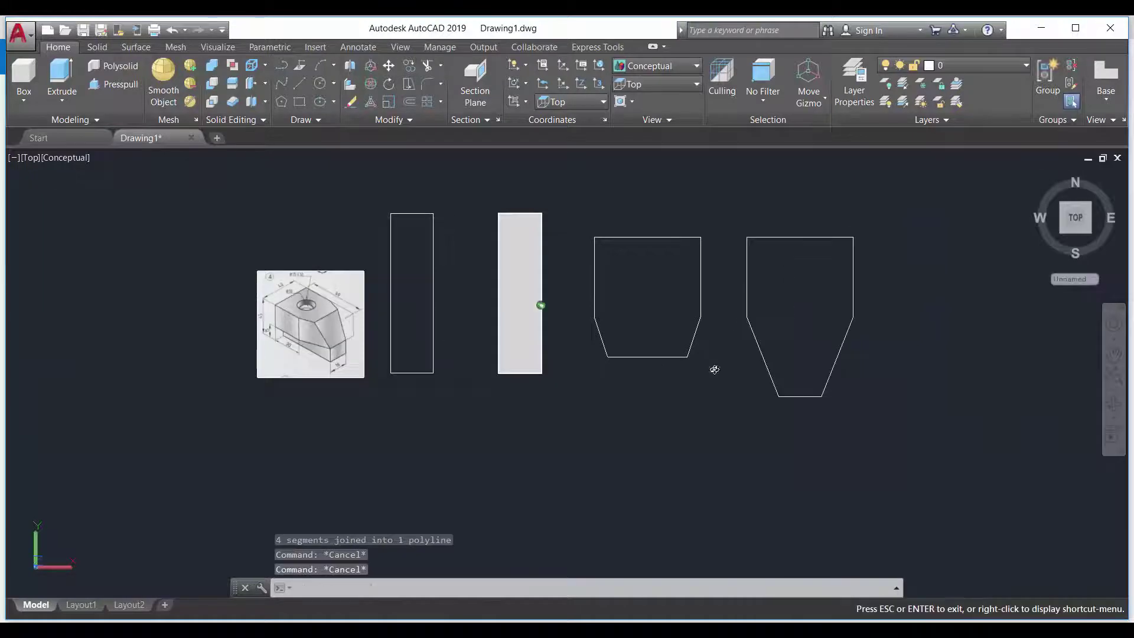
# Orbit into 3D and draw a 30-unit vertical line up from the right profile's corner
pyautogui.moveTo(714, 369)
pyautogui.keyDown('shift'); pyautogui.mouseDown(button='middle')
pyautogui.moveTo(757, 282)
pyautogui.moveTo(738, 221)
pyautogui.mouseUp(button='middle'); pyautogui.keyUp('shift')
pyautogui.scroll(2, 737, 220)
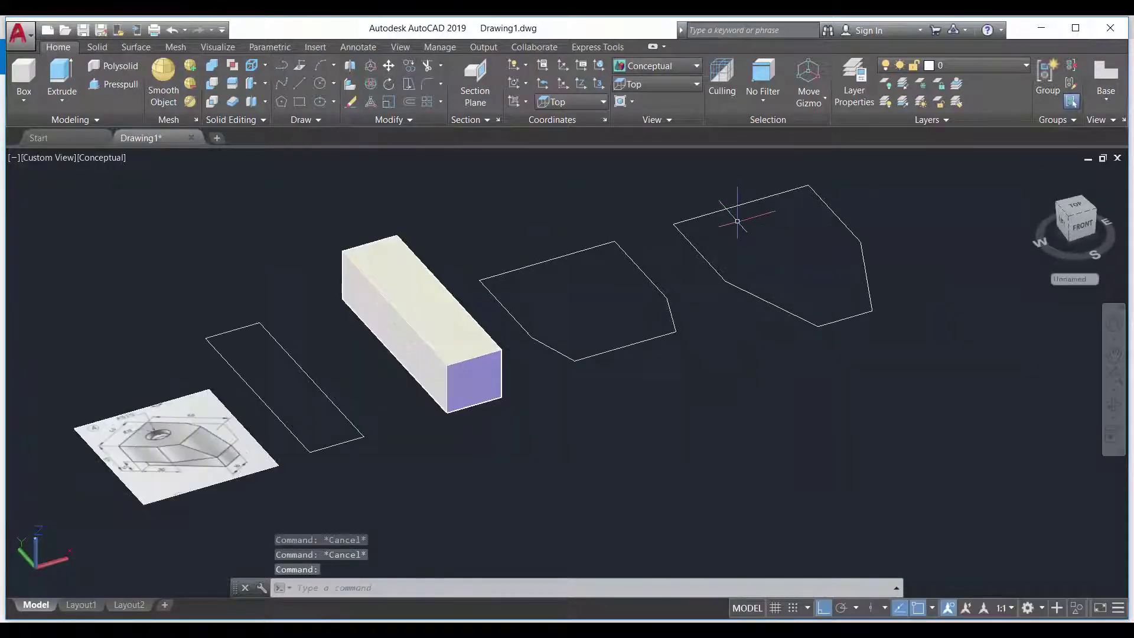
pyautogui.write('l')
pyautogui.press('Return')
pyautogui.click(673, 224)
pyautogui.scroll(-2, 709, 236)
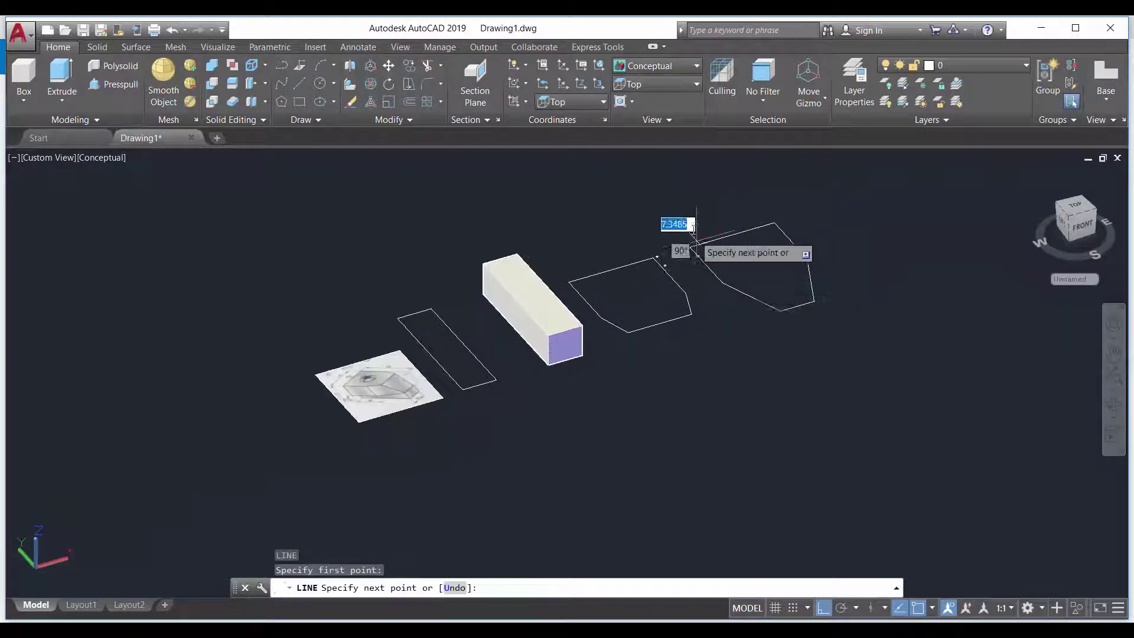
pyautogui.write('30')
pyautogui.press('Return')
pyautogui.press('Escape')
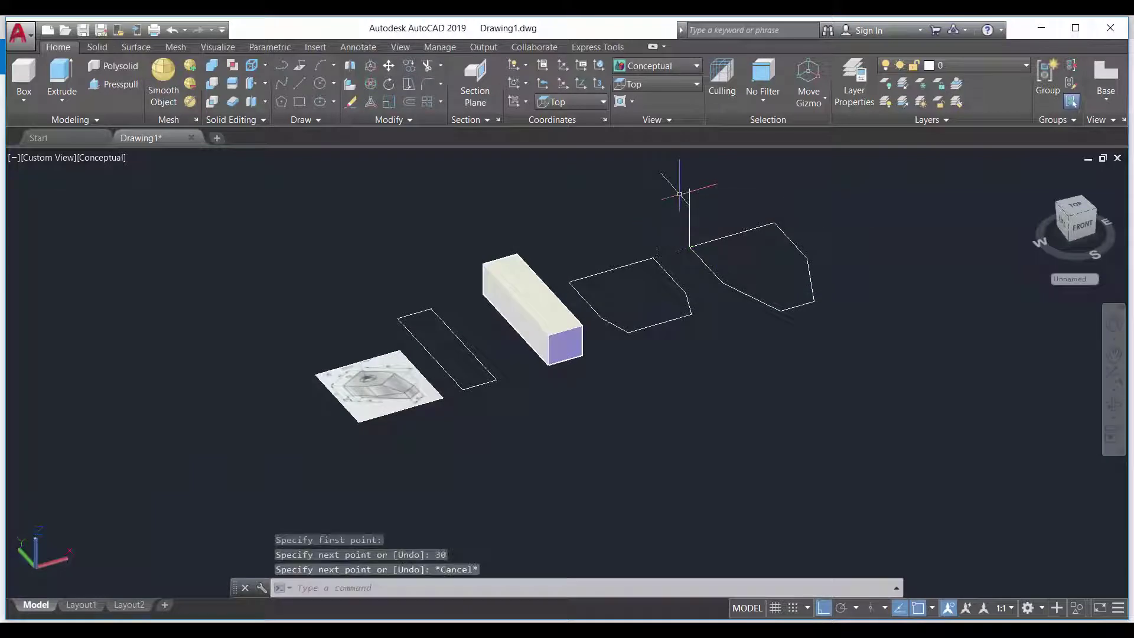
# Start a move with M and select the middle profile
pyautogui.write('m')
pyautogui.press('Return')
pyautogui.click(685, 362)
pyautogui.click(620, 298)
pyautogui.press('Return')
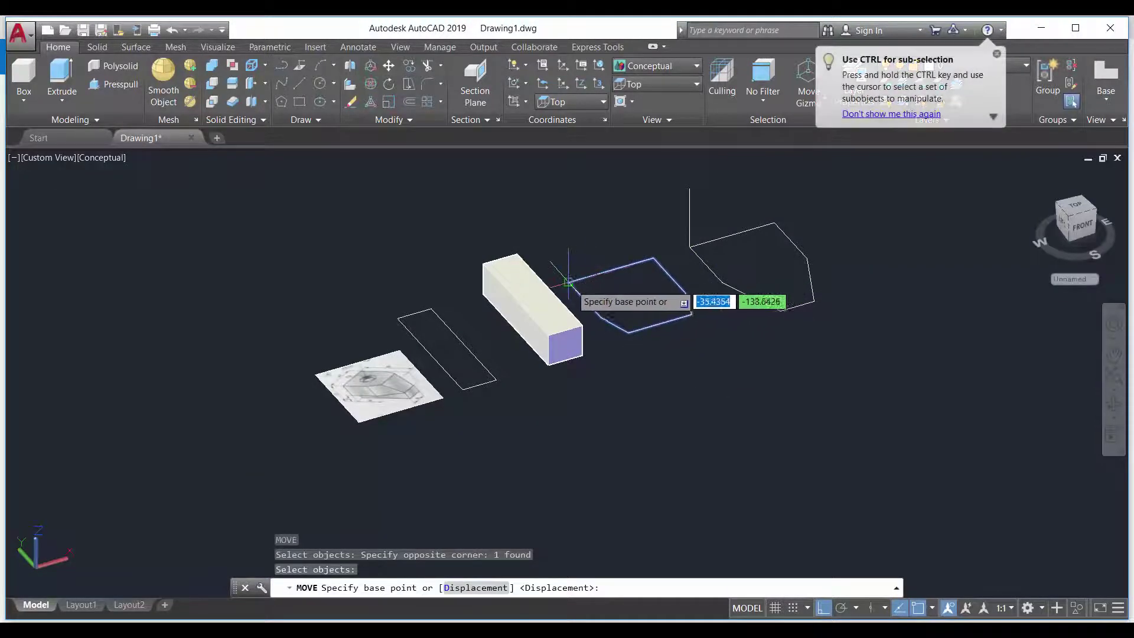
# Move the middle profile from its corner onto the top of the 30-unit line
pyautogui.click(568, 282)
pyautogui.click(689, 189)
pyautogui.press('Escape')
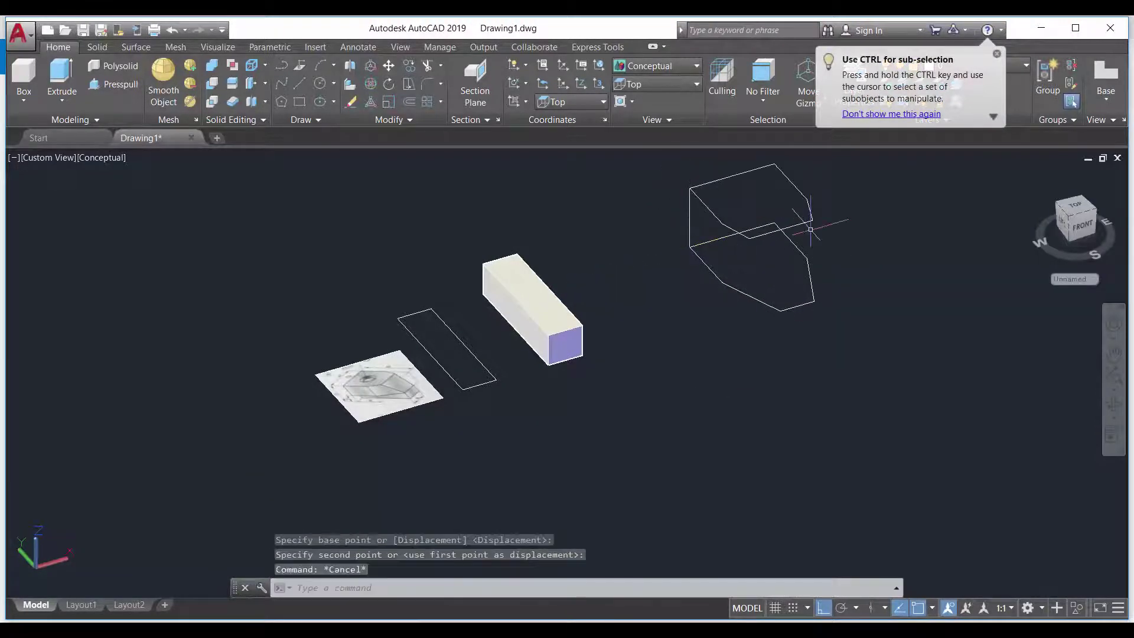
pyautogui.press('Escape')
pyautogui.moveTo(810, 229)
pyautogui.keyDown('shift'); pyautogui.mouseDown(button='middle')
pyautogui.moveTo(878, 254)
pyautogui.moveTo(856, 203)
pyautogui.moveTo(764, 202)
pyautogui.moveTo(724, 248)
pyautogui.moveTo(772, 264)
pyautogui.mouseUp(button='middle'); pyautogui.keyUp('shift')
# Move the solid box from its corner to sit beneath the stacked profiles
pyautogui.write('m')
pyautogui.press('Return')
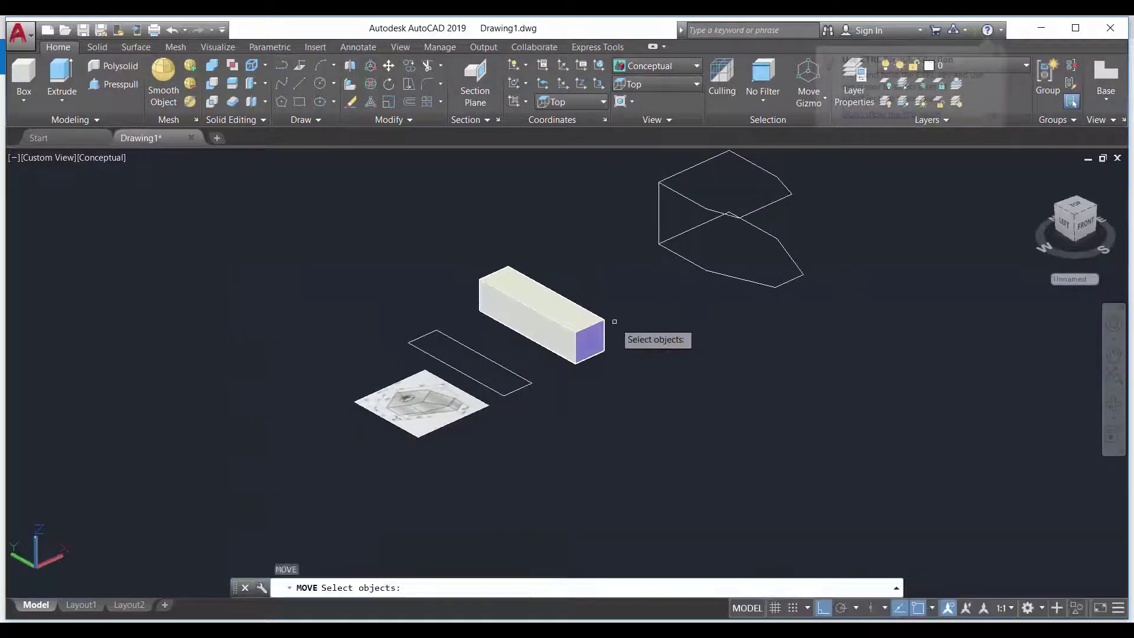
pyautogui.click(526, 311)
pyautogui.press('Return')
pyautogui.click(495, 272)
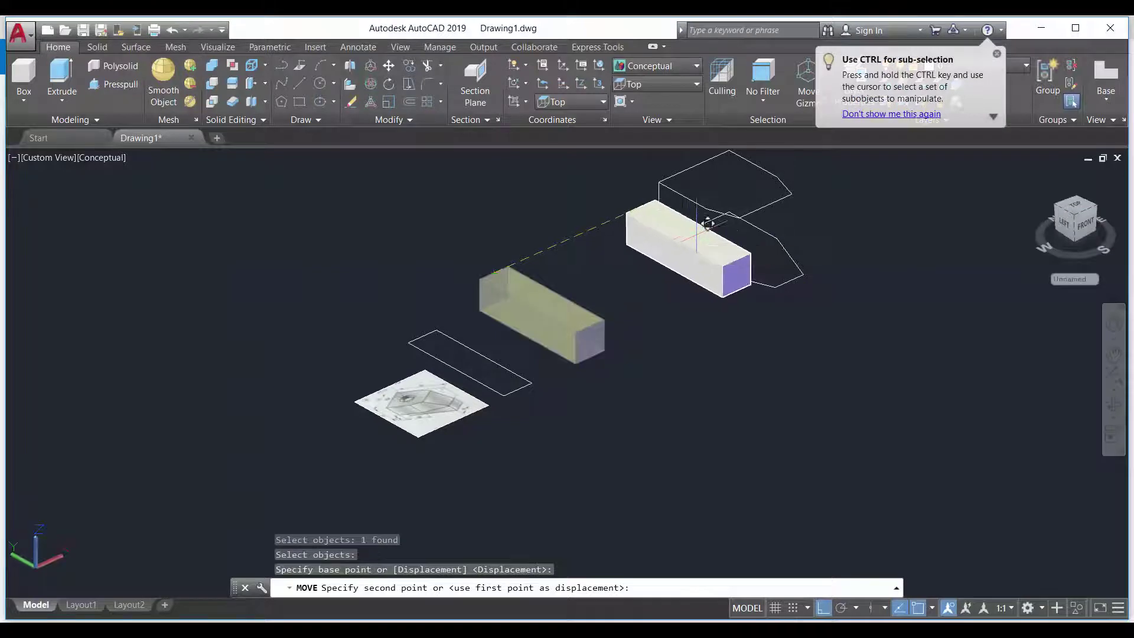
pyautogui.click(760, 243)
pyautogui.press('Escape')
pyautogui.press('Escape')
# Orbit, zoom and pan around the model to check the box and profiles
pyautogui.scroll(2, 794, 274)
pyautogui.scroll(2, 791, 277)
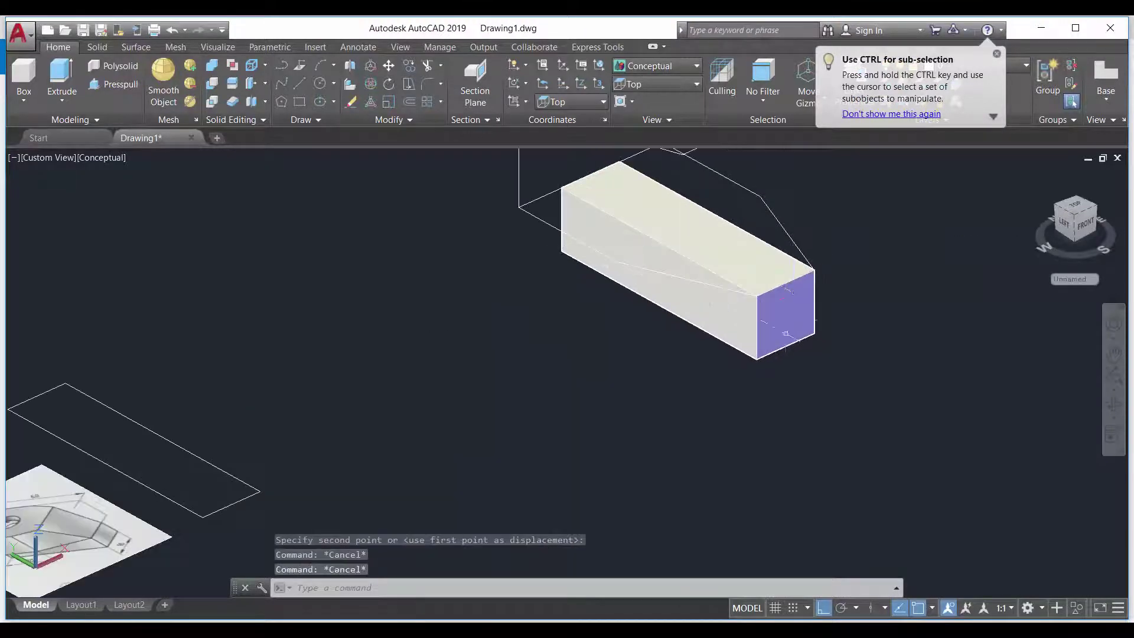
pyautogui.scroll(2, 786, 333)
pyautogui.scroll(-6, 815, 355)
pyautogui.moveTo(832, 395)
pyautogui.keyDown('shift'); pyautogui.mouseDown(button='middle')
pyautogui.moveTo(688, 426)
pyautogui.moveTo(669, 353)
pyautogui.moveTo(608, 455)
pyautogui.mouseUp(button='middle'); pyautogui.keyUp('shift')
pyautogui.scroll(2, 879, 378)
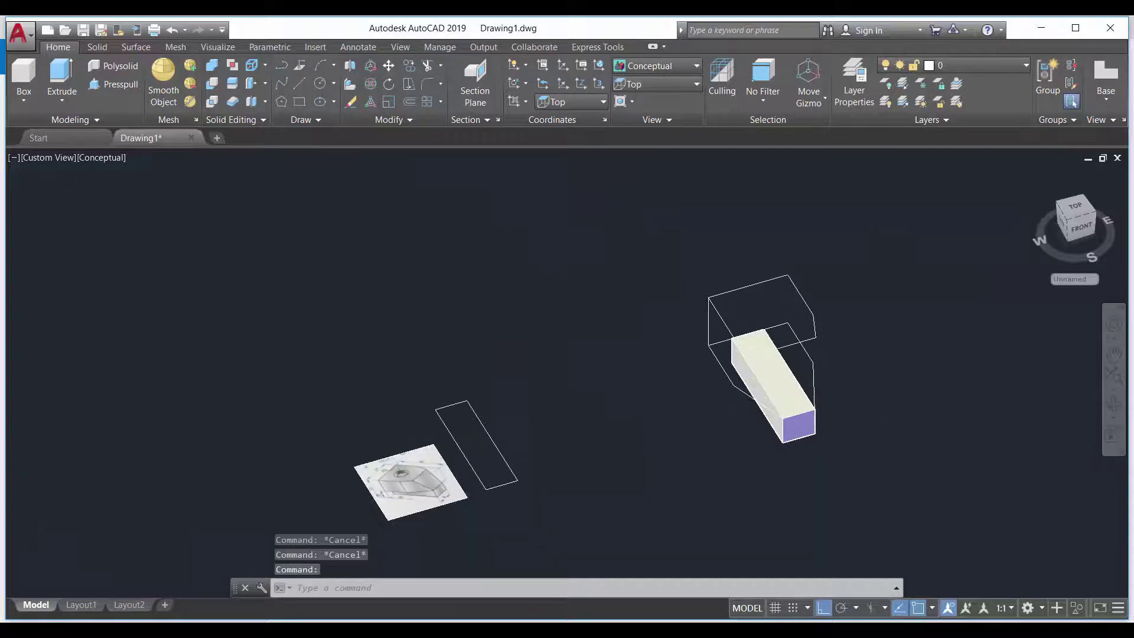
pyautogui.keyDown('shift'); pyautogui.moveTo(863, 378); pyautogui.dragTo(794, 375, button='middle'); pyautogui.keyUp('shift')
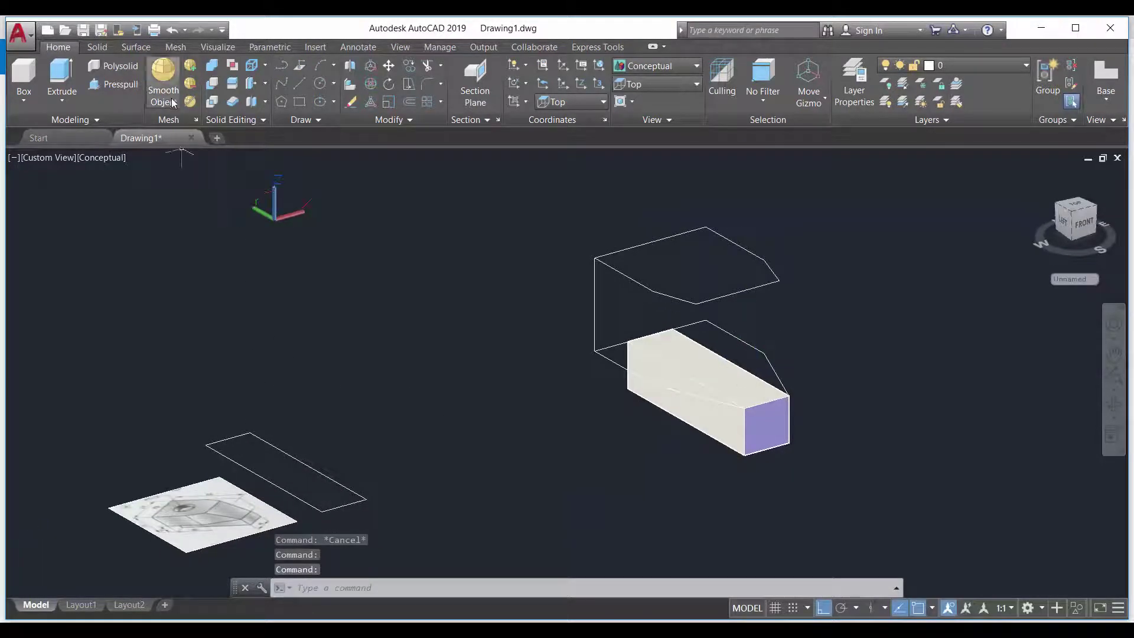
pyautogui.scroll(3, 338, 490)
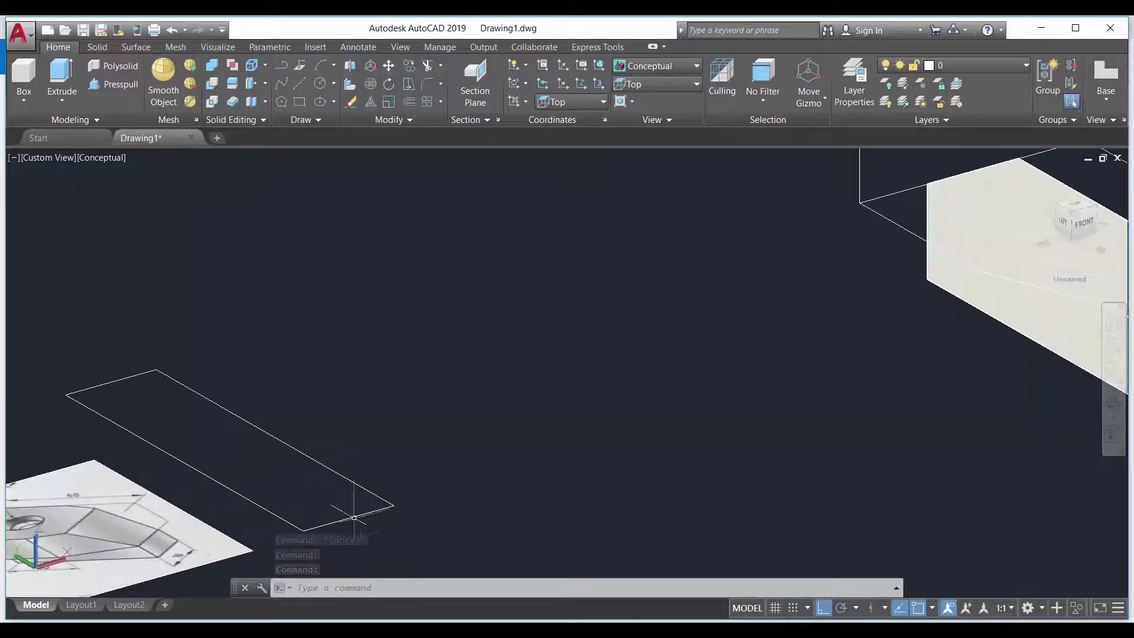
pyautogui.scroll(-5, 604, 418)
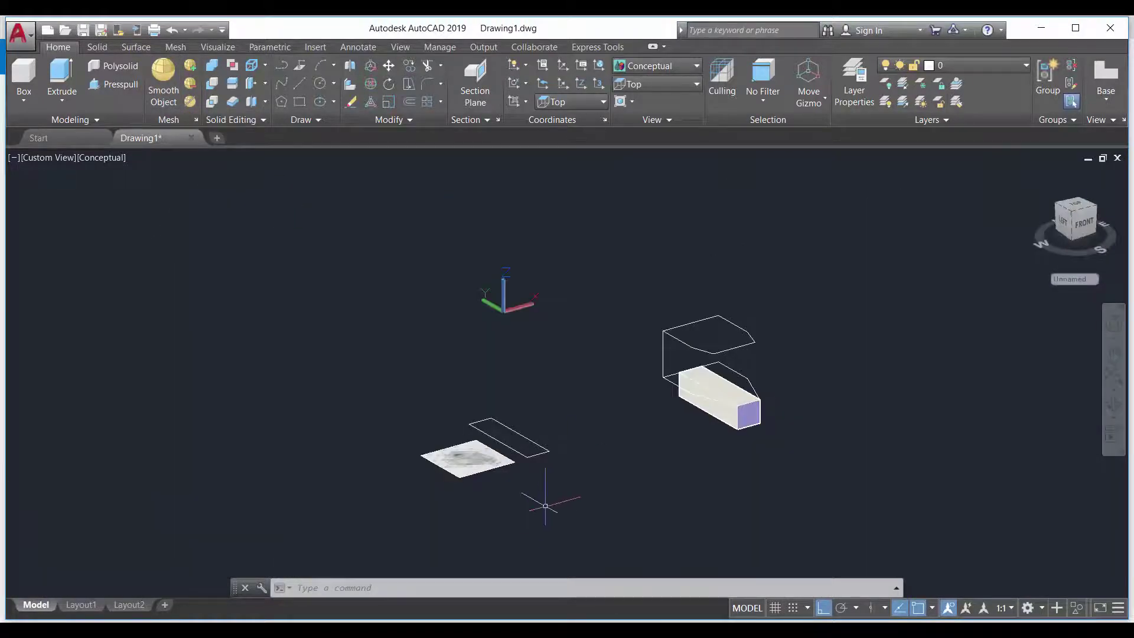
pyautogui.scroll(5, 779, 440)
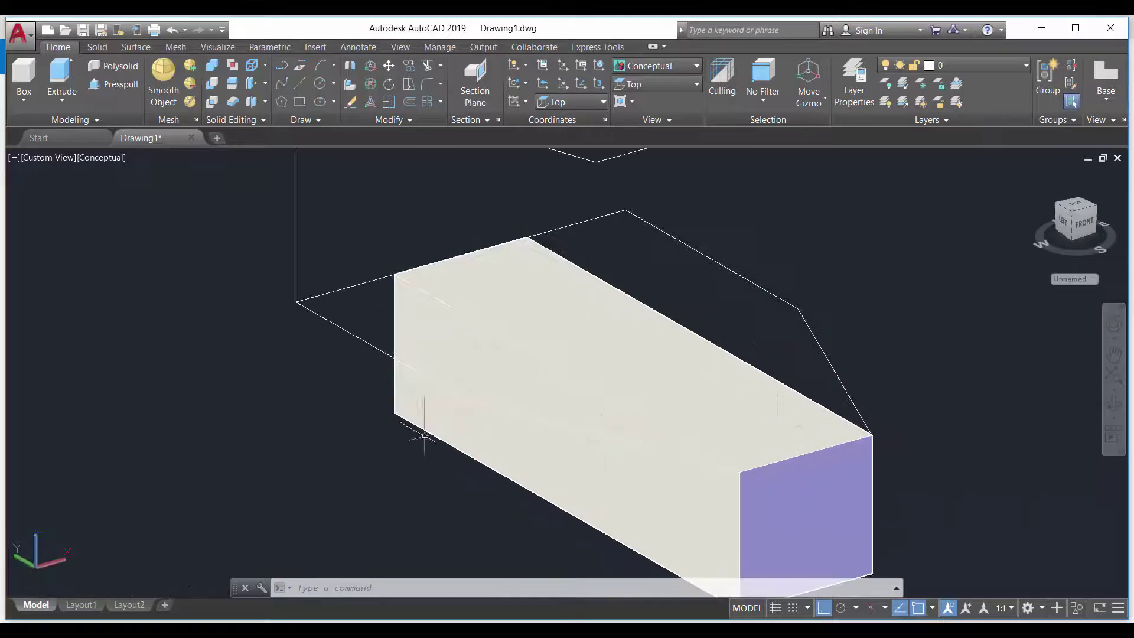
pyautogui.scroll(-6, 183, 438)
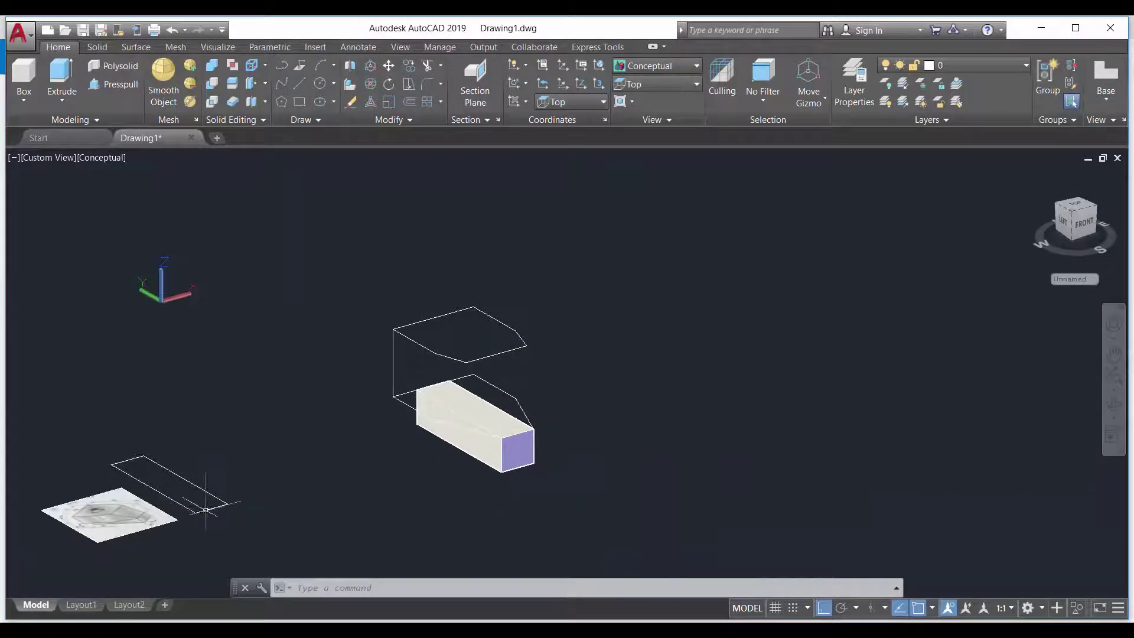
pyautogui.scroll(3, 498, 502)
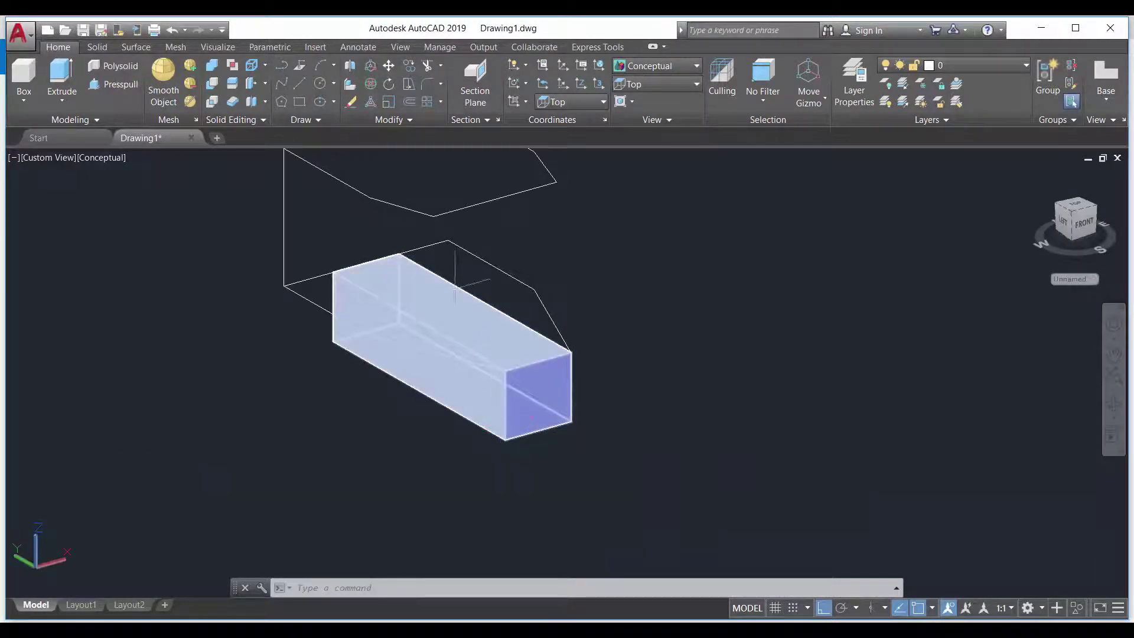
pyautogui.moveTo(454, 286); pyautogui.dragTo(450, 356, button='middle')
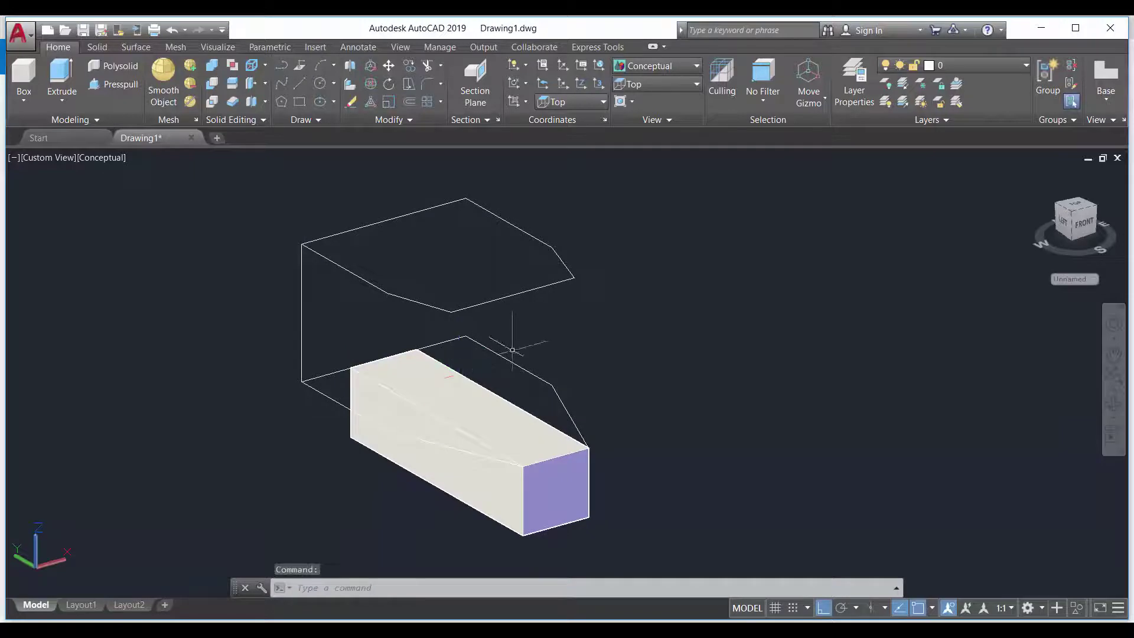
# Loft a solid from the upper to the lower profile using cross sections only
pyautogui.click(60, 101)
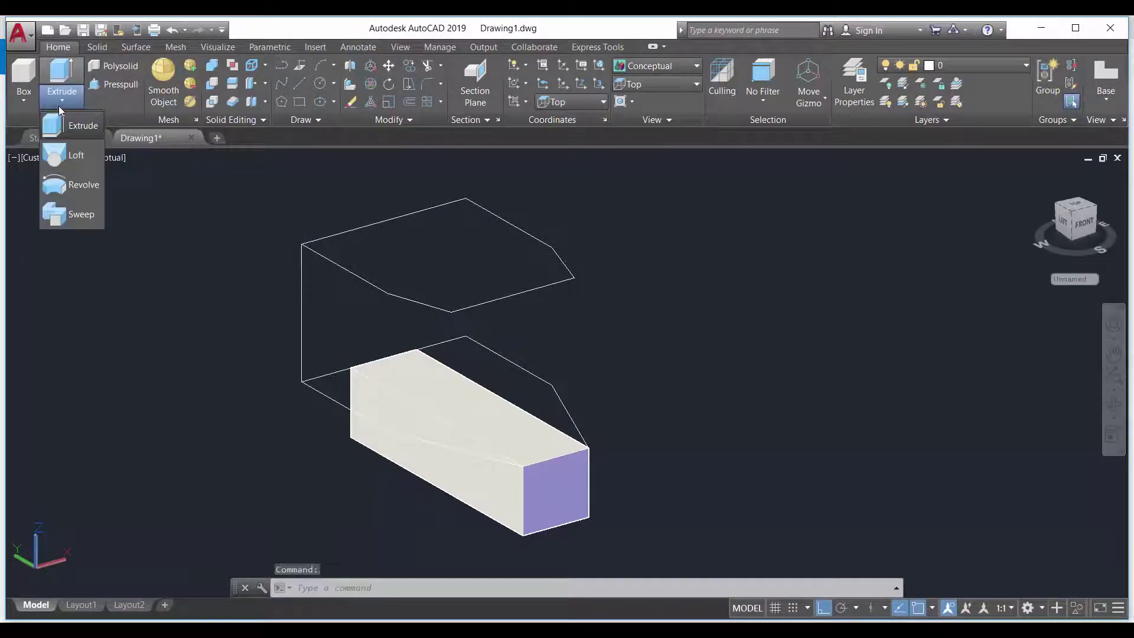
pyautogui.click(68, 156)
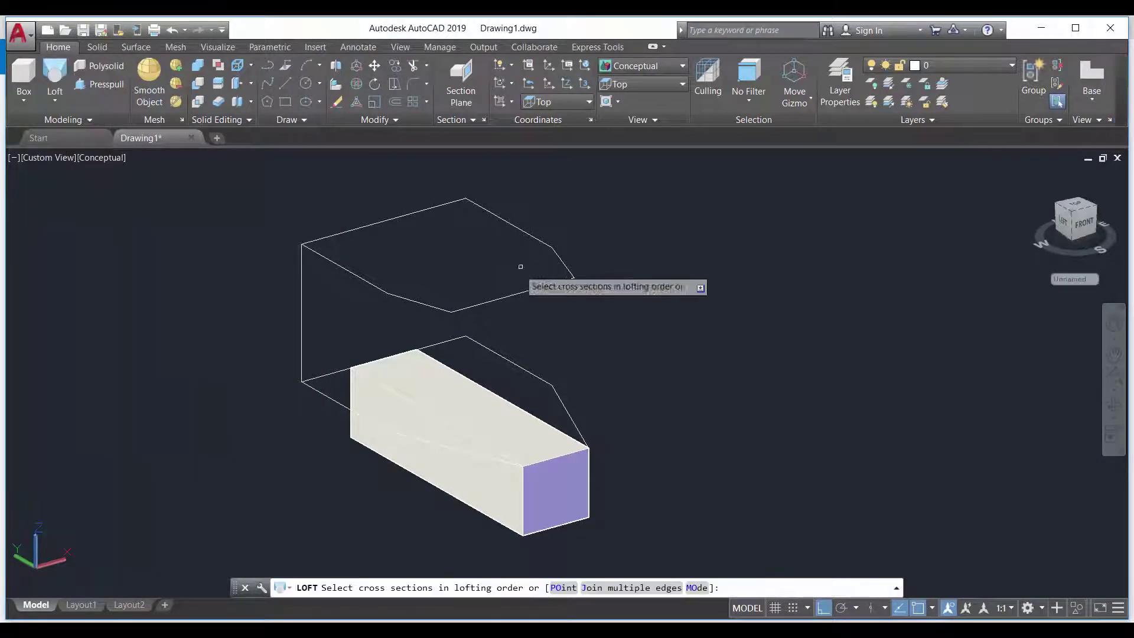
pyautogui.click(490, 301)
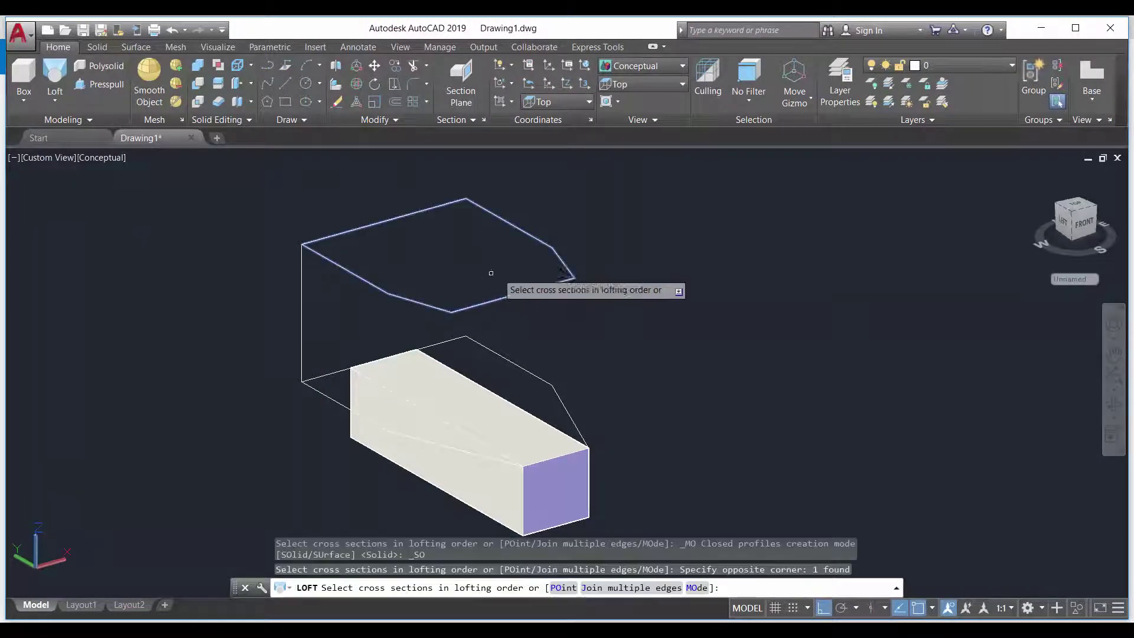
pyautogui.click(558, 393)
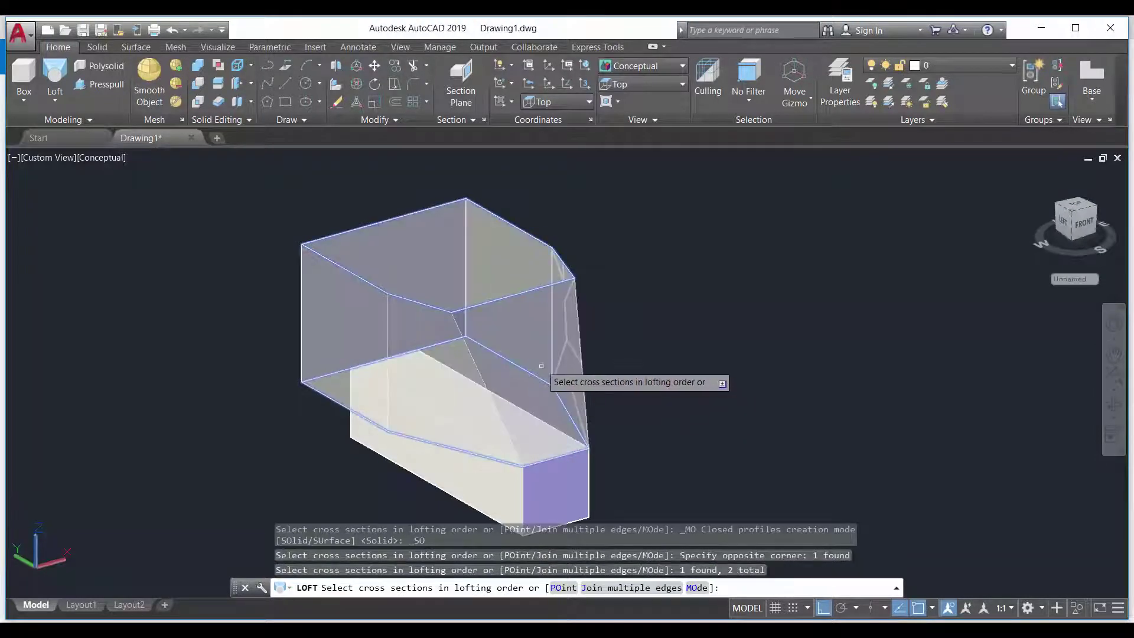
pyautogui.press('Return')
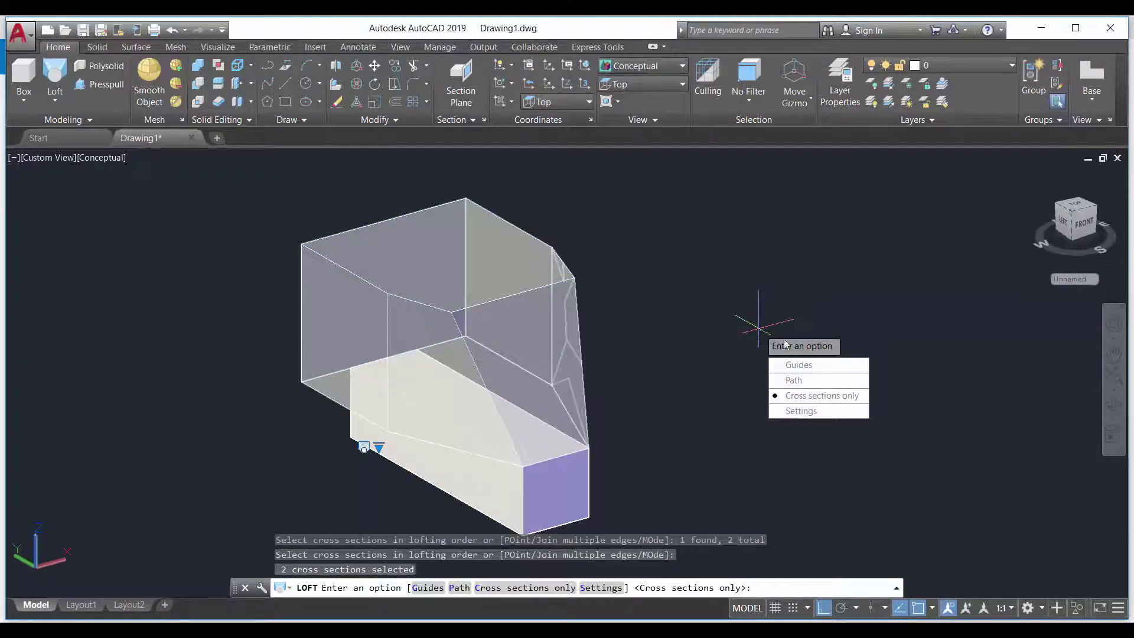
pyautogui.press('Return')
# Orbit around the lofted solid to inspect it from the side
pyautogui.moveTo(711, 326)
pyautogui.keyDown('shift'); pyautogui.mouseDown(button='middle')
pyautogui.moveTo(388, 323)
pyautogui.moveTo(663, 375)
pyautogui.moveTo(683, 354)
pyautogui.moveTo(786, 373)
pyautogui.moveTo(716, 354)
pyautogui.moveTo(638, 236)
pyautogui.mouseUp(button='middle'); pyautogui.keyUp('shift')
pyautogui.scroll(-5, 900, 419)
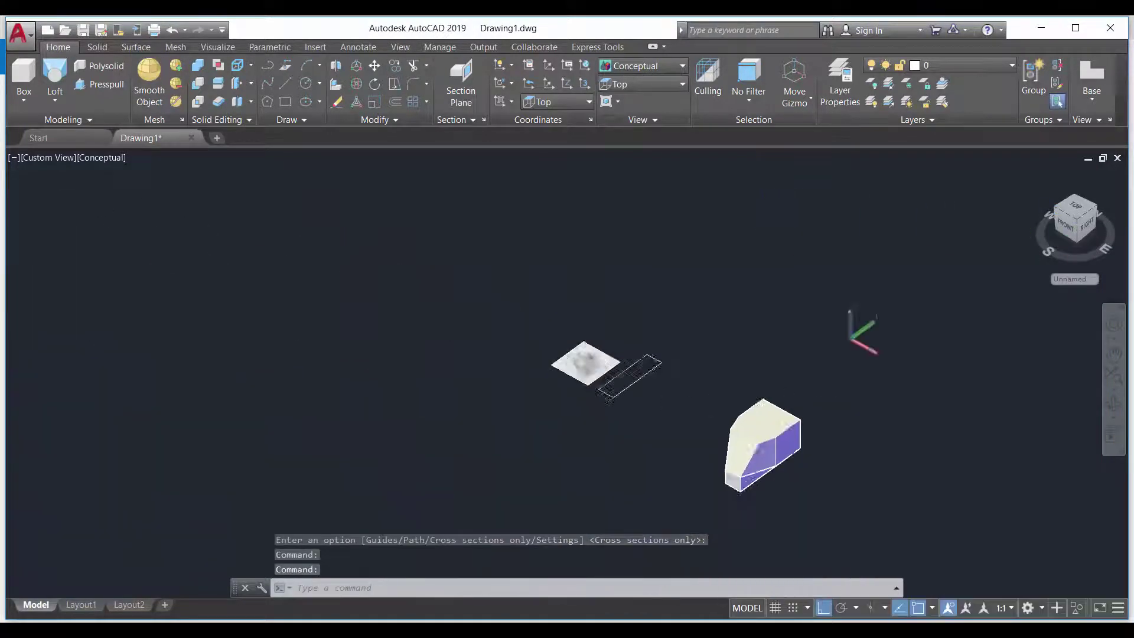
pyautogui.scroll(2, 825, 530)
pyautogui.moveTo(639, 360)
pyautogui.keyDown('shift'); pyautogui.mouseDown(button='middle')
pyautogui.moveTo(570, 408)
pyautogui.moveTo(707, 381)
pyautogui.moveTo(759, 284)
pyautogui.moveTo(749, 254)
pyautogui.moveTo(727, 387)
pyautogui.mouseUp(button='middle'); pyautogui.keyUp('shift')
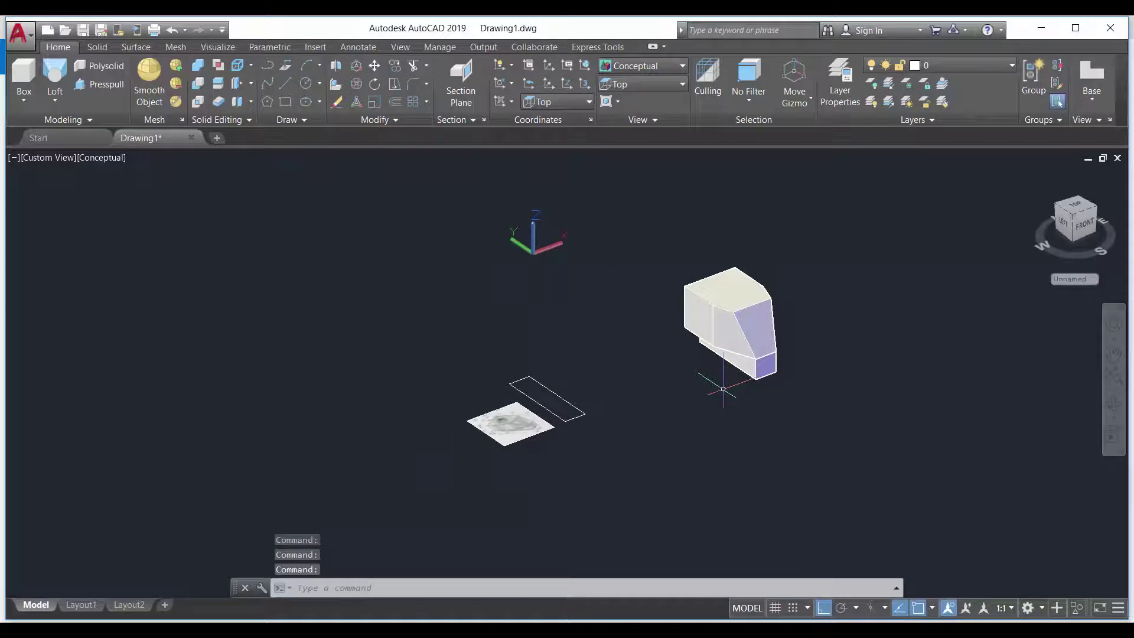
# Switch to the Top view and pan to make room beside the block
pyautogui.scroll(3, 721, 371)
pyautogui.click(639, 84)
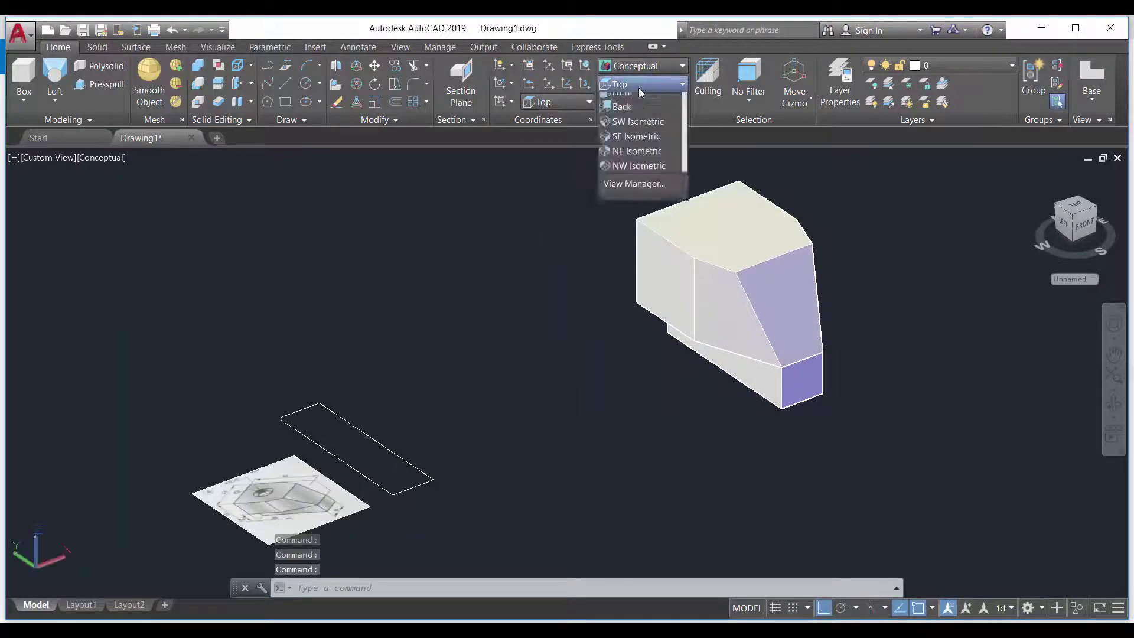
pyautogui.click(637, 103)
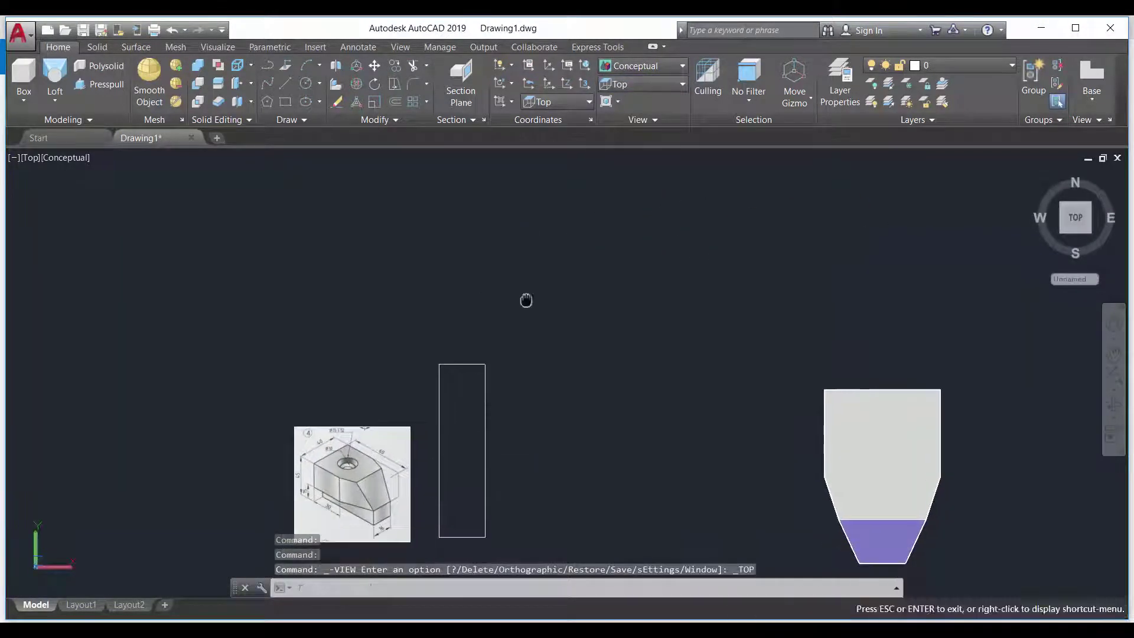
pyautogui.moveTo(912, 455)
pyautogui.mouseDown(button='middle')
pyautogui.moveTo(734, 375)
pyautogui.moveTo(826, 353)
pyautogui.mouseUp(button='middle')
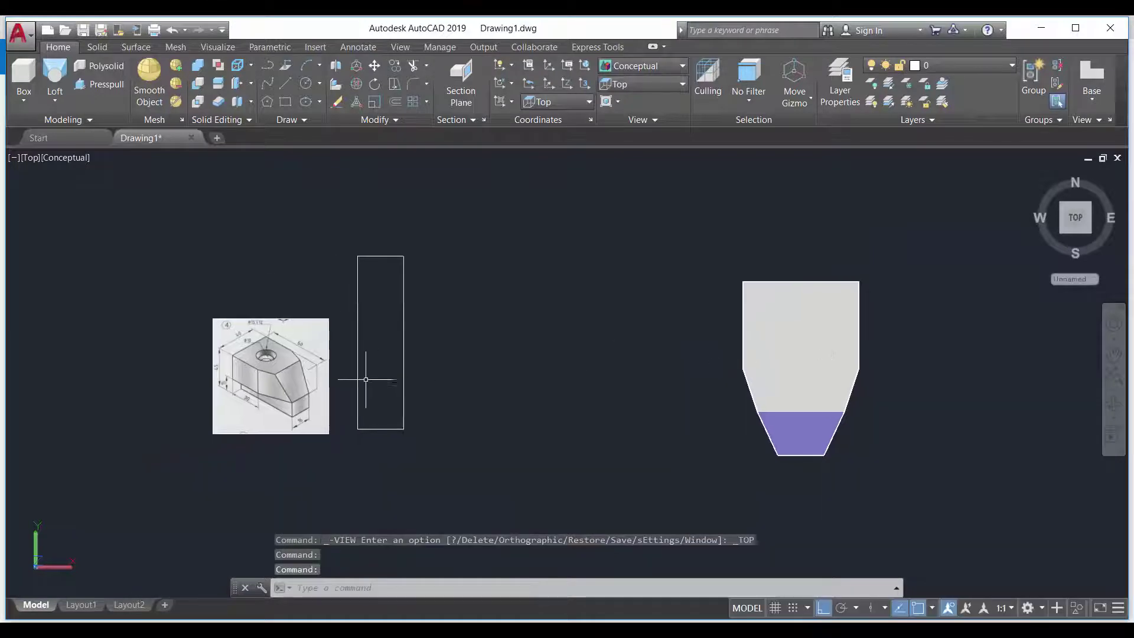
# Create a cylinder of radius 5 and height 100, then orbit into 3D
pyautogui.click(34, 98)
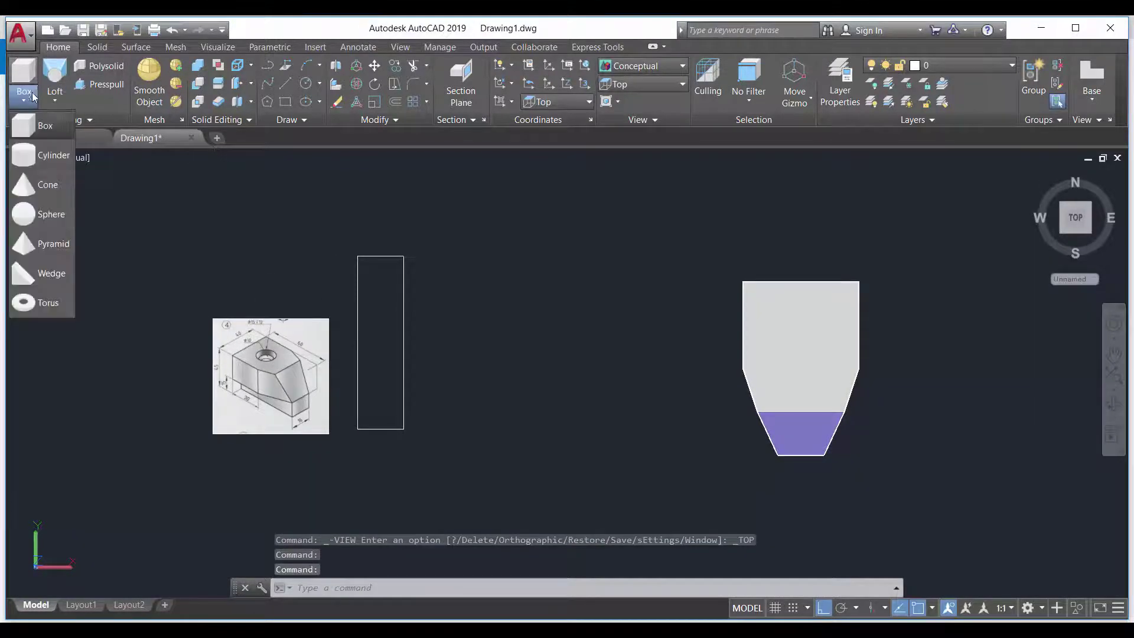
pyautogui.click(43, 170)
pyautogui.click(525, 374)
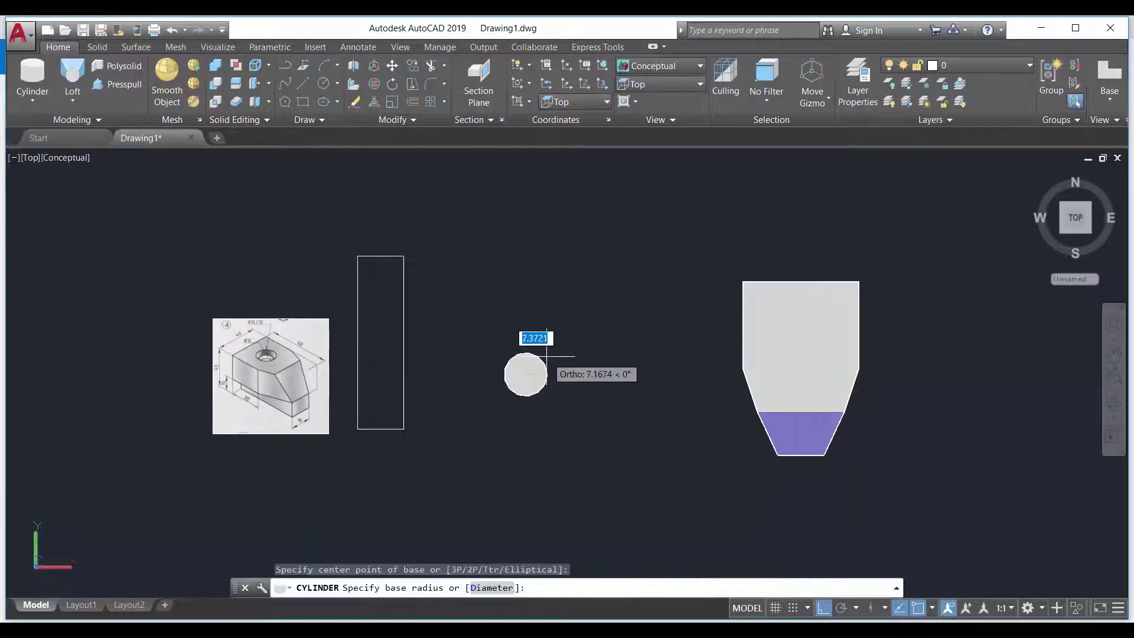
pyautogui.scroll(2, 476, 368)
pyautogui.write('5')
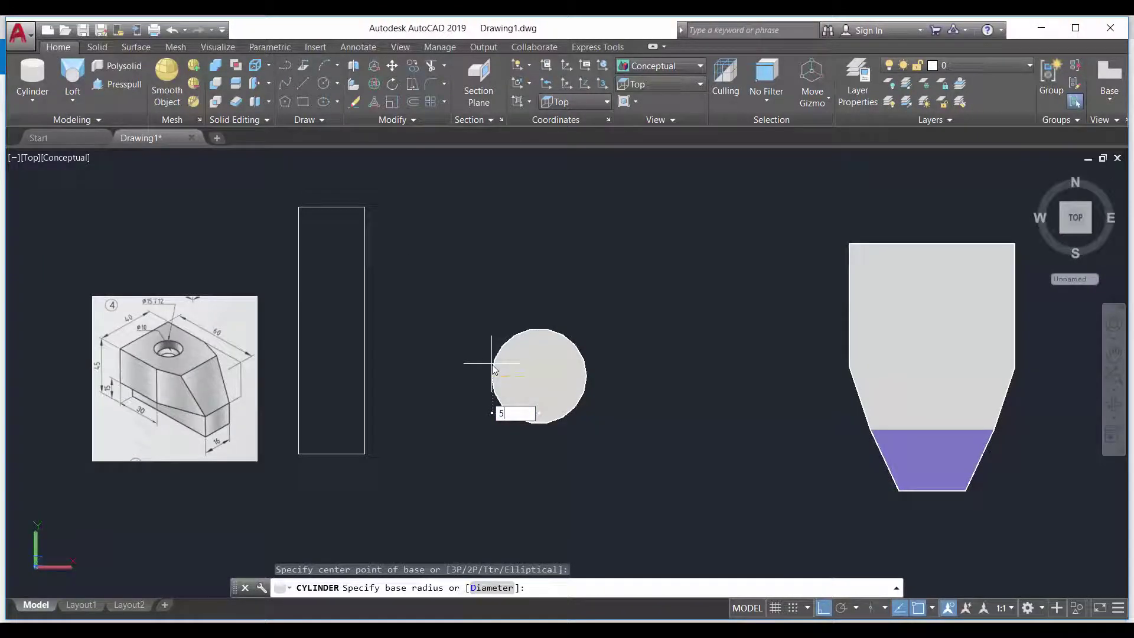
pyautogui.press('Return')
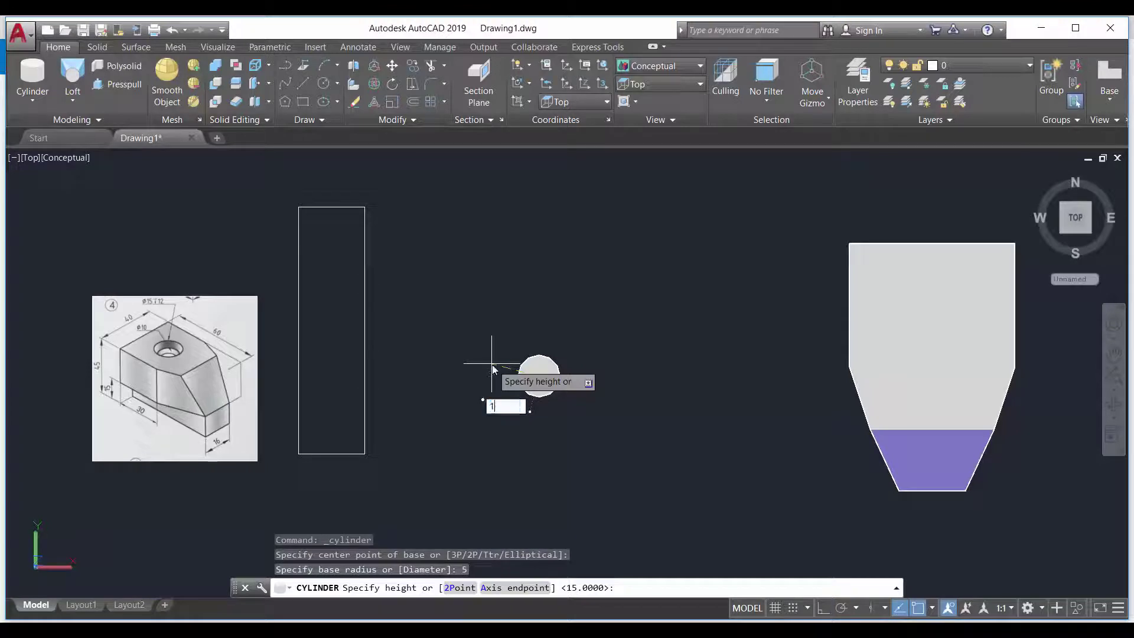
pyautogui.press('Return')
pyautogui.keyDown('shift'); pyautogui.moveTo(538, 431); pyautogui.dragTo(615, 345, button='middle'); pyautogui.keyUp('shift')
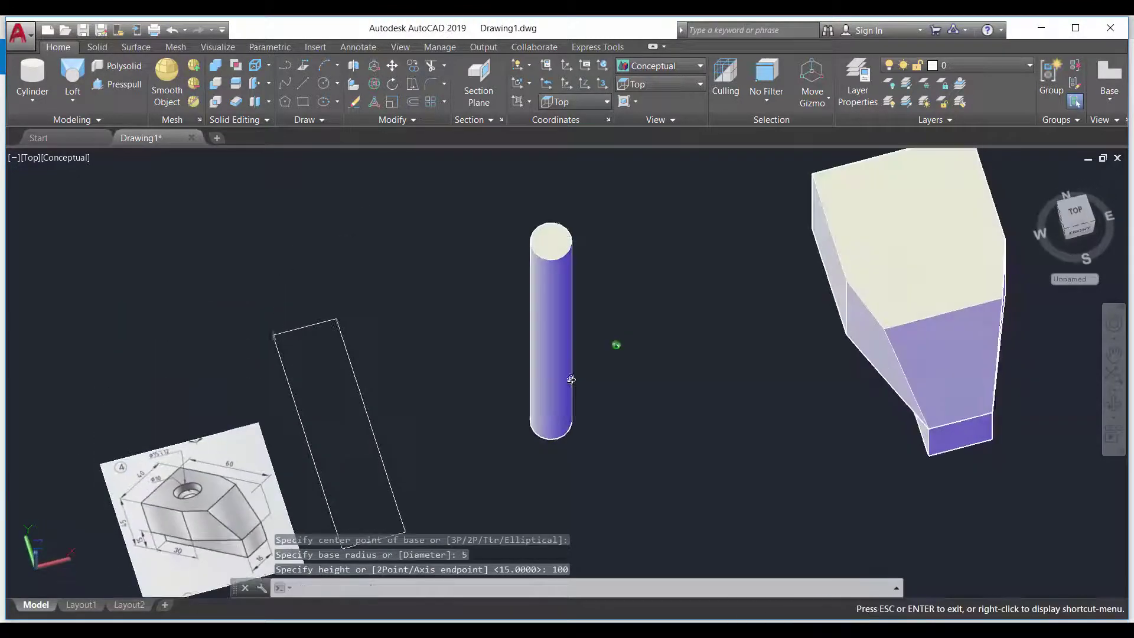
pyautogui.click(50, 82)
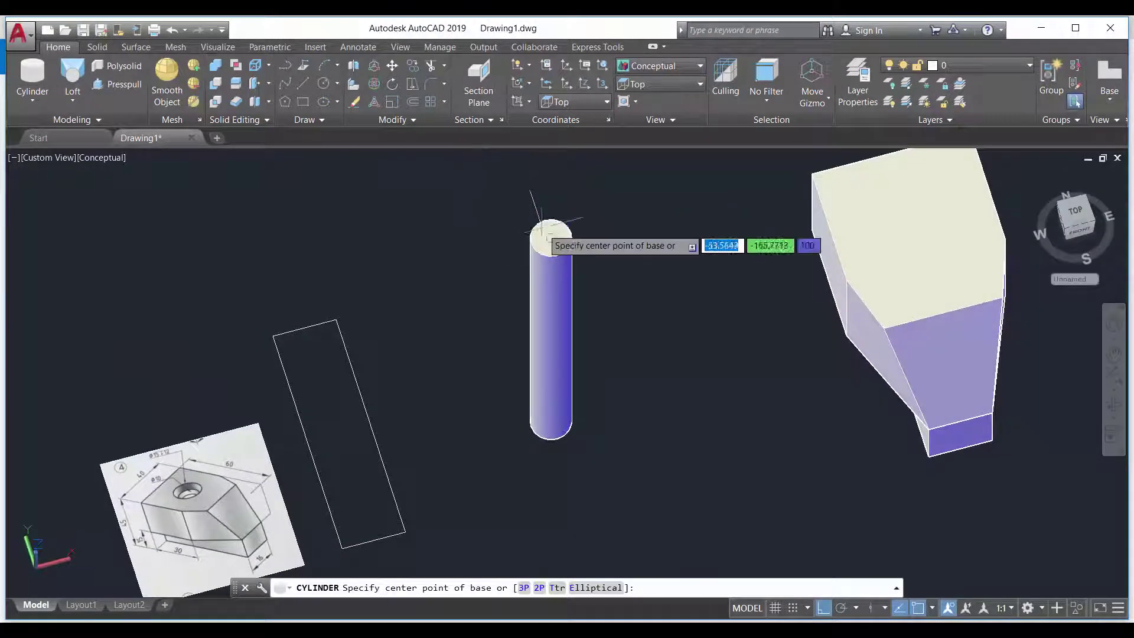
# Cancel the pending cylinder command and switch the display to 2D Wireframe
pyautogui.scroll(3, 551, 236)
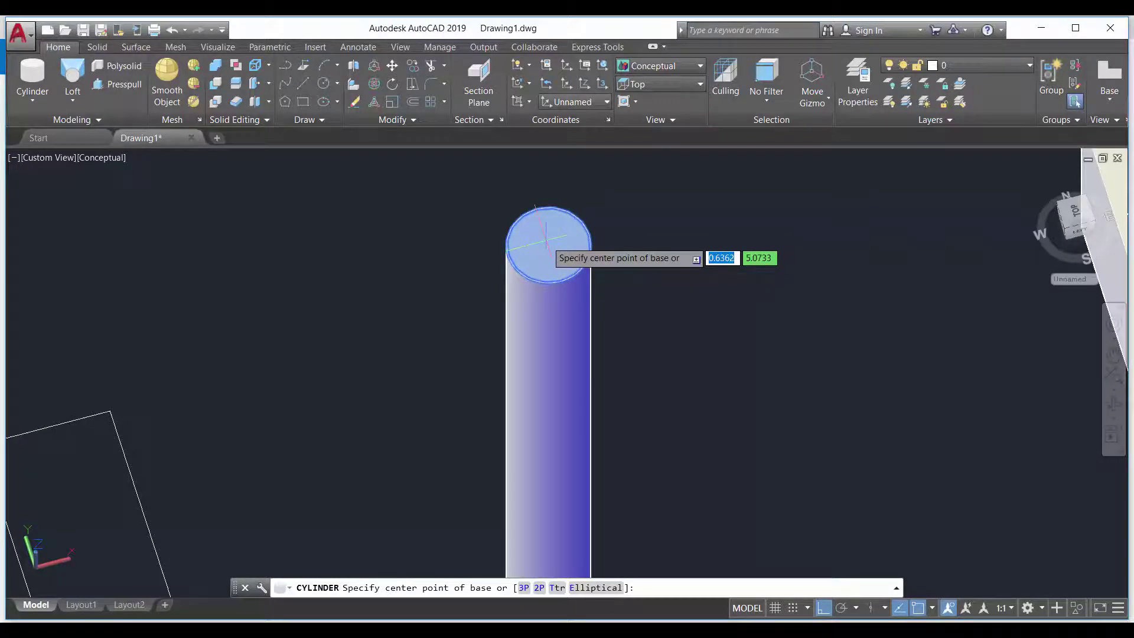
pyautogui.press('Escape')
pyautogui.press('Escape')
pyautogui.press('Escape')
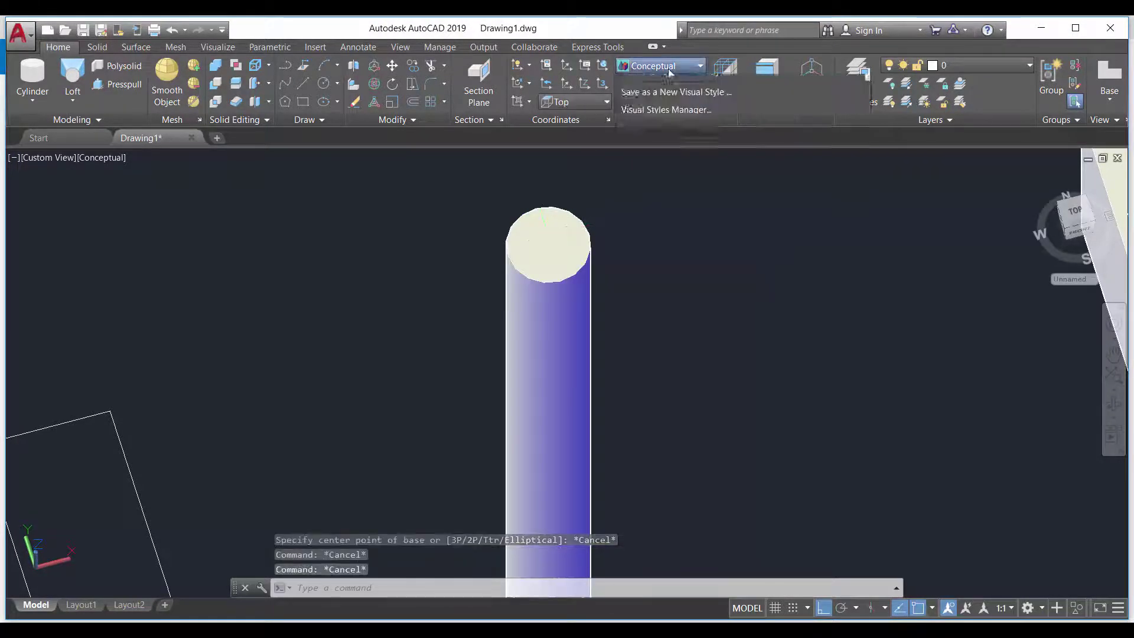
pyautogui.click(647, 96)
# Draw a cylinder of radius 7.5 and height 12 centred on the tall cylinder's top
pyautogui.click(32, 74)
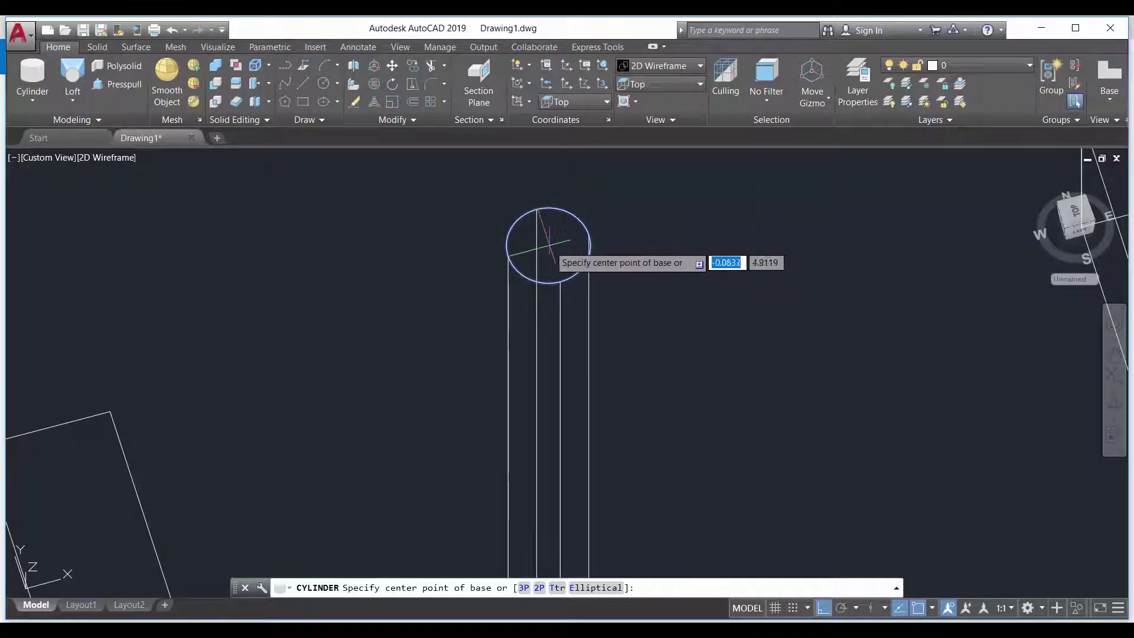
pyautogui.keyDown('shift'); pyautogui.moveTo(549, 243); pyautogui.dragTo(536, 181, button='middle'); pyautogui.keyUp('shift')
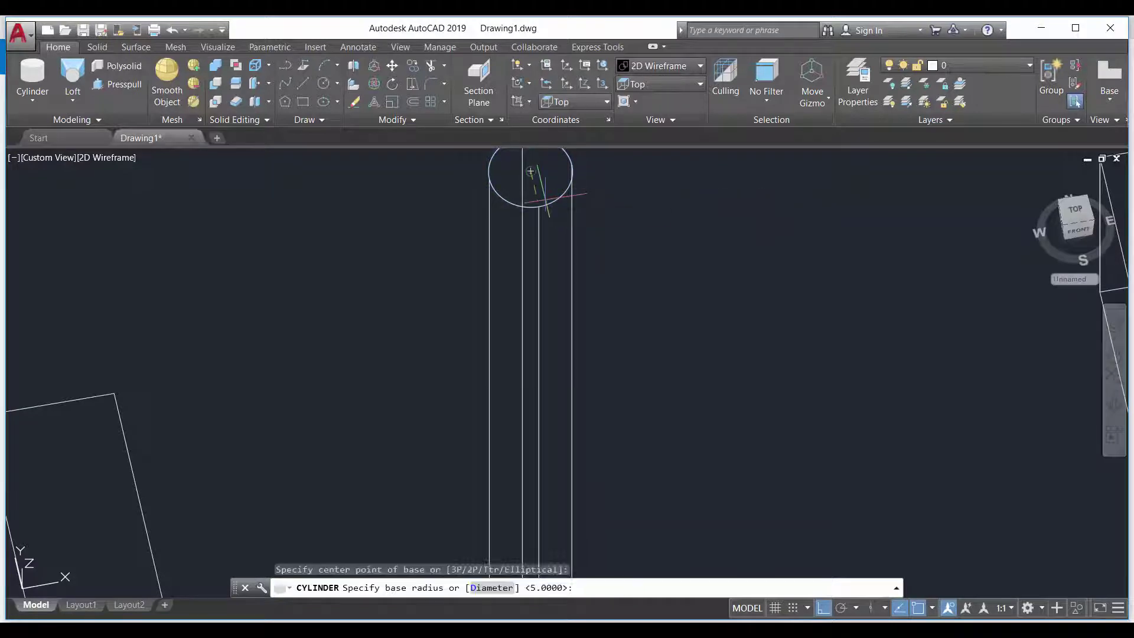
pyautogui.scroll(-2, 638, 245)
pyautogui.write('7.5')
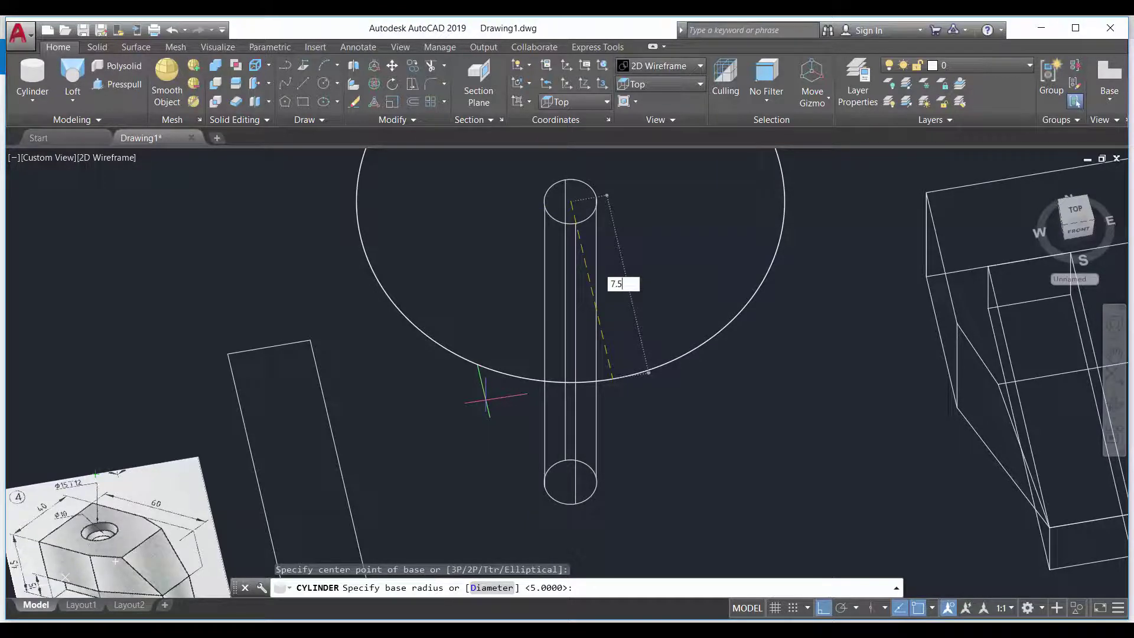
pyautogui.press('Return')
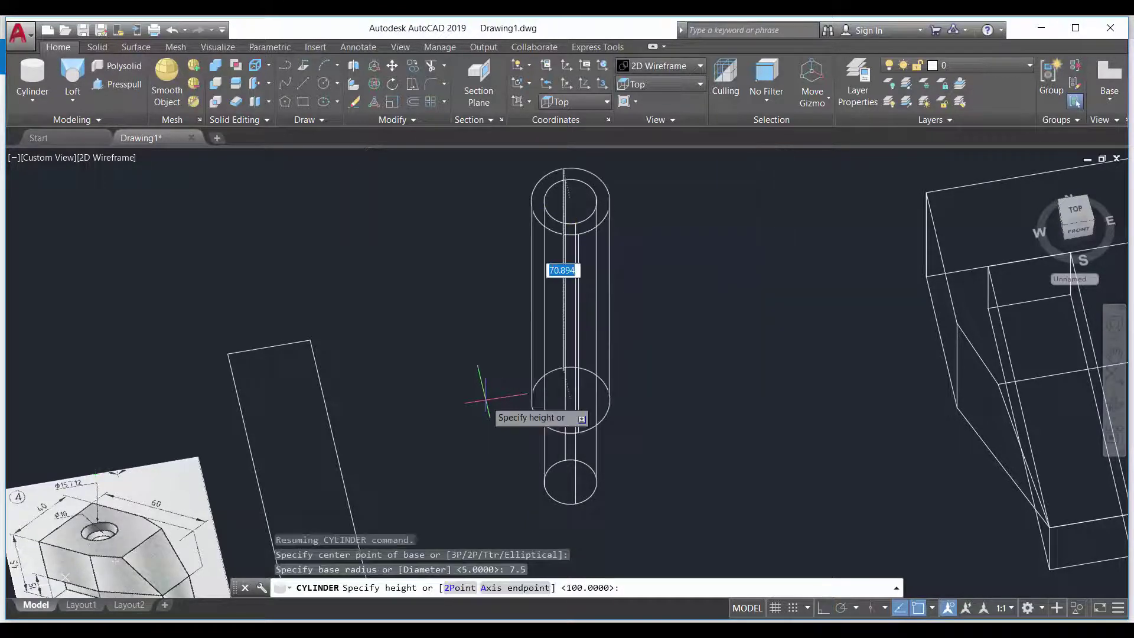
pyautogui.scroll(-3, 490, 406)
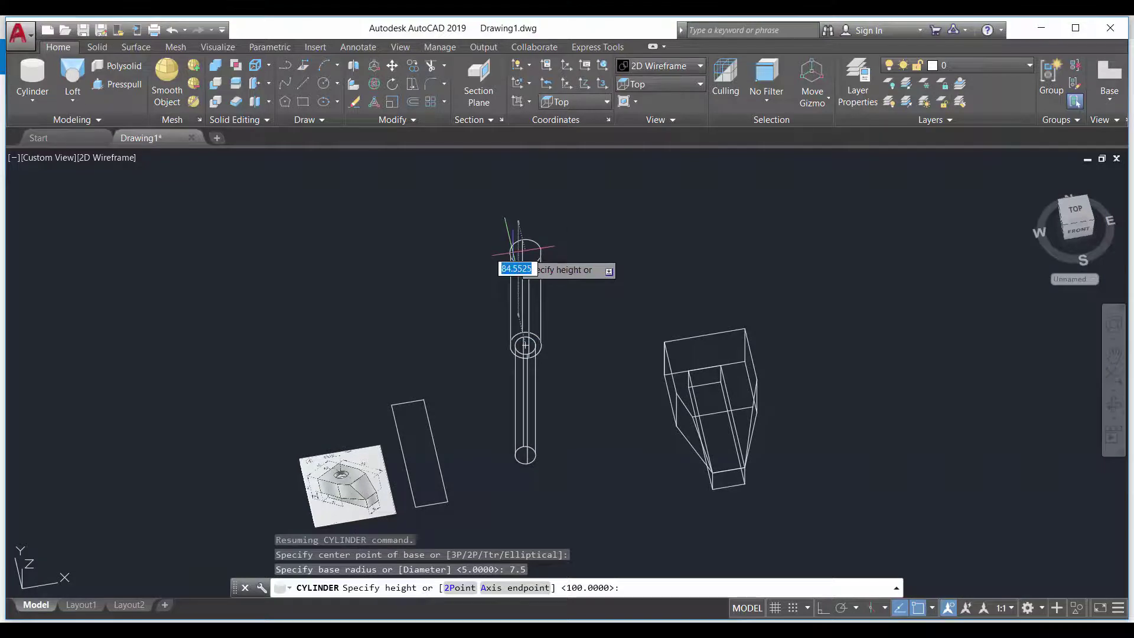
pyautogui.scroll(10, 353, 387)
pyautogui.scroll(3, 355, 372)
pyautogui.scroll(-8, 442, 393)
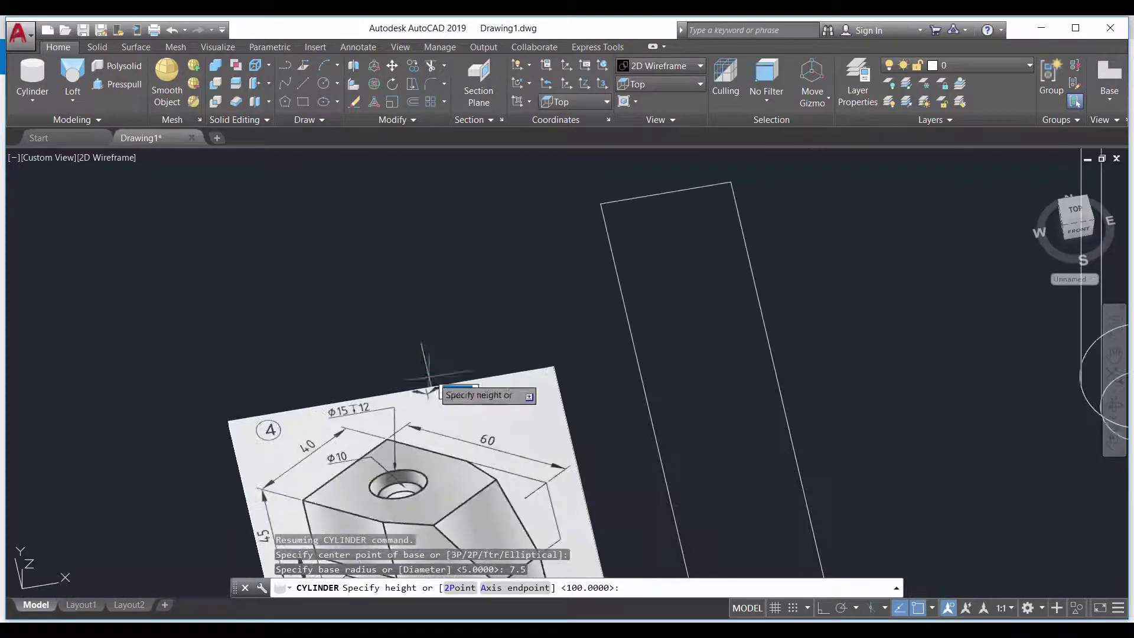
pyautogui.scroll(-3, 502, 378)
pyautogui.write('12')
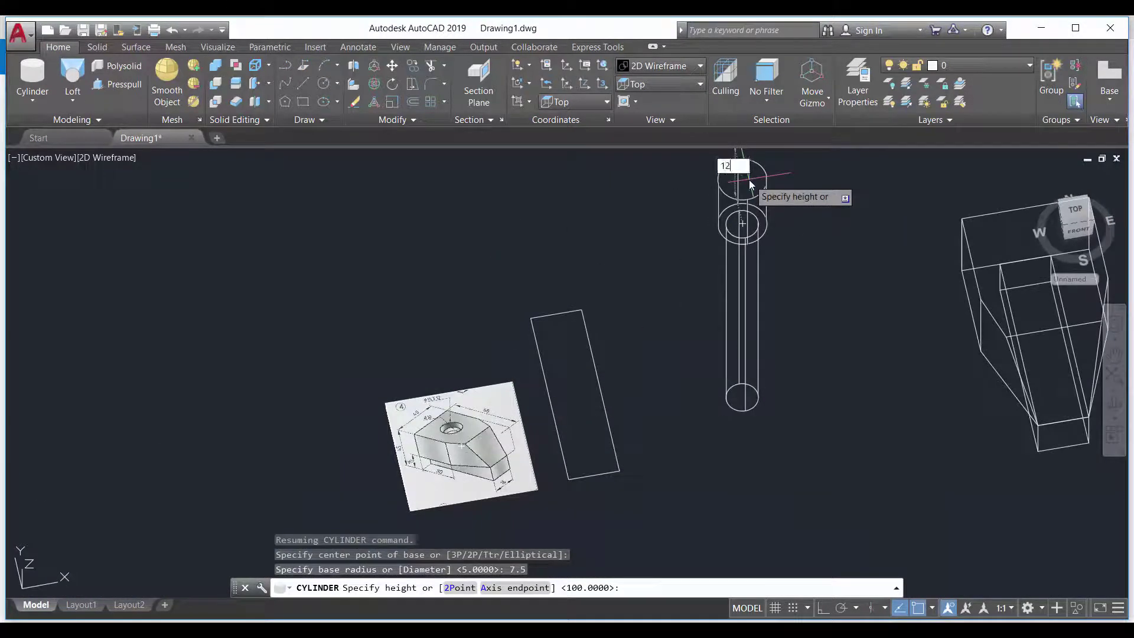
pyautogui.press('Return')
pyautogui.press('Escape')
pyautogui.press('Escape')
pyautogui.scroll(3, 774, 251)
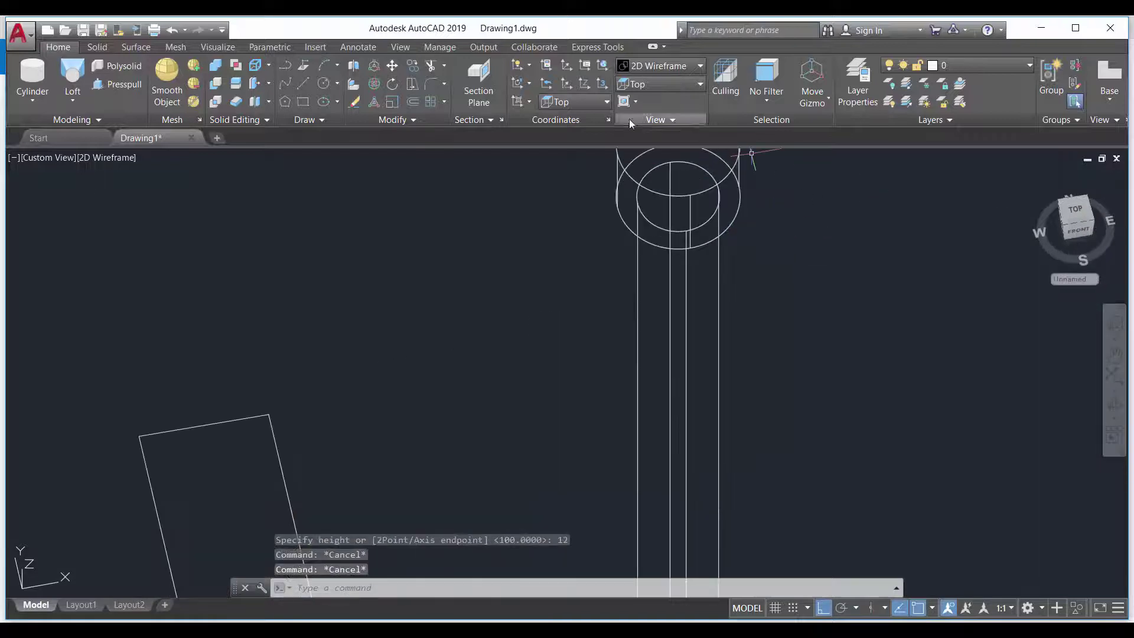
# Union the two stacked cylinders into one stepped solid
pyautogui.click(234, 86)
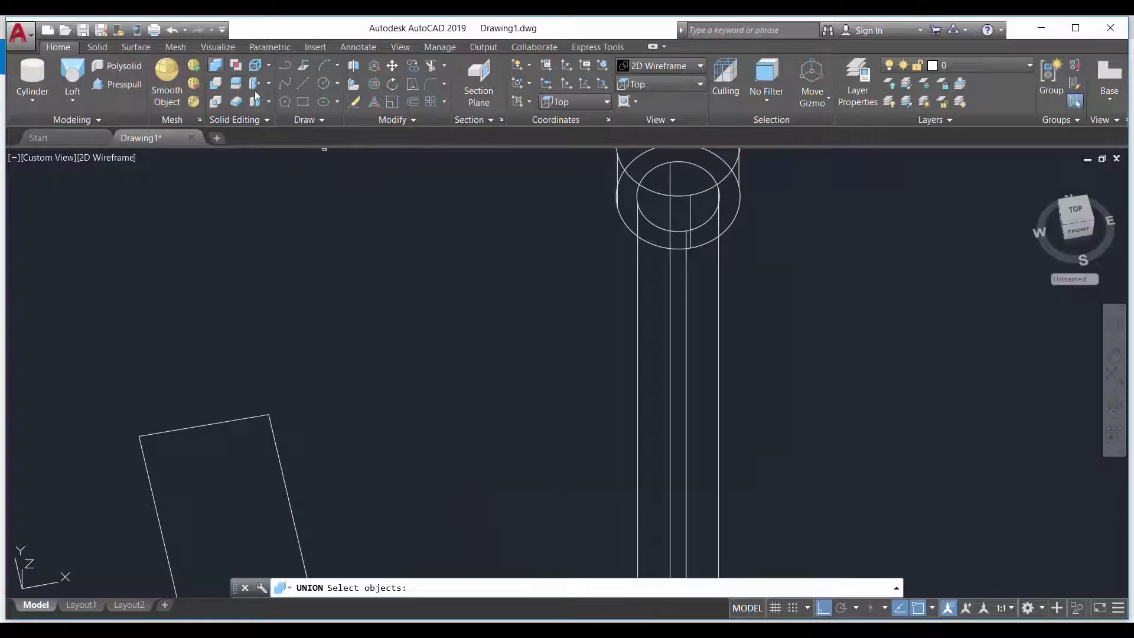
pyautogui.click(742, 336)
pyautogui.click(595, 204)
pyautogui.scroll(-5, 687, 346)
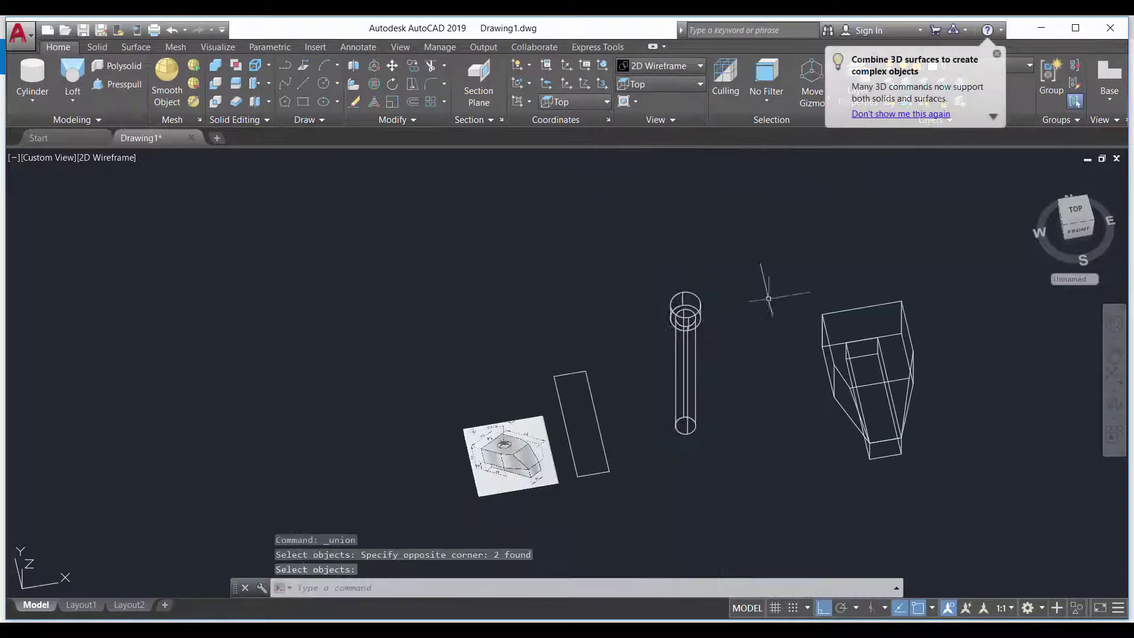
# Show the model in the Conceptual visual style and orbit to a 3D angle
pyautogui.click(659, 66)
pyautogui.click(708, 94)
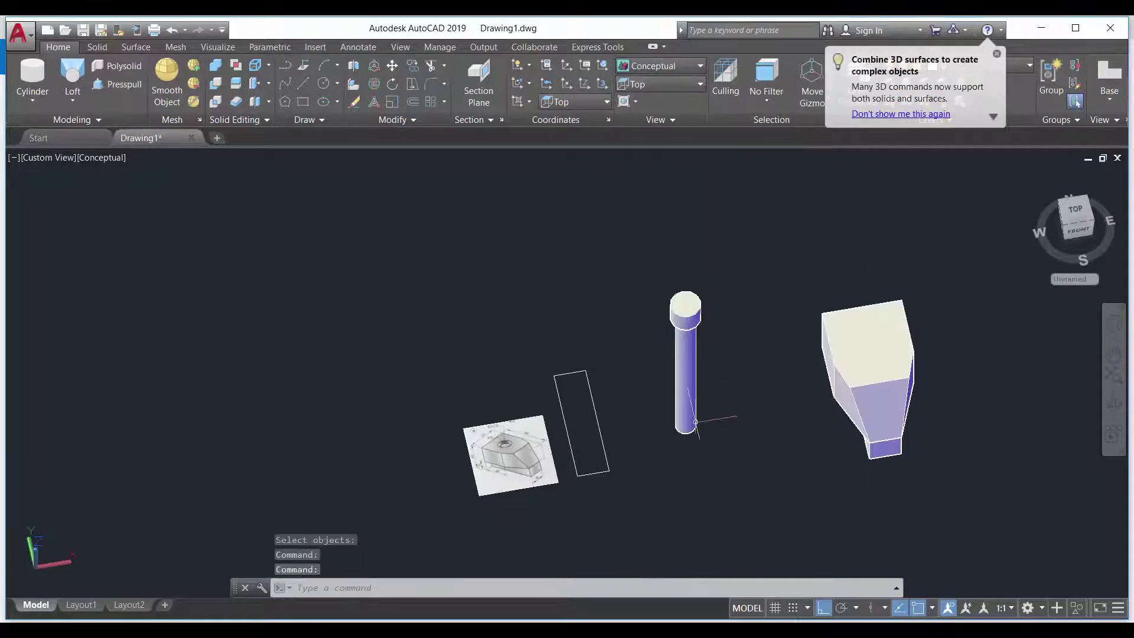
pyautogui.moveTo(779, 334)
pyautogui.keyDown('shift'); pyautogui.mouseDown(button='middle')
pyautogui.moveTo(808, 367)
pyautogui.moveTo(738, 349)
pyautogui.mouseUp(button='middle'); pyautogui.keyUp('shift')
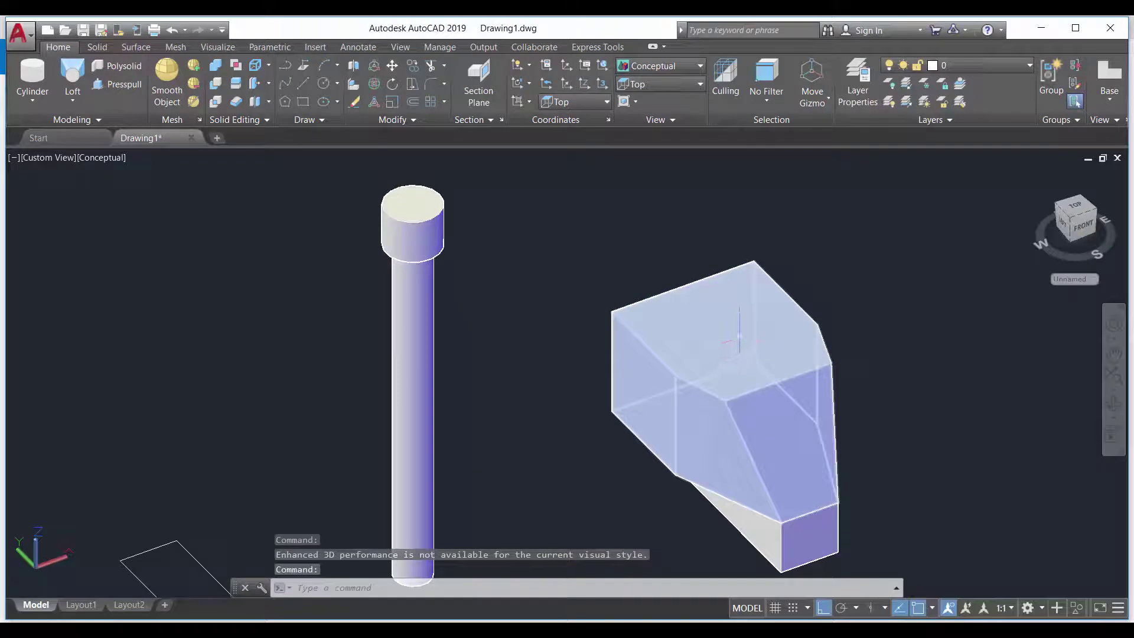
# Start moving the merged cylinder with M, using its top centre as base point
pyautogui.write('m')
pyautogui.press('Return')
pyautogui.click(423, 252)
pyautogui.press('Return')
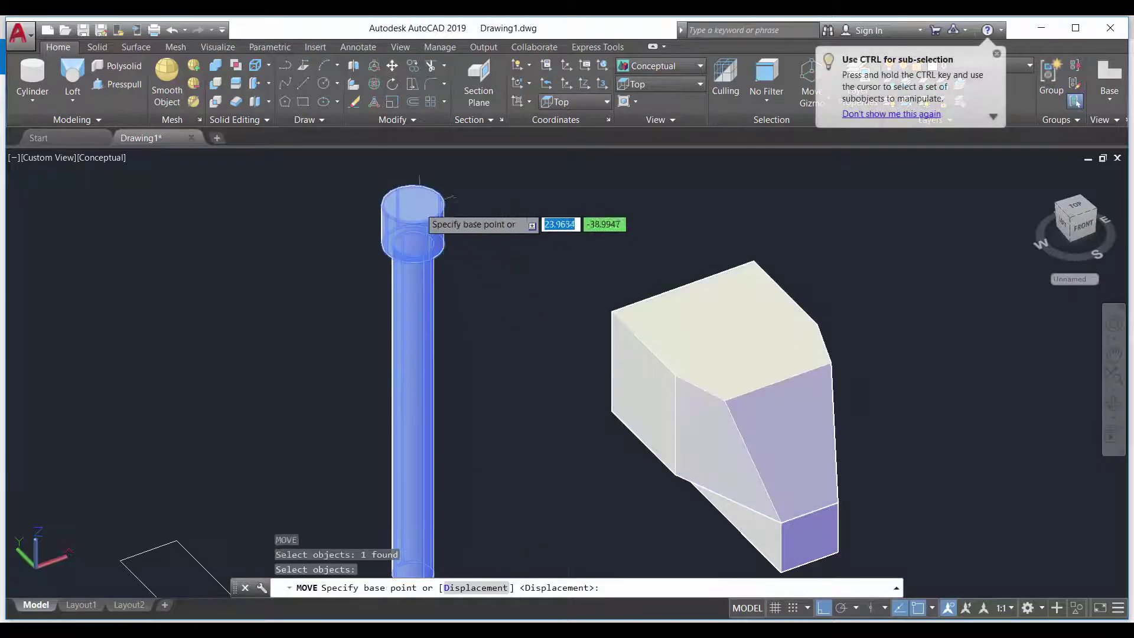
pyautogui.click(412, 204)
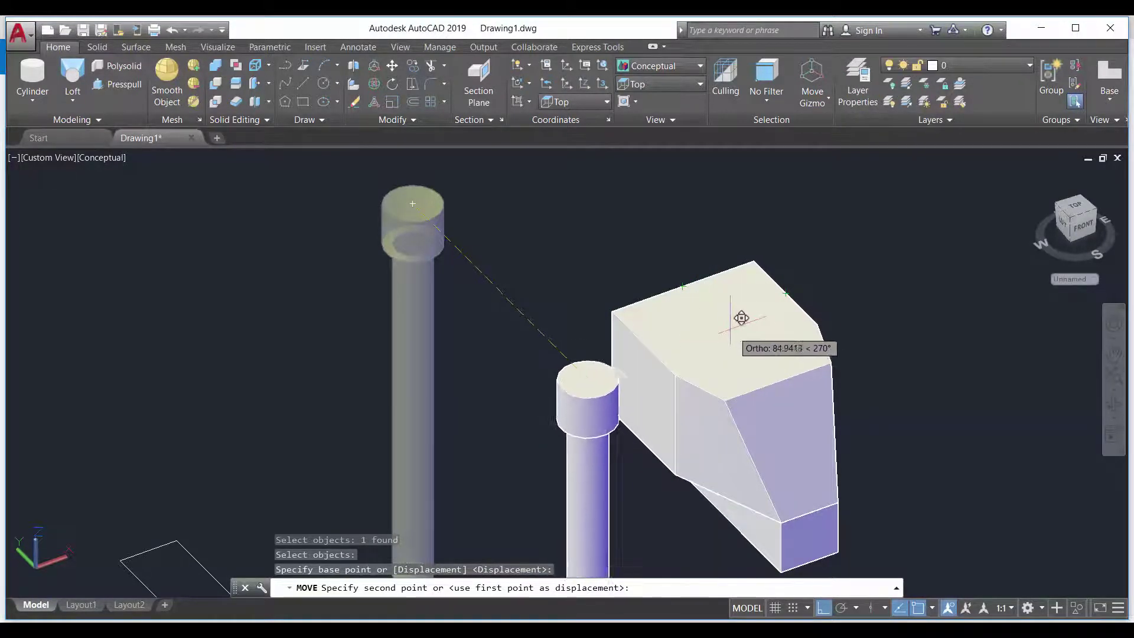
pyautogui.scroll(2, 718, 312)
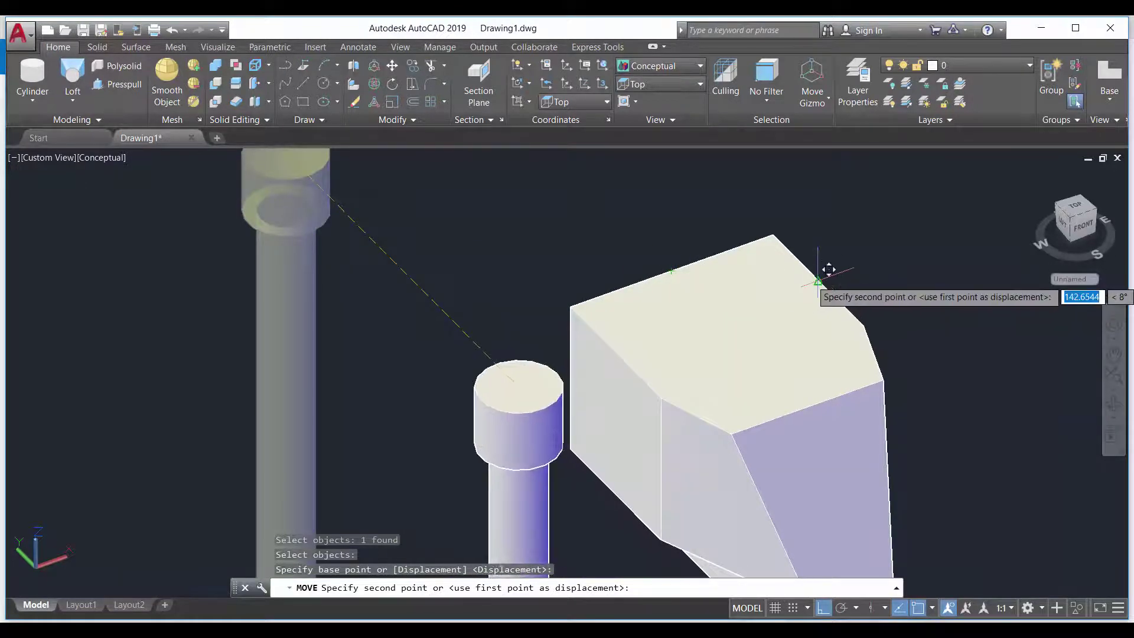
# Switch the display to 2D Wireframe
pyautogui.click(631, 68)
pyautogui.click(643, 104)
pyautogui.scroll(-2, 362, 334)
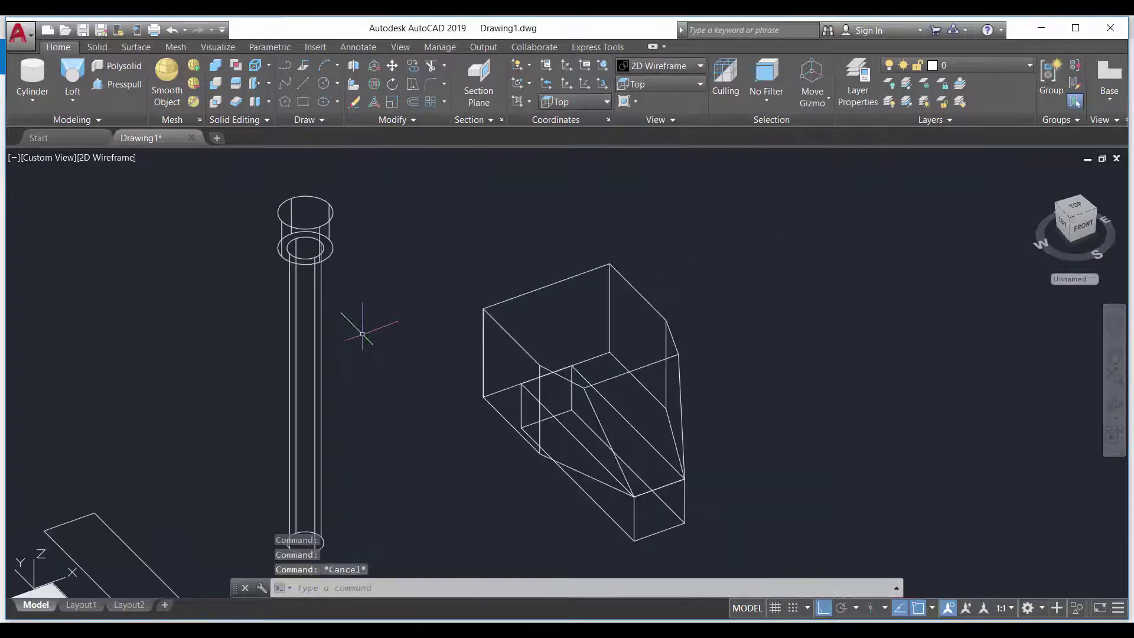
# Retry moving the cylinder from its top centre, cancel, and switch to the Top view
pyautogui.write('m')
pyautogui.press('Return')
pyautogui.click(391, 397)
pyautogui.click(253, 222)
pyautogui.press('Return')
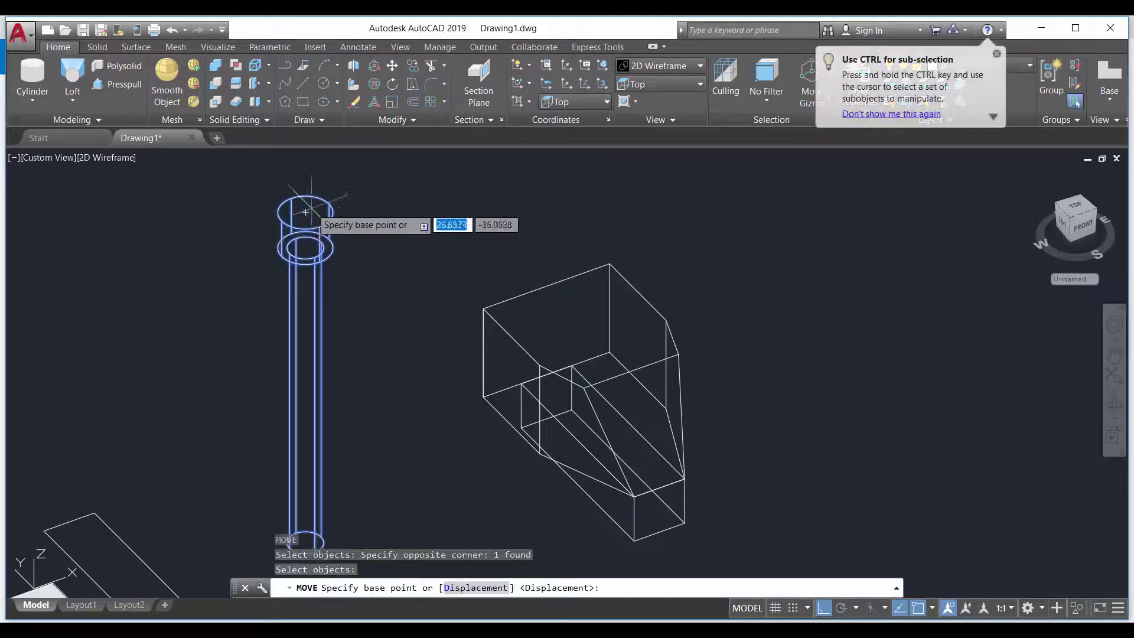
pyautogui.click(306, 212)
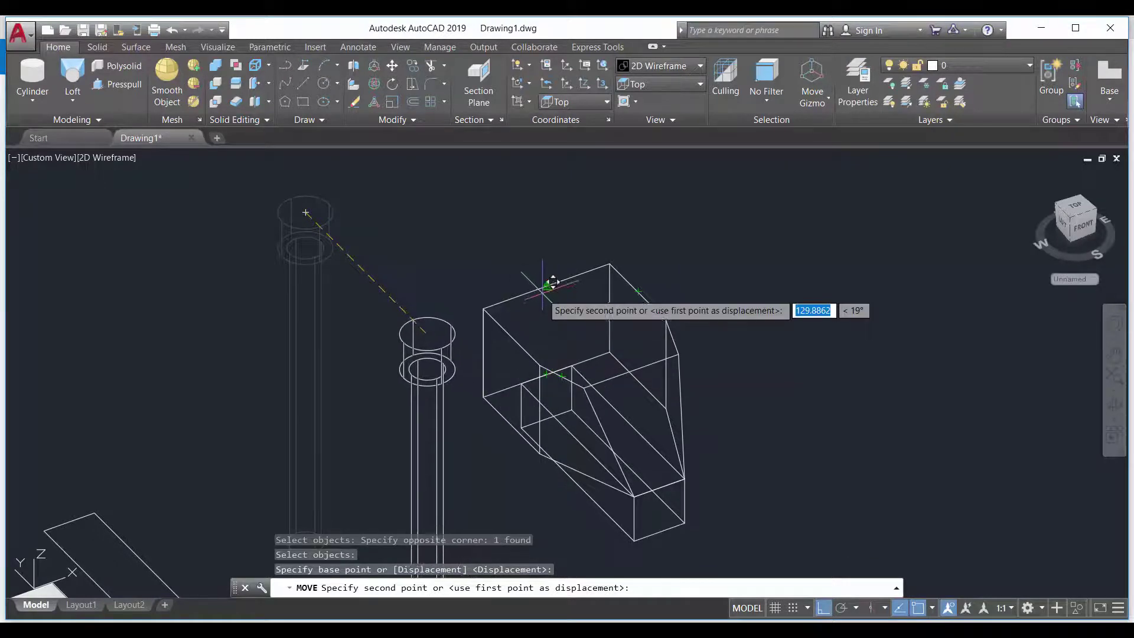
pyautogui.press('Escape')
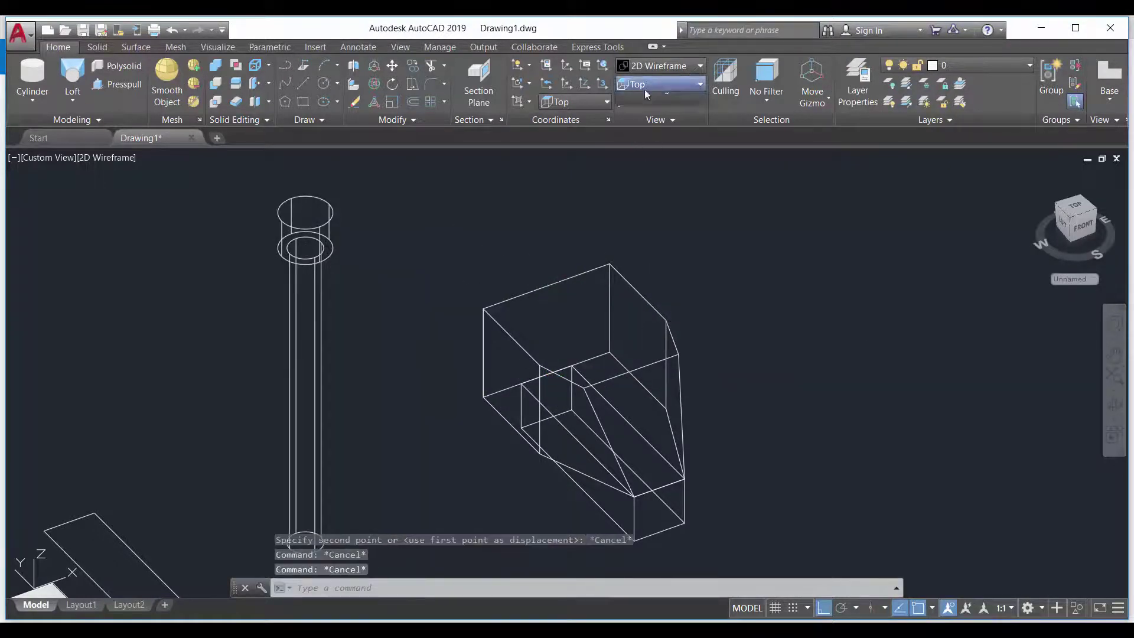
pyautogui.click(644, 88)
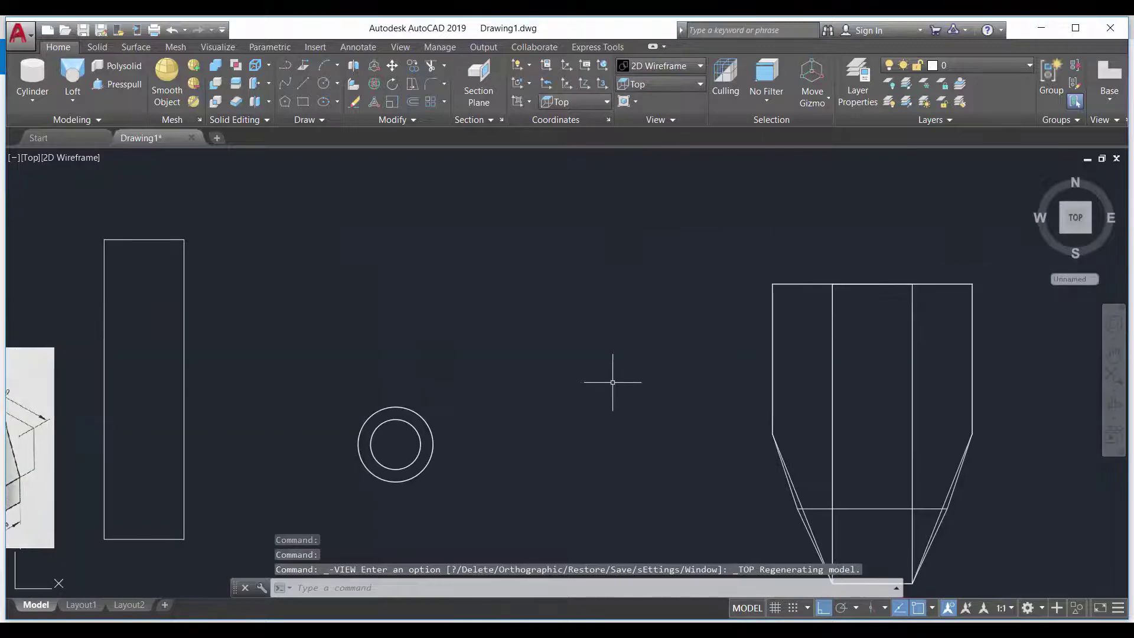
# Orbit into a 3D view and cancel a stray LINE command
pyautogui.moveTo(611, 395)
pyautogui.keyDown('shift'); pyautogui.mouseDown(button='middle')
pyautogui.moveTo(672, 389)
pyautogui.moveTo(653, 379)
pyautogui.moveTo(656, 343)
pyautogui.mouseUp(button='middle'); pyautogui.keyUp('shift')
pyautogui.write('l')
pyautogui.press('Return')
pyautogui.scroll(2, 759, 335)
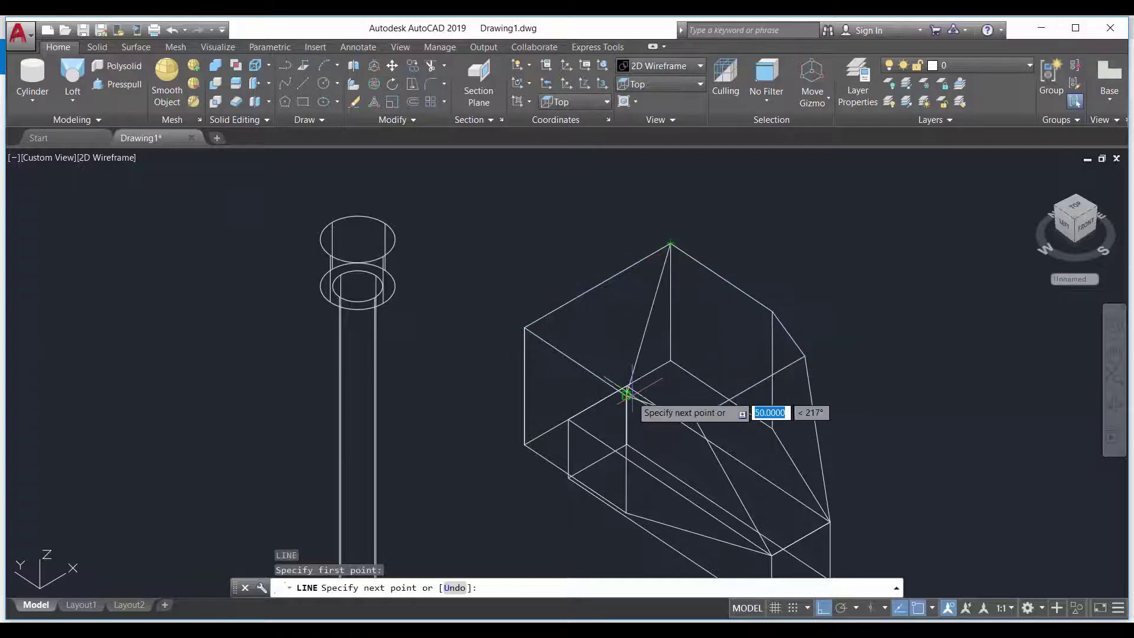
pyautogui.press('Escape')
pyautogui.press('Escape')
# Move the stepped cylinder from its top centre onto the top of the block
pyautogui.press('Return')
pyautogui.click(441, 385)
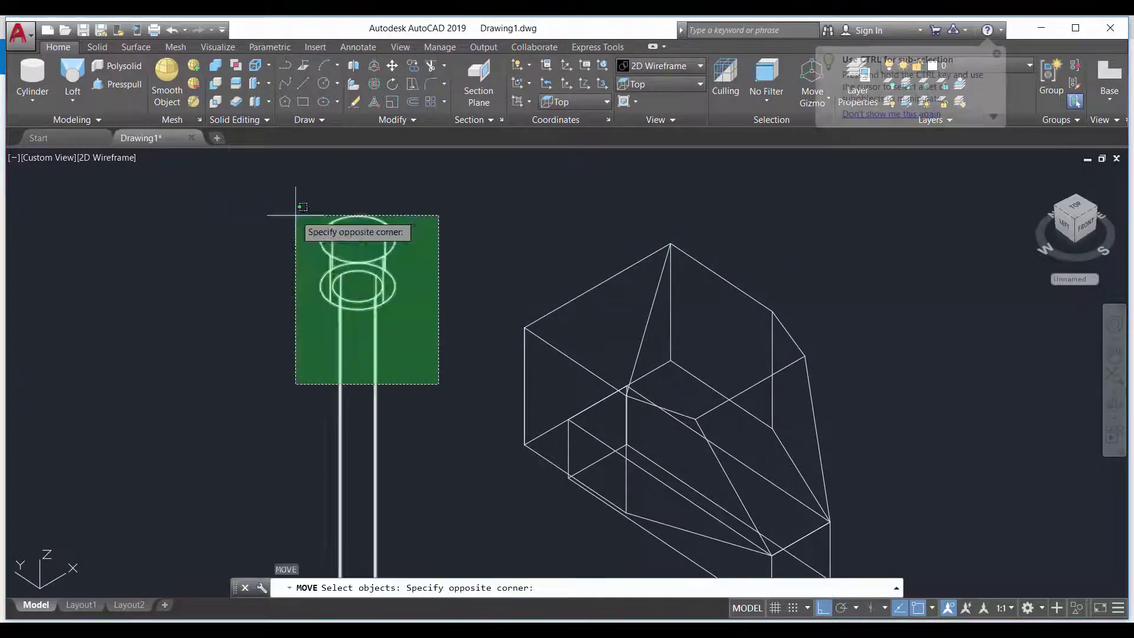
pyautogui.click(297, 214)
pyautogui.press('Return')
pyautogui.click(357, 239)
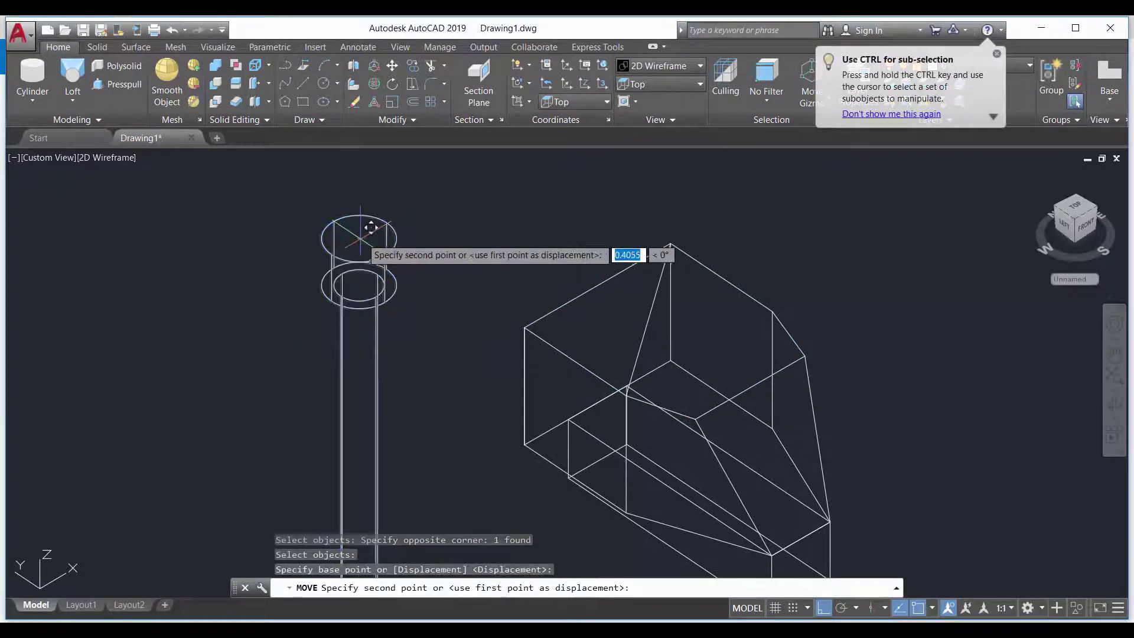
pyautogui.click(654, 323)
pyautogui.press('Escape')
pyautogui.press('Escape')
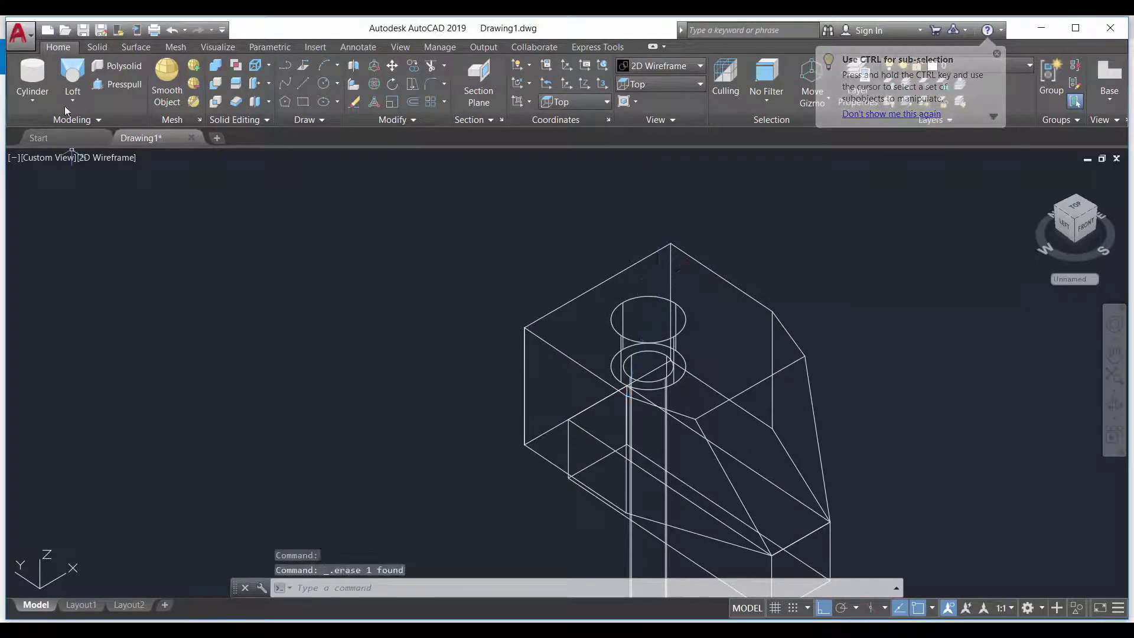
# Begin a Subtract with the block chosen as the solid to keep
pyautogui.click(214, 88)
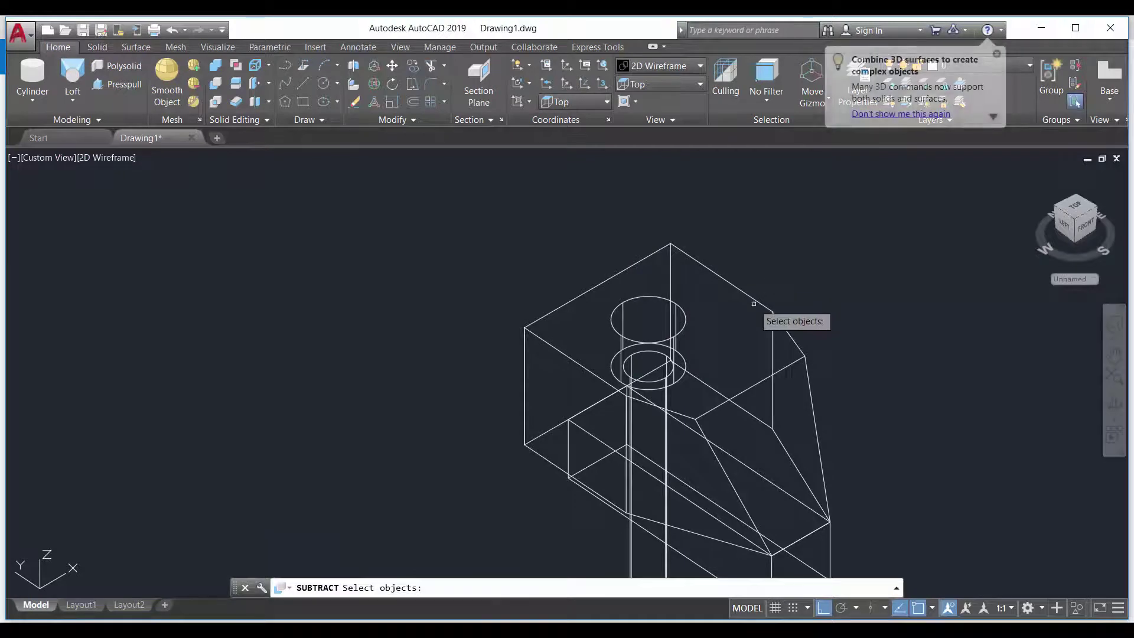
pyautogui.click(771, 317)
pyautogui.press('Return')
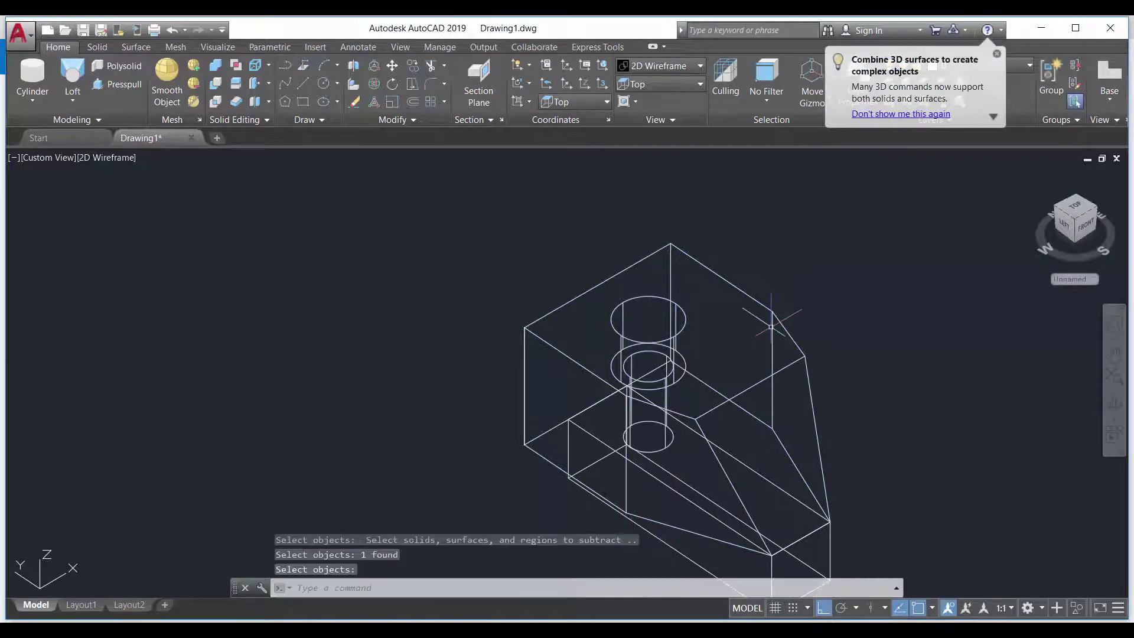
pyautogui.scroll(-5, 767, 317)
pyautogui.moveTo(644, 348)
pyautogui.keyDown('shift'); pyautogui.mouseDown(button='middle')
pyautogui.moveTo(634, 338)
pyautogui.moveTo(663, 355)
pyautogui.moveTo(717, 329)
pyautogui.moveTo(712, 376)
pyautogui.mouseUp(button='middle'); pyautogui.keyUp('shift')
# Finish subtracting the cylinder from the block and pan toward the reference drawing
pyautogui.press('Return')
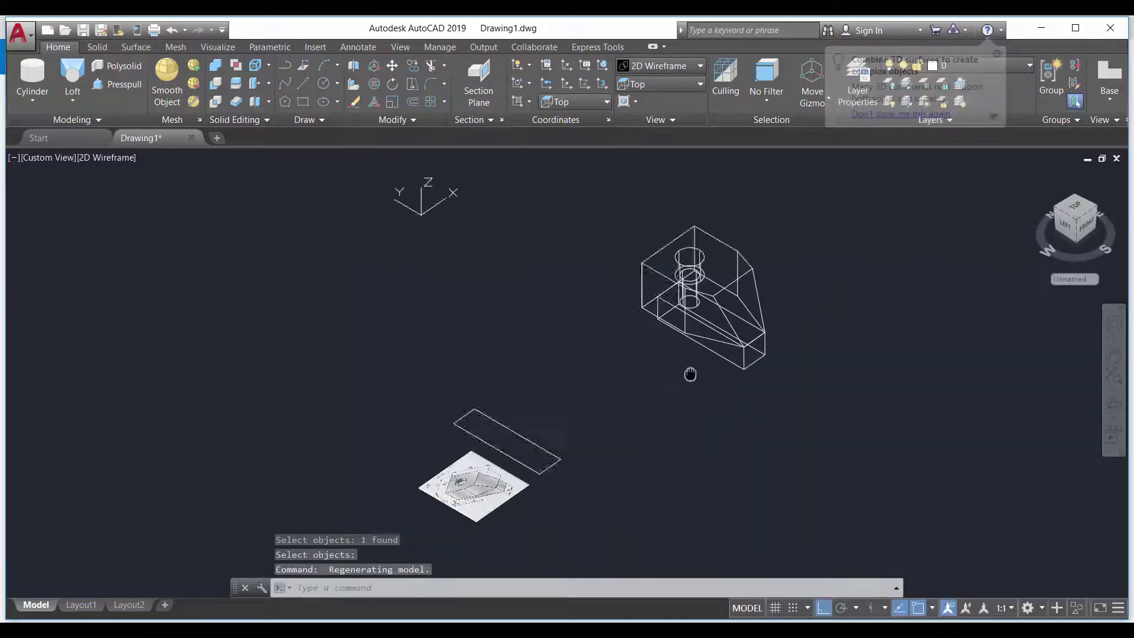
pyautogui.scroll(7, 452, 542)
pyautogui.scroll(2, 356, 377)
pyautogui.moveTo(219, 401); pyautogui.dragTo(420, 342, button='middle')
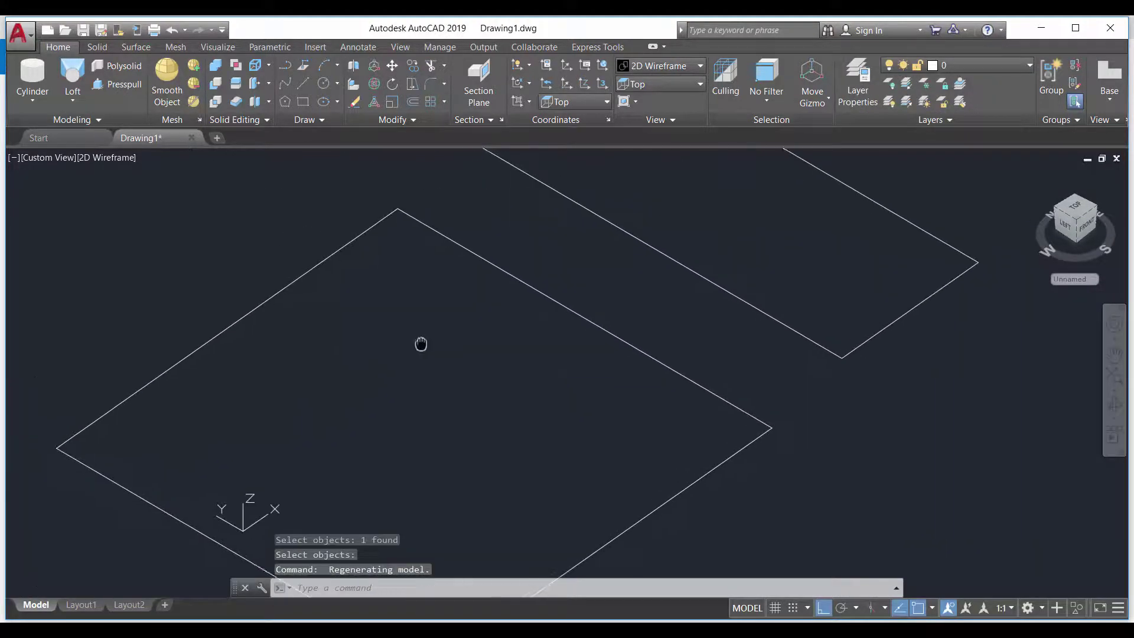
pyautogui.scroll(2, 384, 313)
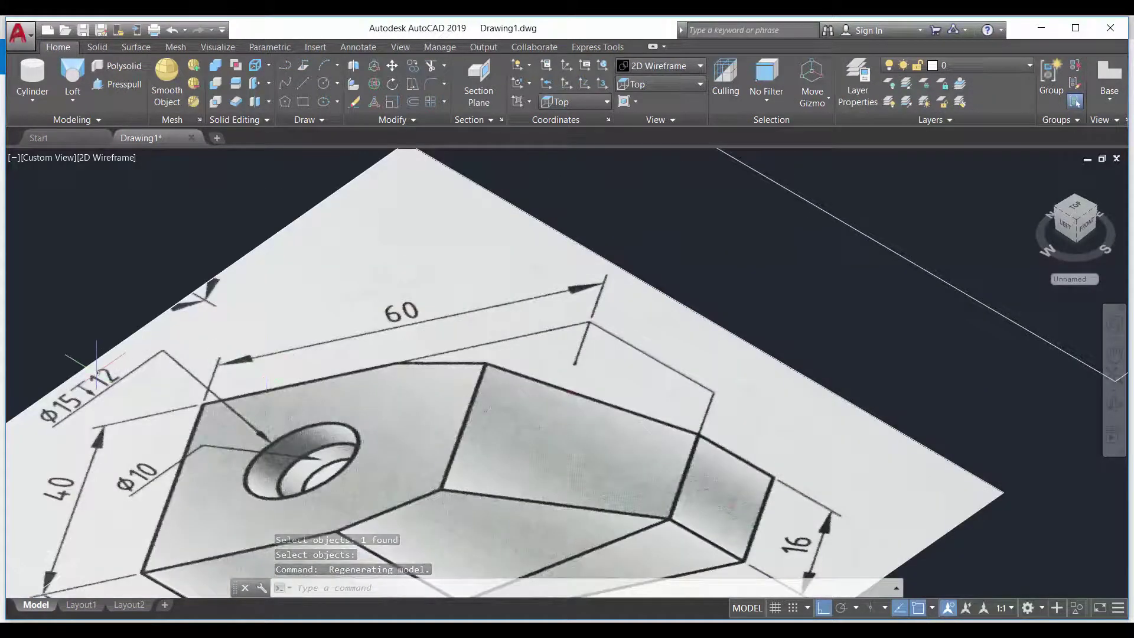
pyautogui.scroll(-5, 347, 457)
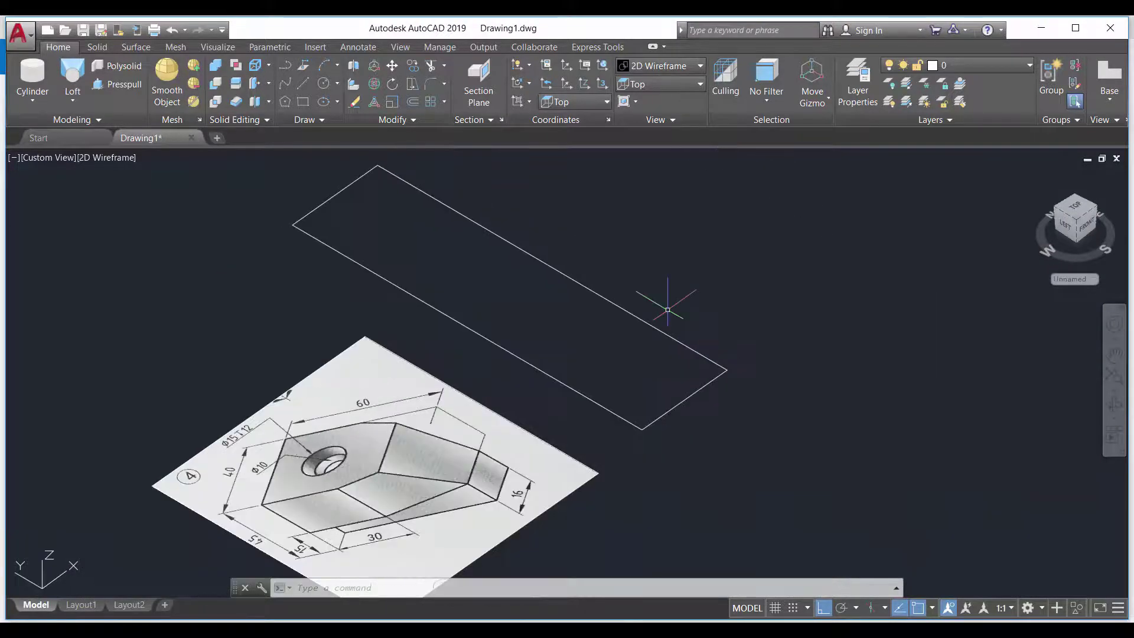
# Set the visual style to Conceptual
pyautogui.click(659, 72)
pyautogui.click(707, 97)
pyautogui.scroll(-5, 612, 417)
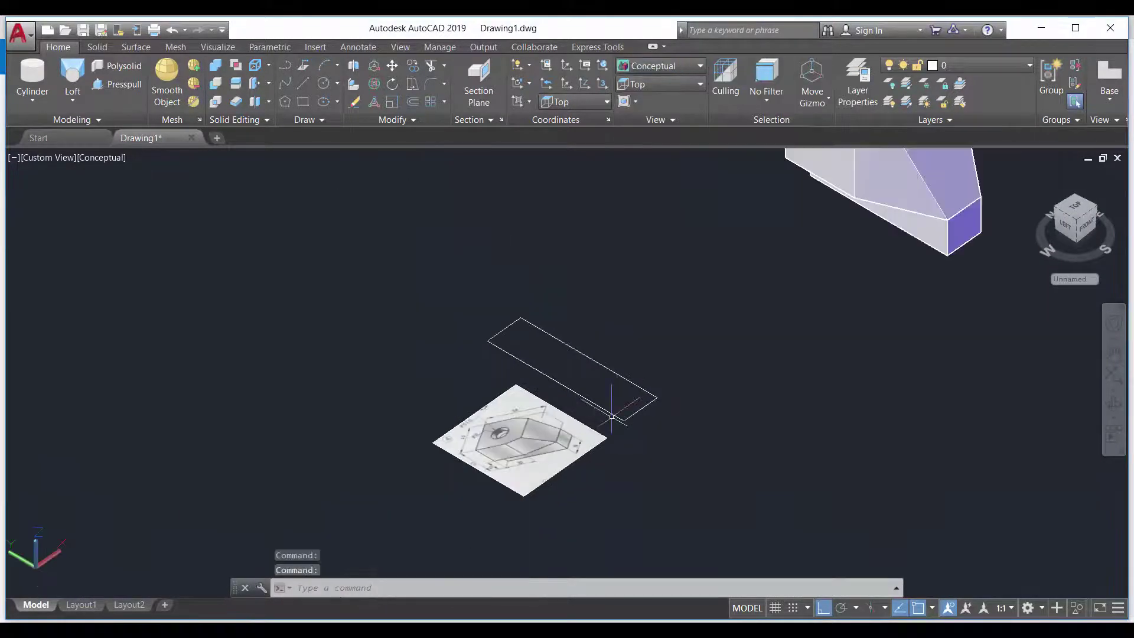
# Delete the reference image and its rectangle outline
pyautogui.click(628, 494)
pyautogui.click(430, 314)
pyautogui.press('Delete')
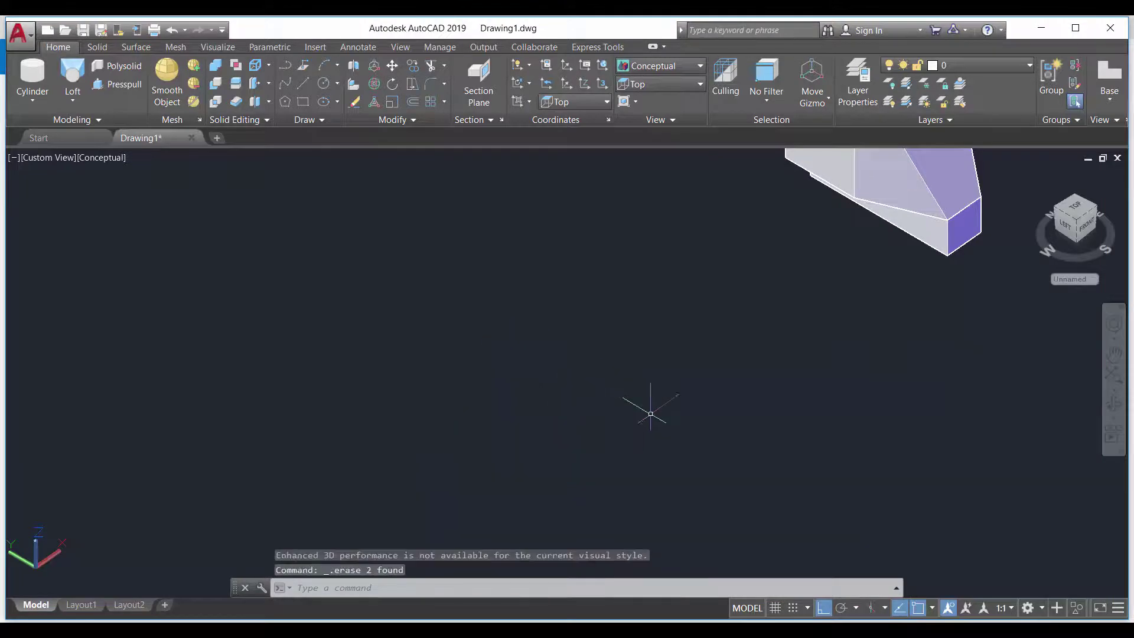
pyautogui.scroll(-3, 647, 405)
pyautogui.scroll(3, 620, 410)
pyautogui.scroll(3, 696, 337)
# Orbit the solid to inspect its top, front and other sides
pyautogui.moveTo(696, 338)
pyautogui.keyDown('shift'); pyautogui.mouseDown(button='middle')
pyautogui.moveTo(666, 408)
pyautogui.moveTo(734, 173)
pyautogui.mouseUp(button='middle'); pyautogui.keyUp('shift')
pyautogui.scroll(-3, 754, 328)
pyautogui.scroll(3, 730, 330)
pyautogui.moveTo(730, 330)
pyautogui.keyDown('shift'); pyautogui.mouseDown(button='middle')
pyautogui.moveTo(699, 332)
pyautogui.moveTo(711, 499)
pyautogui.mouseUp(button='middle'); pyautogui.keyUp('shift')
pyautogui.moveTo(683, 249)
pyautogui.keyDown('shift'); pyautogui.mouseDown(button='middle')
pyautogui.moveTo(741, 425)
pyautogui.moveTo(706, 375)
pyautogui.moveTo(670, 205)
pyautogui.moveTo(718, 398)
pyautogui.moveTo(807, 360)
pyautogui.mouseUp(button='middle'); pyautogui.keyUp('shift')
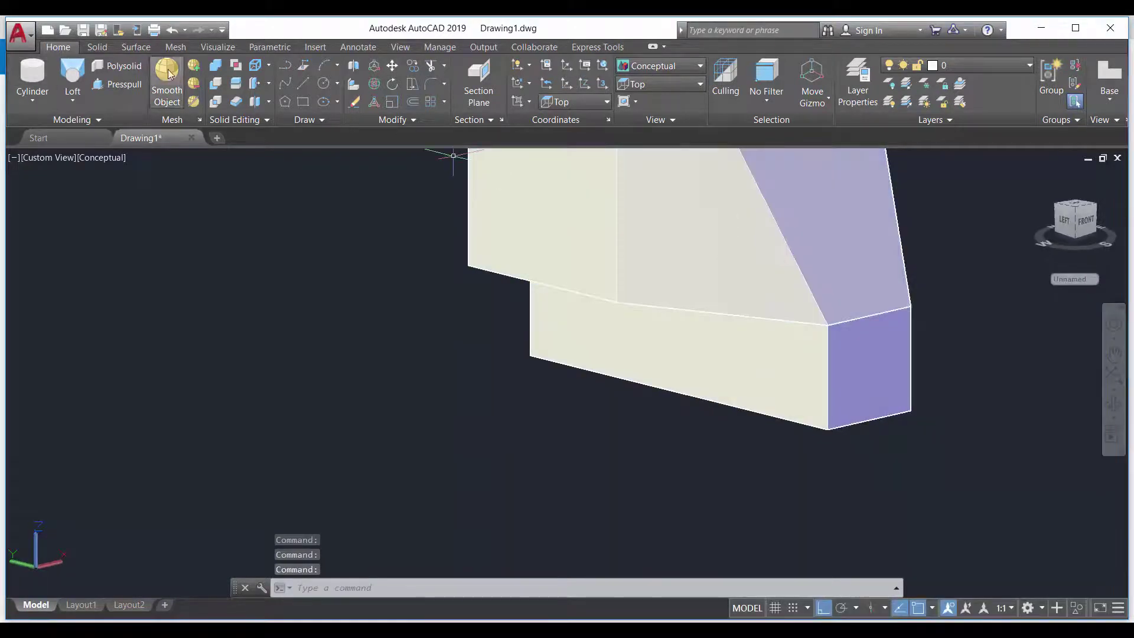
# Union the two solids into a single block
pyautogui.click(206, 66)
pyautogui.click(567, 259)
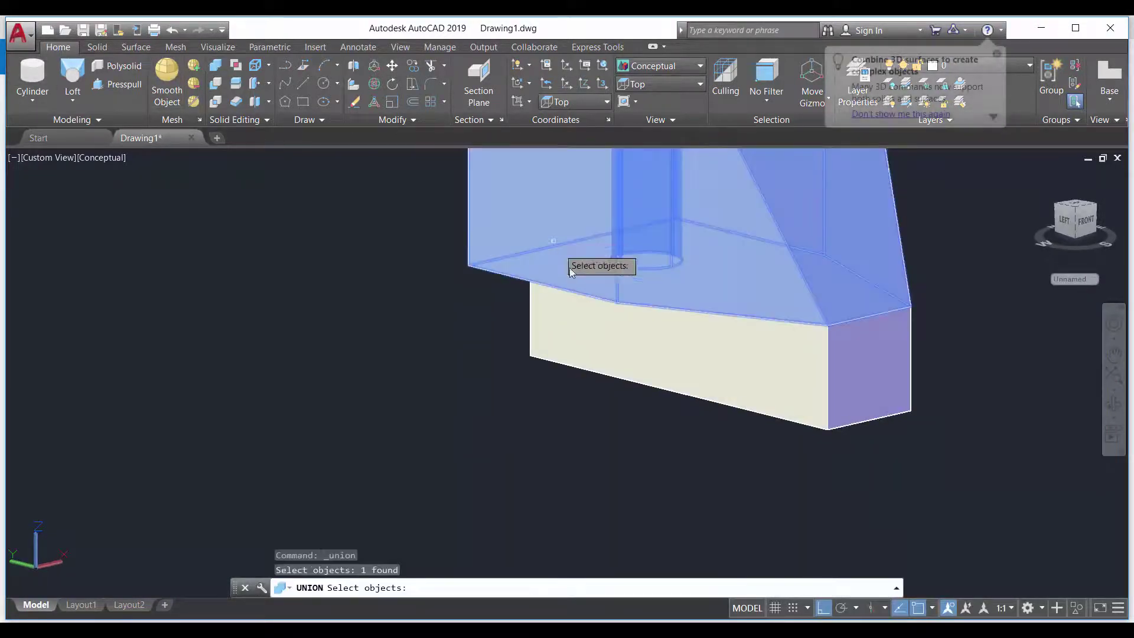
pyautogui.click(593, 319)
pyautogui.press('Return')
pyautogui.keyDown('shift'); pyautogui.moveTo(651, 242); pyautogui.dragTo(626, 300, button='middle'); pyautogui.keyUp('shift')
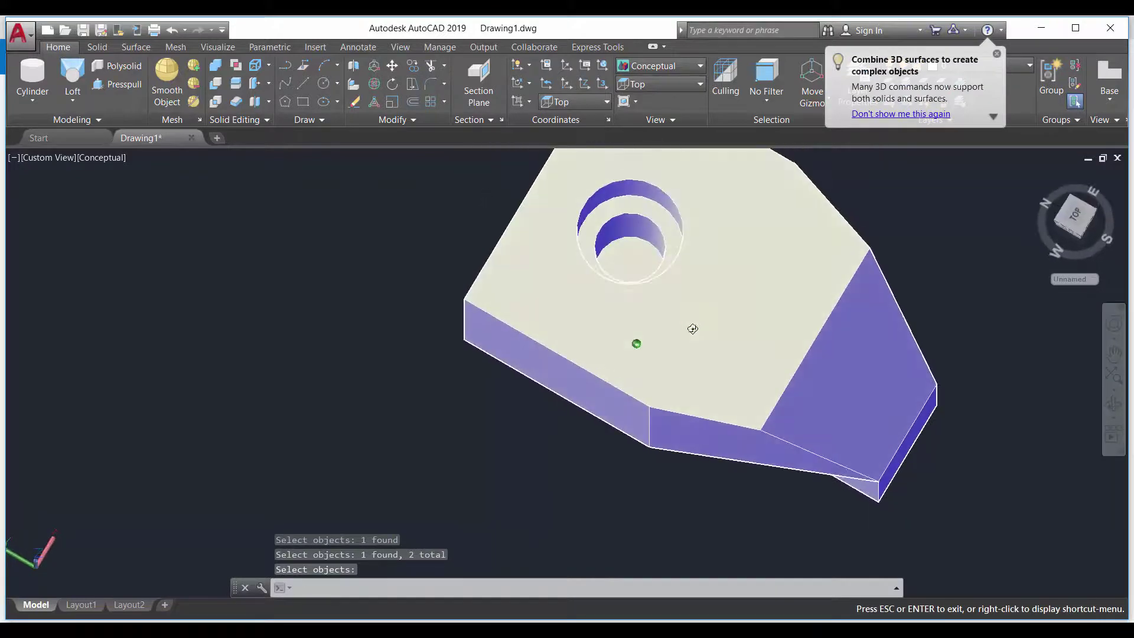
pyautogui.press('Return')
# Presspull the hole's inner circle down through the solid
pyautogui.click(124, 85)
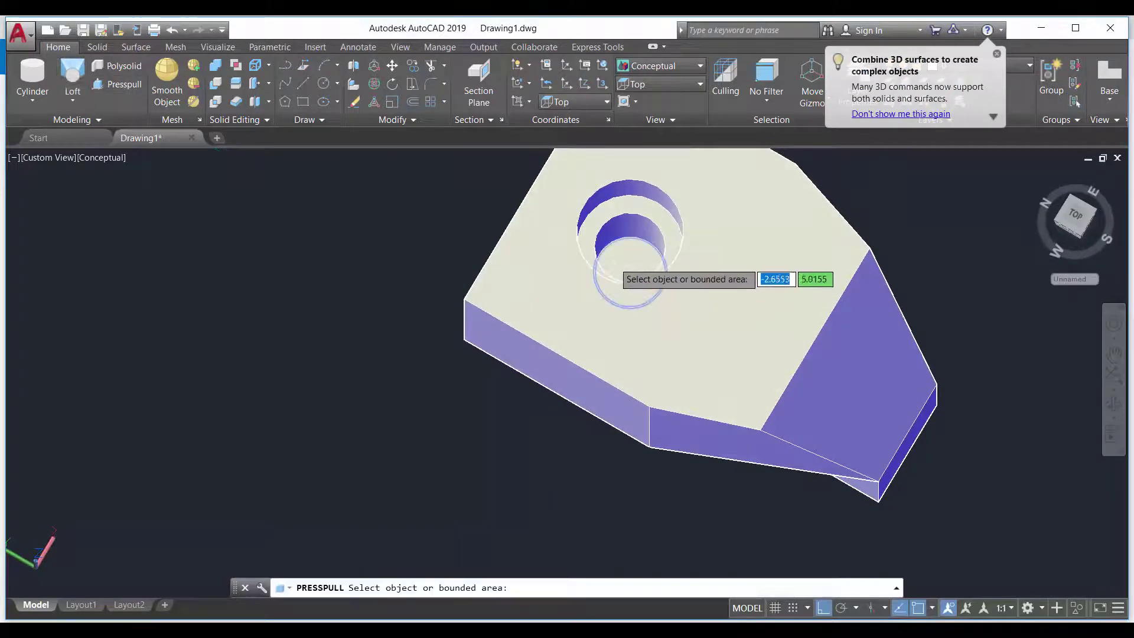
pyautogui.click(630, 273)
pyautogui.click(628, 531)
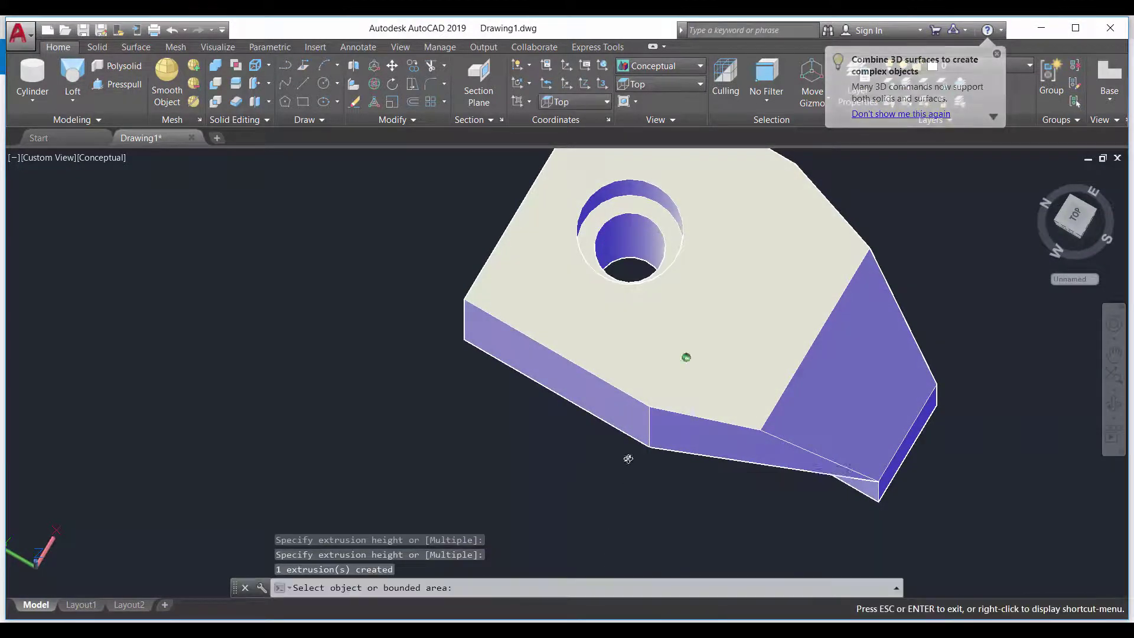
pyautogui.moveTo(628, 458)
pyautogui.keyDown('shift'); pyautogui.mouseDown(button='middle')
pyautogui.moveTo(612, 298)
pyautogui.moveTo(628, 210)
pyautogui.moveTo(589, 405)
pyautogui.moveTo(536, 488)
pyautogui.moveTo(579, 354)
pyautogui.mouseUp(button='middle'); pyautogui.keyUp('shift')
pyautogui.press('Escape')
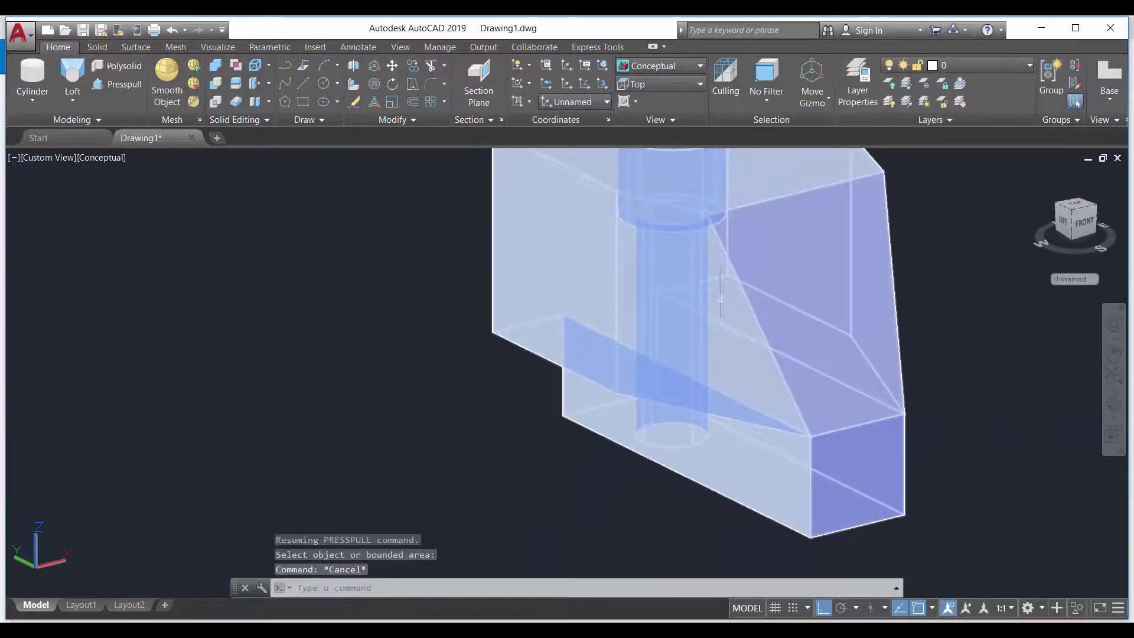
pyautogui.scroll(-5, 692, 240)
pyautogui.scroll(3, 717, 298)
pyautogui.scroll(1, 740, 355)
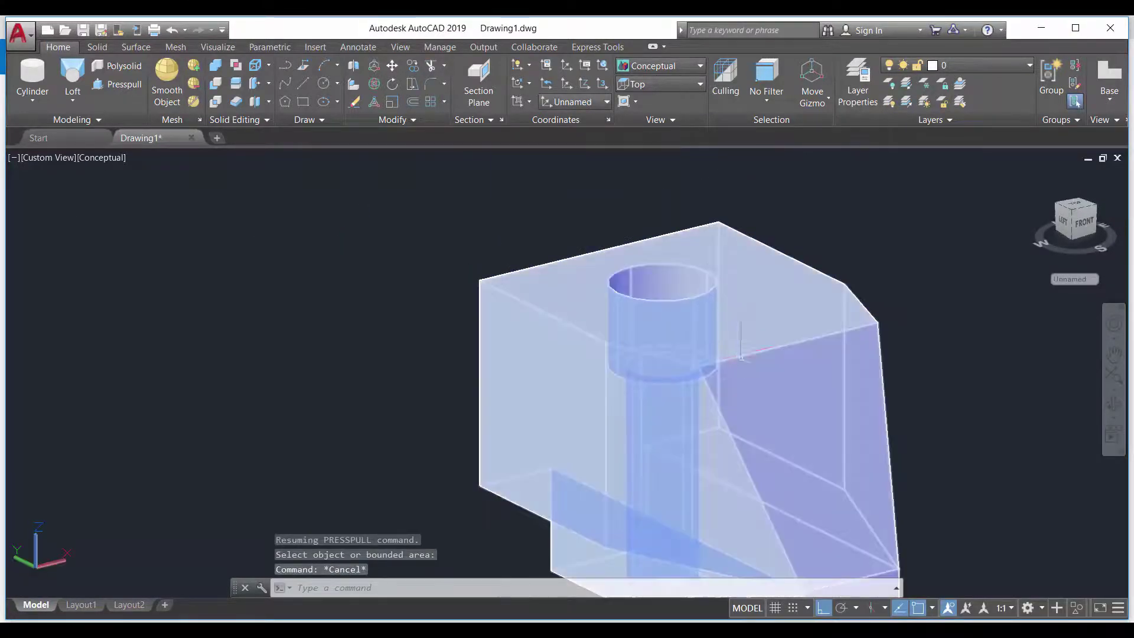
pyautogui.moveTo(693, 366)
pyautogui.keyDown('shift'); pyautogui.mouseDown(button='middle')
pyautogui.moveTo(476, 380)
pyautogui.moveTo(480, 301)
pyautogui.mouseUp(button='middle'); pyautogui.keyUp('shift')
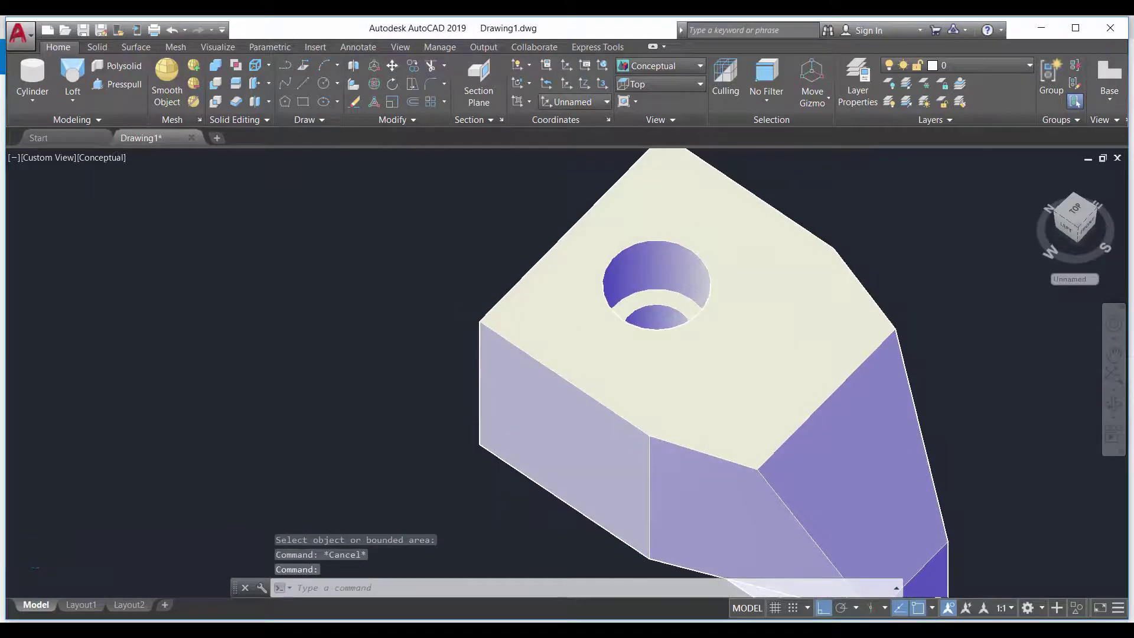
pyautogui.scroll(2, 88, 177)
# Presspull the counterbore's ring area by 2 units and orbit to check the result
pyautogui.click(120, 86)
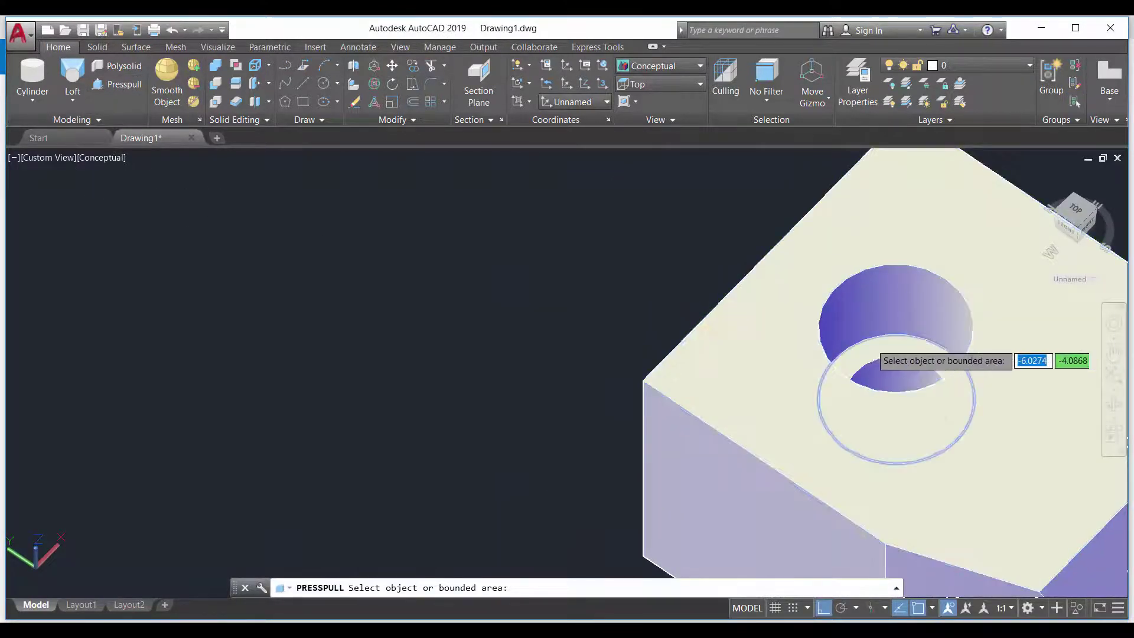
pyautogui.click(898, 346)
pyautogui.scroll(-3, 900, 313)
pyautogui.scroll(2, 899, 313)
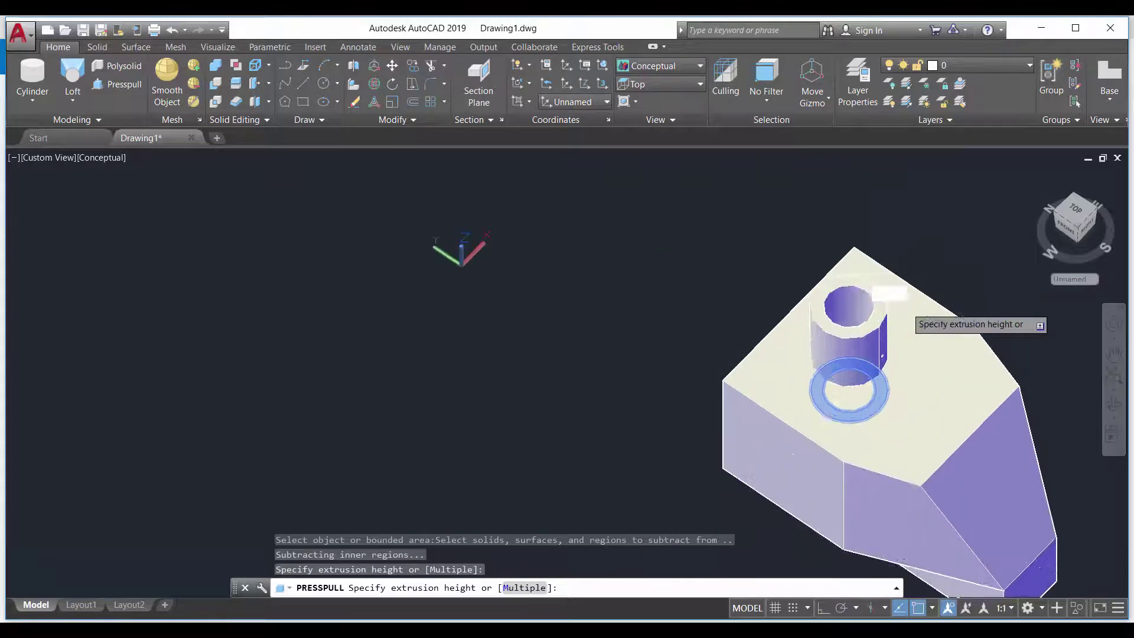
pyautogui.scroll(2, 899, 306)
pyautogui.click(899, 317)
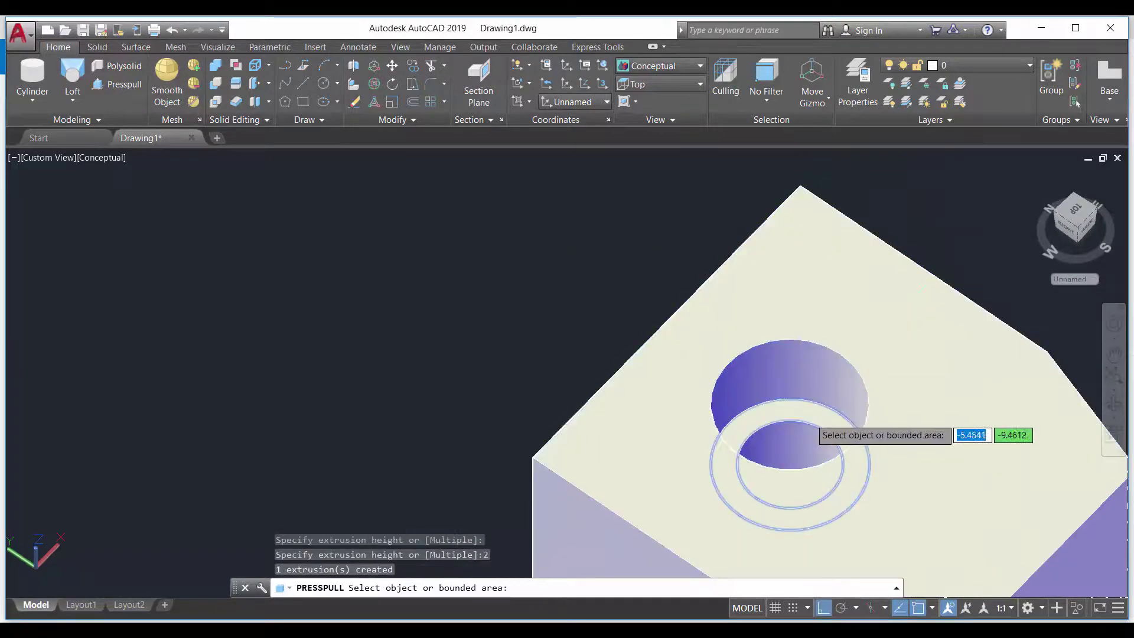
pyautogui.moveTo(815, 432)
pyautogui.keyDown('shift'); pyautogui.mouseDown(button='middle')
pyautogui.moveTo(792, 347)
pyautogui.moveTo(823, 344)
pyautogui.moveTo(831, 405)
pyautogui.moveTo(689, 406)
pyautogui.moveTo(738, 473)
pyautogui.moveTo(812, 373)
pyautogui.mouseUp(button='middle'); pyautogui.keyUp('shift')
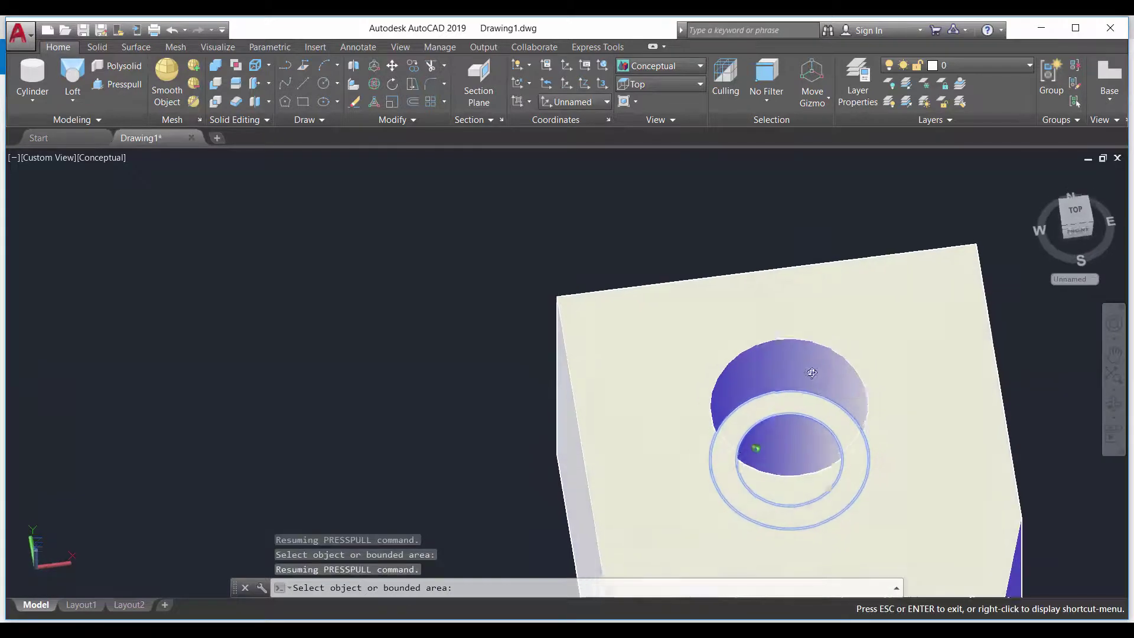
pyautogui.press('Escape')
pyautogui.click(792, 418)
pyautogui.keyDown('shift'); pyautogui.moveTo(791, 417); pyautogui.dragTo(784, 342, button='middle'); pyautogui.keyUp('shift')
pyautogui.keyDown('shift'); pyautogui.moveTo(862, 487); pyautogui.dragTo(857, 434, button='middle'); pyautogui.keyUp('shift')
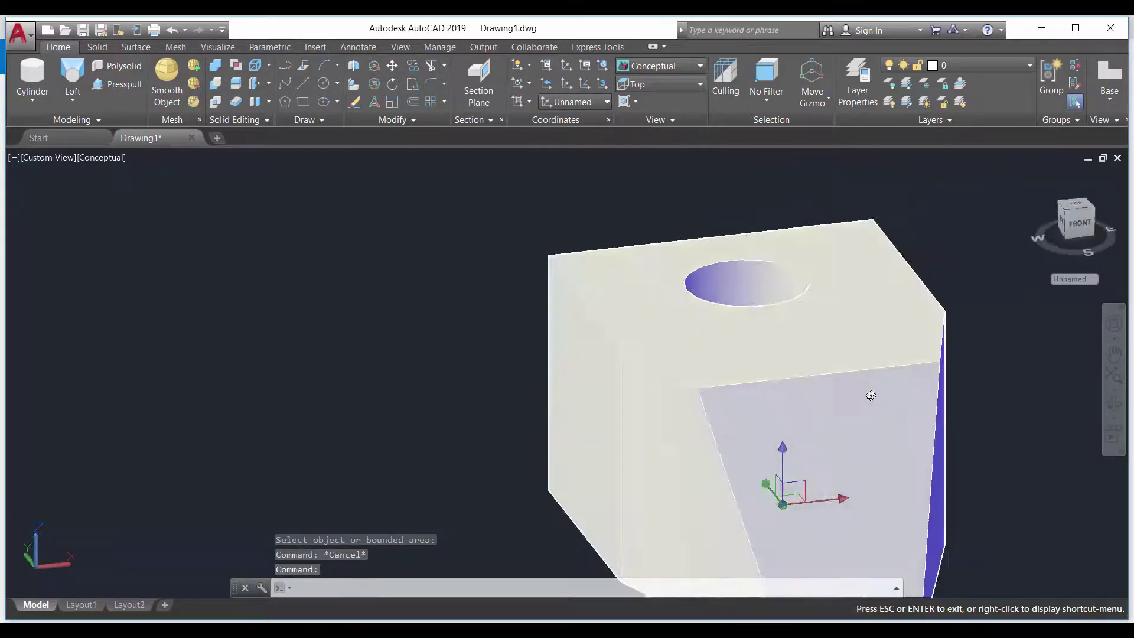
pyautogui.scroll(-5, 858, 434)
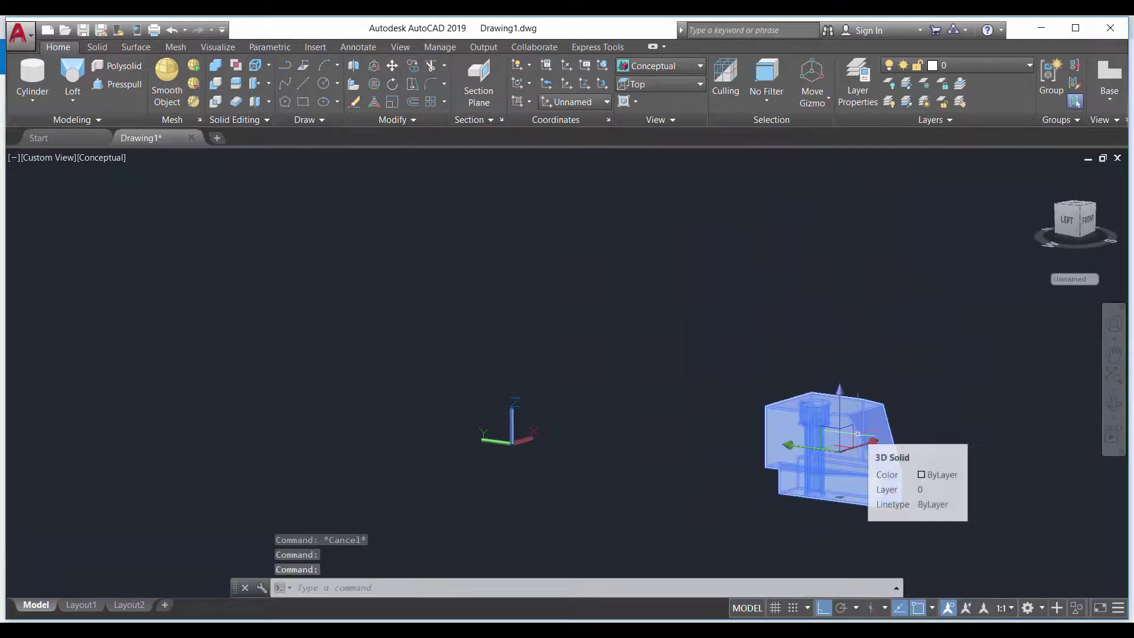
pyautogui.moveTo(855, 436)
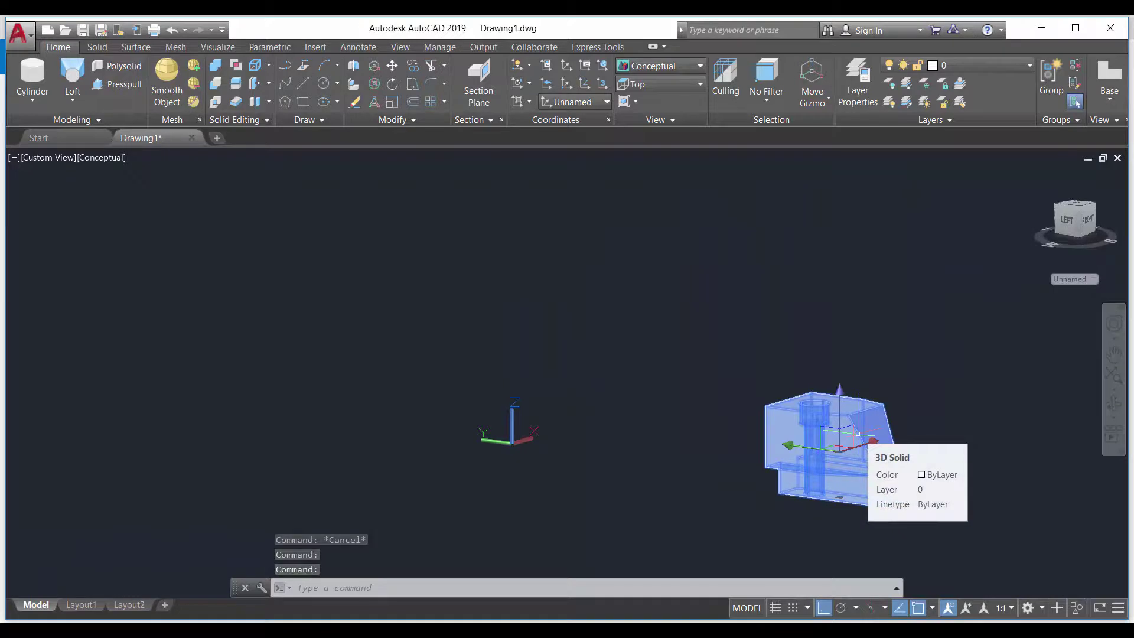
pyautogui.press('Escape')
pyautogui.keyDown('shift'); pyautogui.moveTo(726, 481); pyautogui.dragTo(816, 468, button='middle'); pyautogui.keyUp('shift')
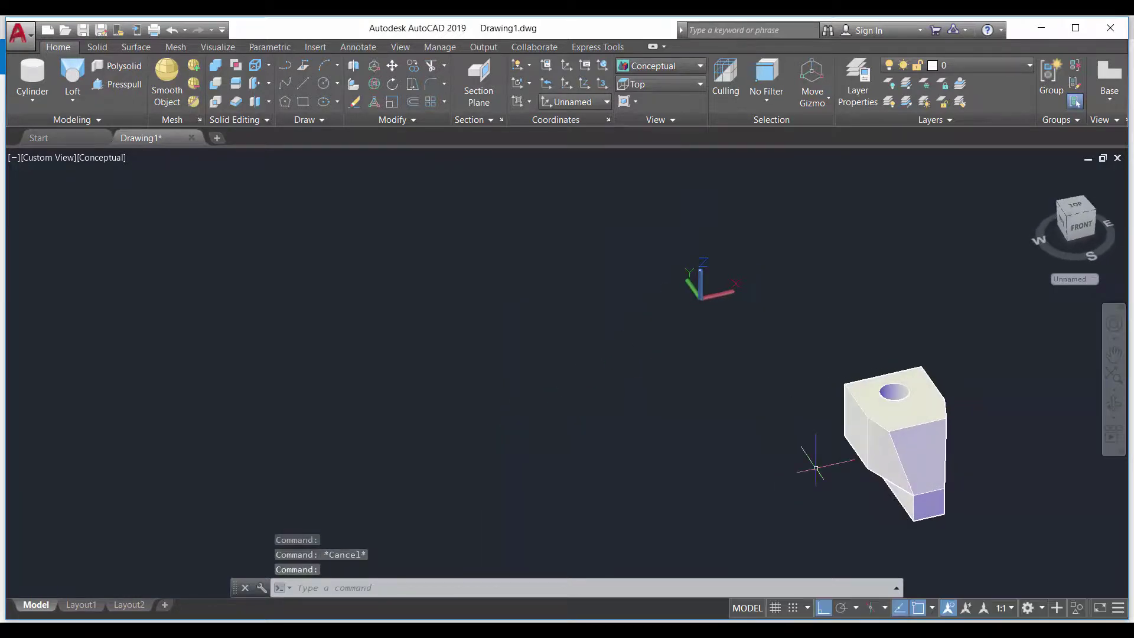